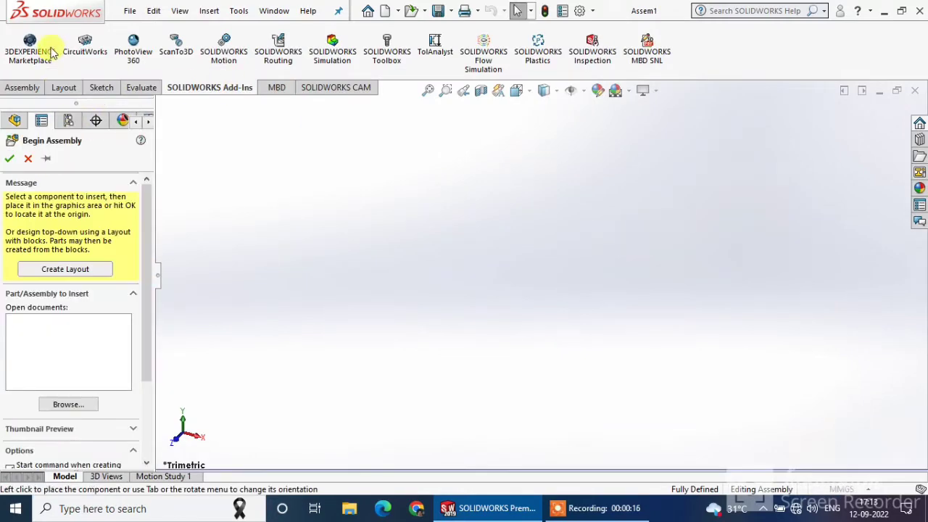
Insert the Structure part as the assembly's first component and set it to Float
scroll(624, 239, down, 3)
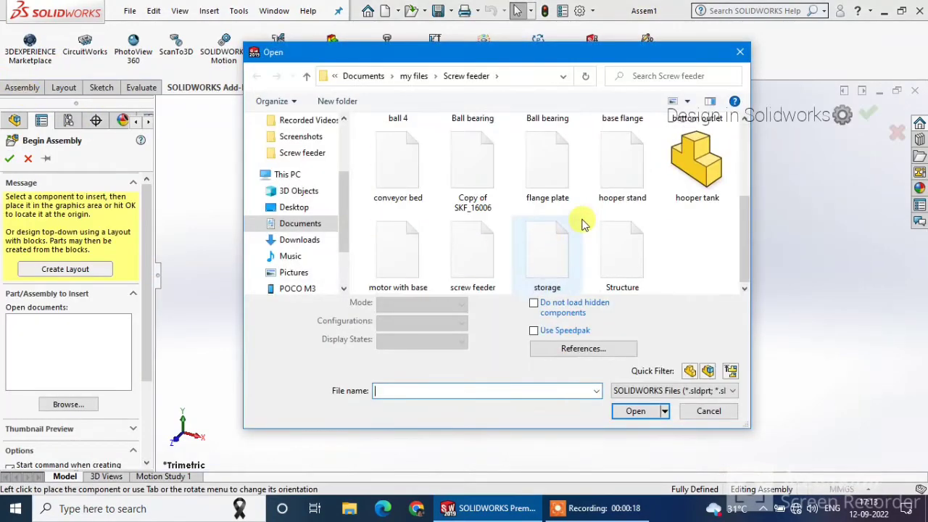
click(623, 250)
click(634, 391)
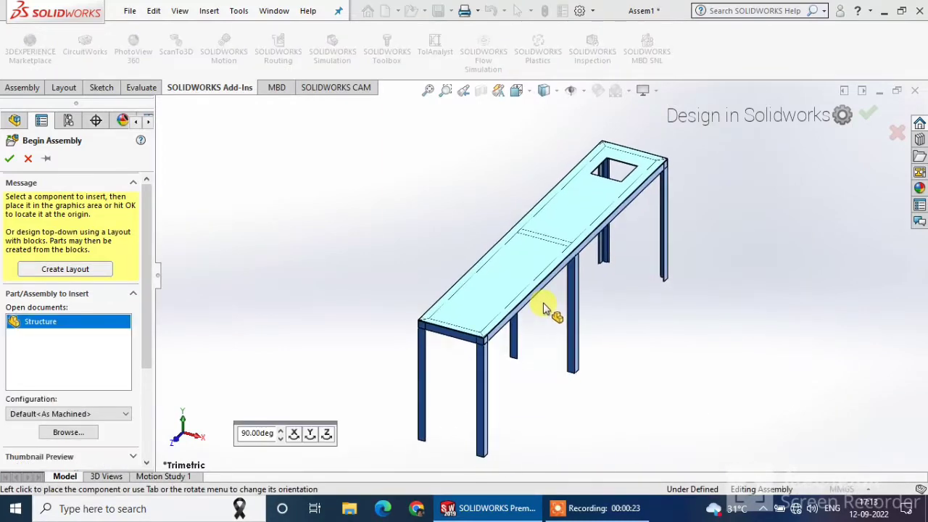
click(543, 301)
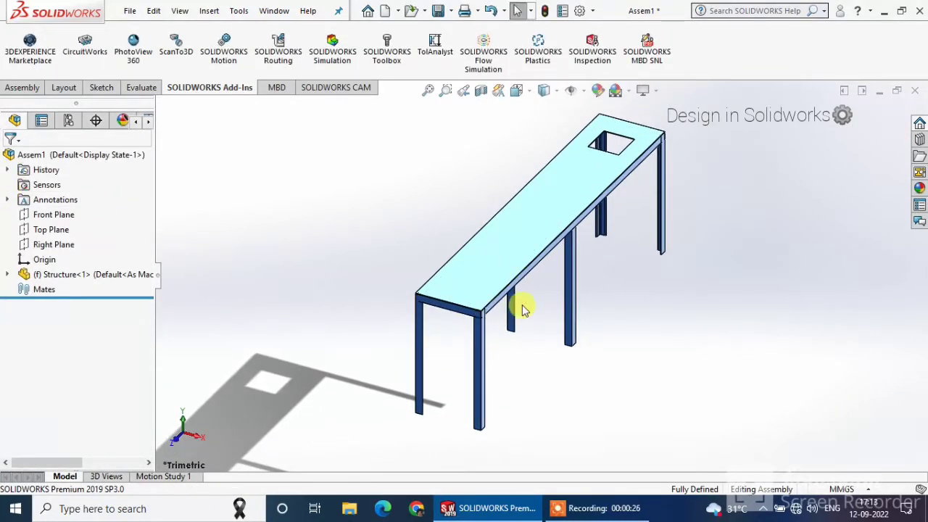
right_click(503, 292)
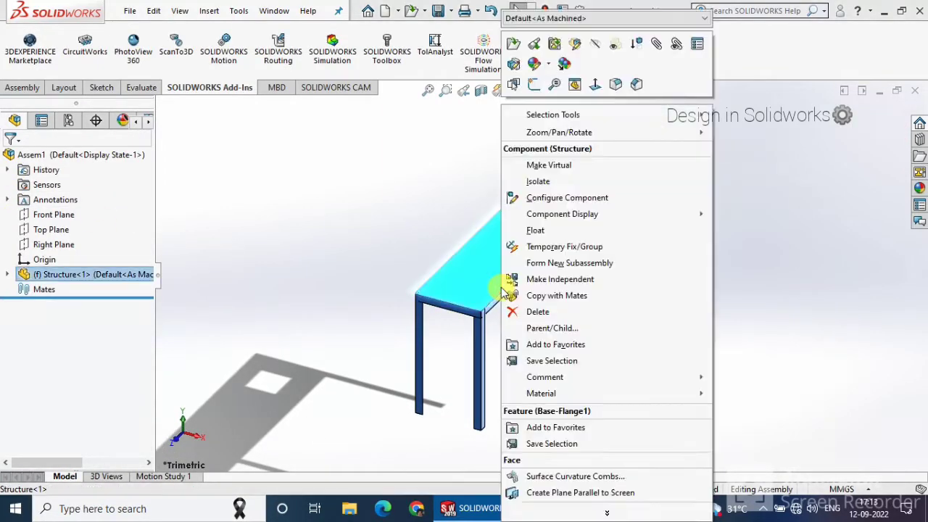
click(550, 230)
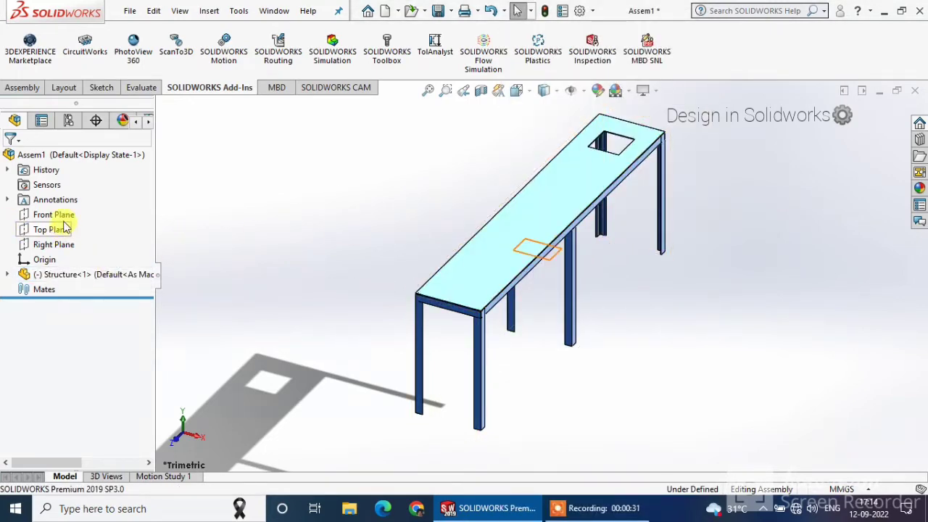
Add a coincident mate between the assembly's Front Plane and the Structure part's Front Plane
click(22, 87)
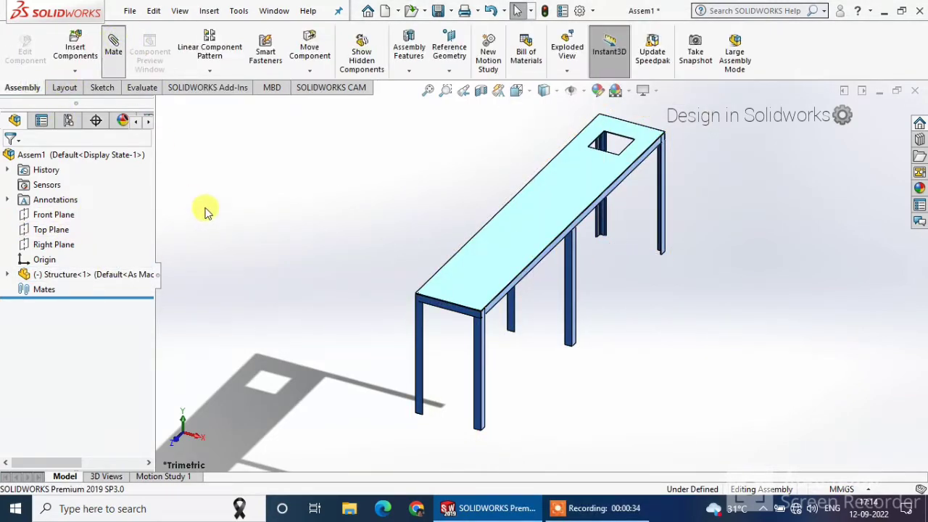
click(213, 168)
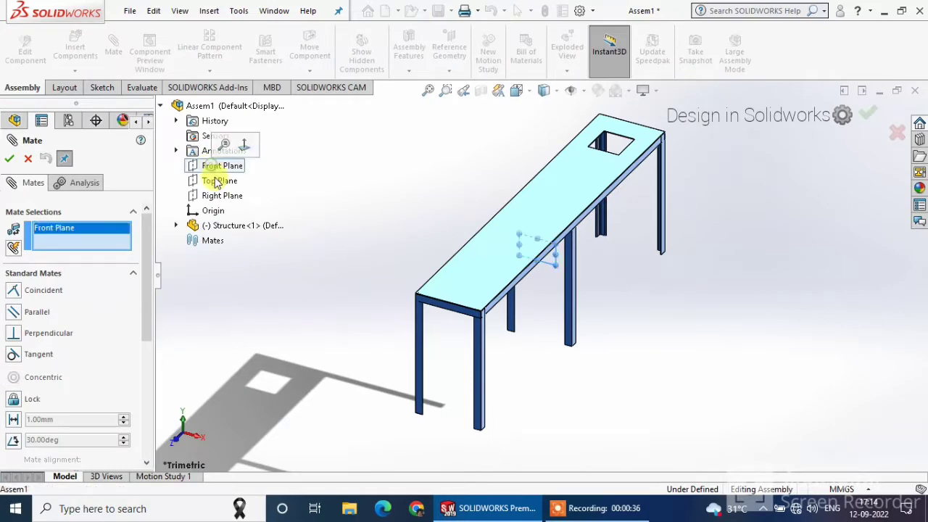
click(178, 226)
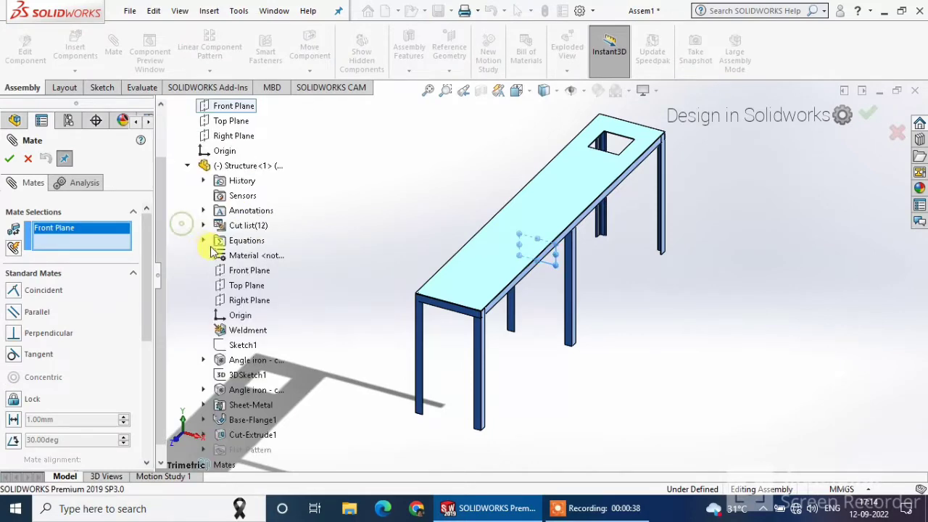
click(249, 274)
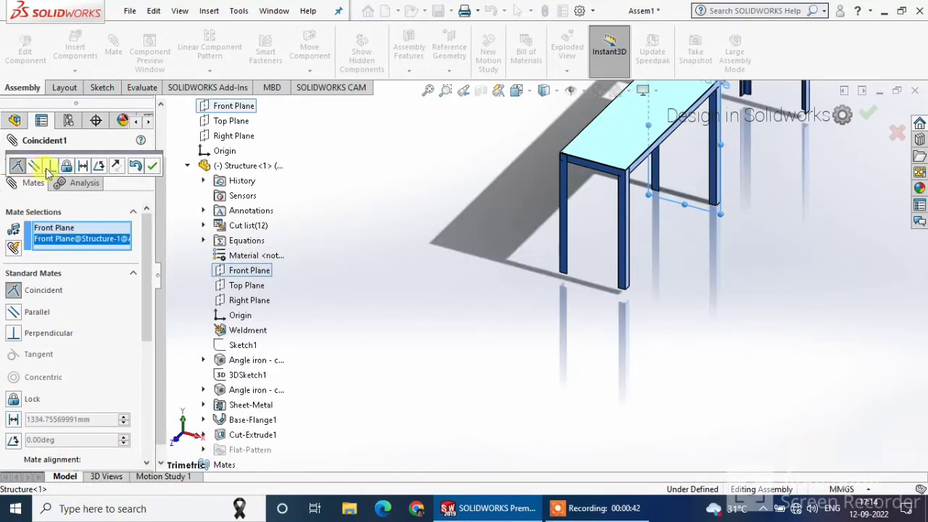
click(153, 167)
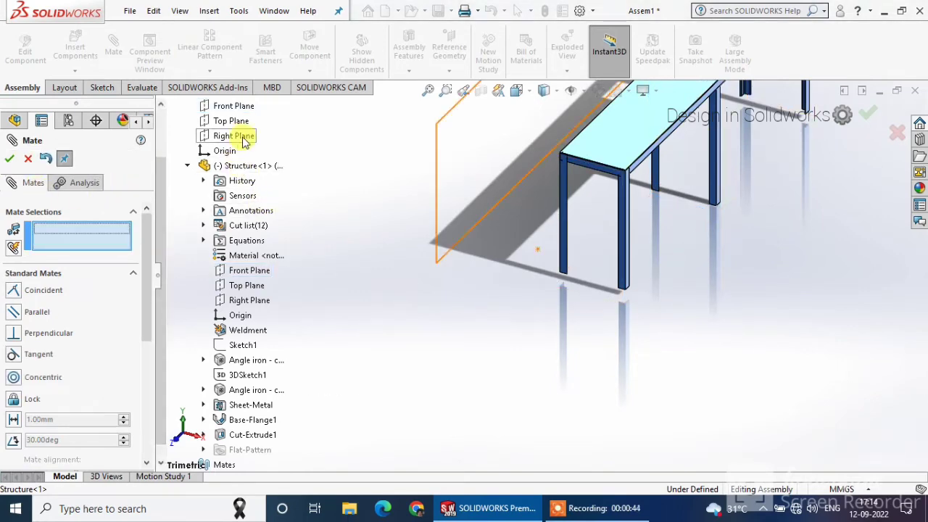
Mate the Structure's Right Plane and Top Plane coincident with the matching assembly planes
click(258, 299)
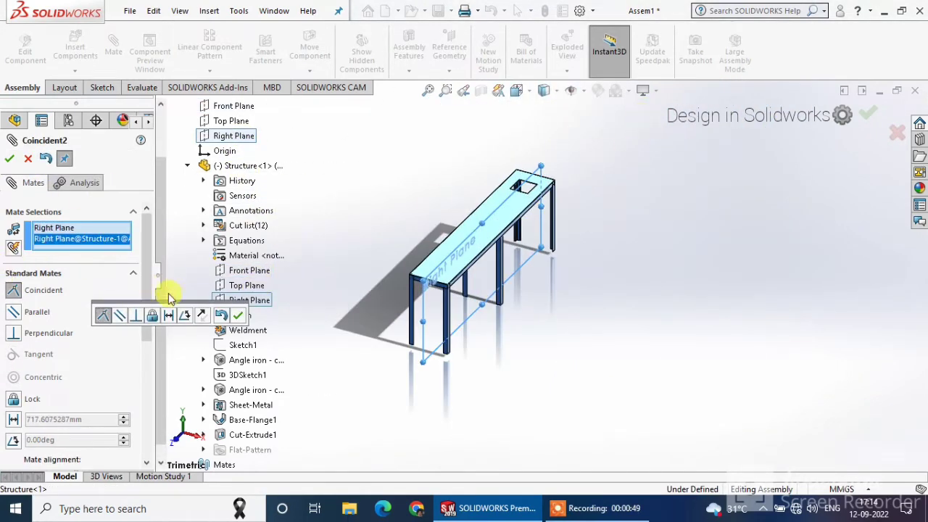
click(239, 315)
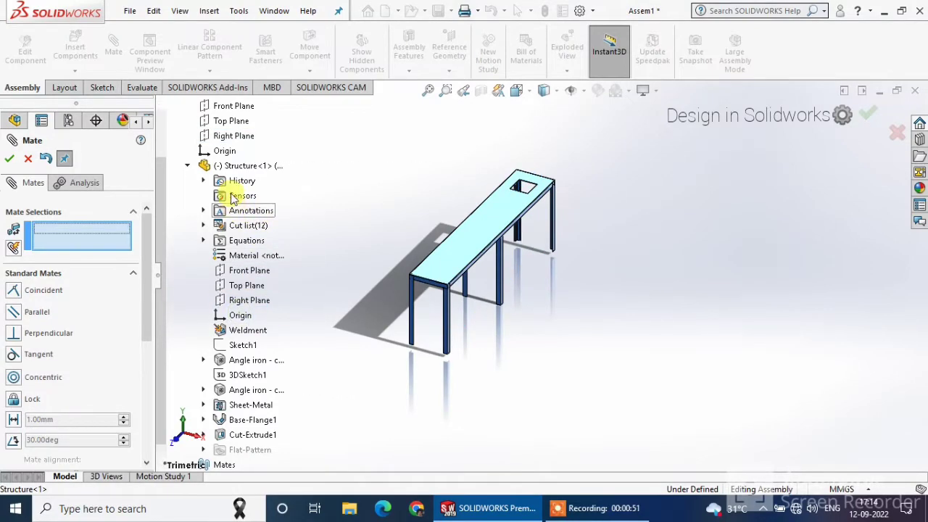
click(241, 122)
click(250, 286)
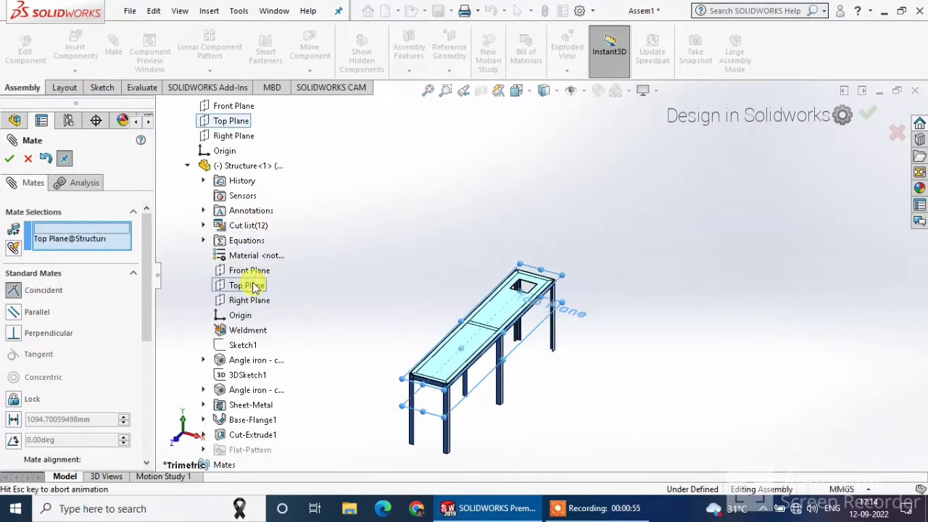
click(10, 159)
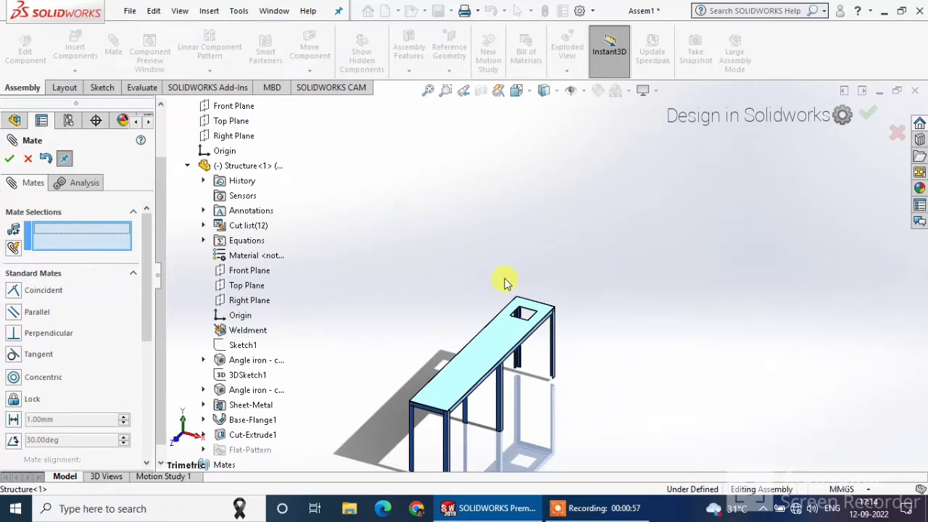
Insert the conveyor bed part, rotated 90° about the Y axis, and place it above the Structure's tabletop
click(76, 49)
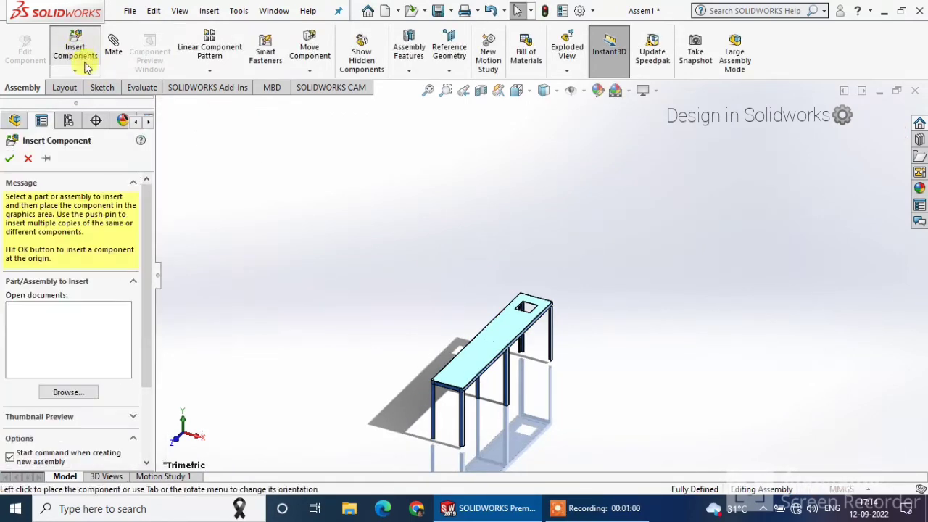
scroll(506, 174, down, 2)
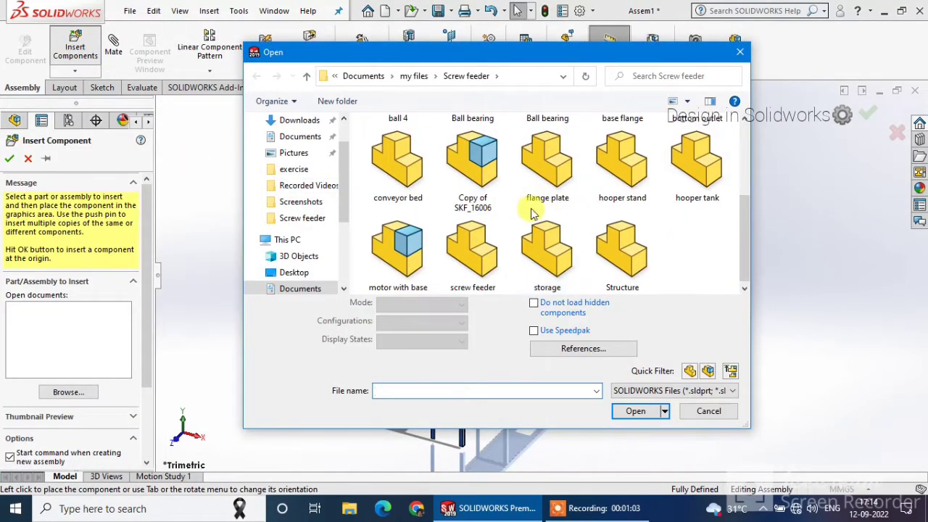
click(385, 168)
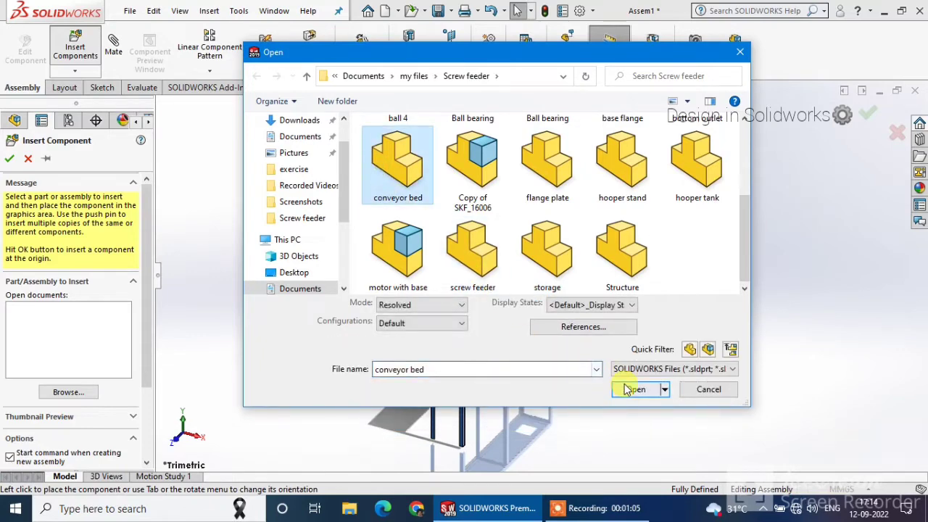
click(635, 445)
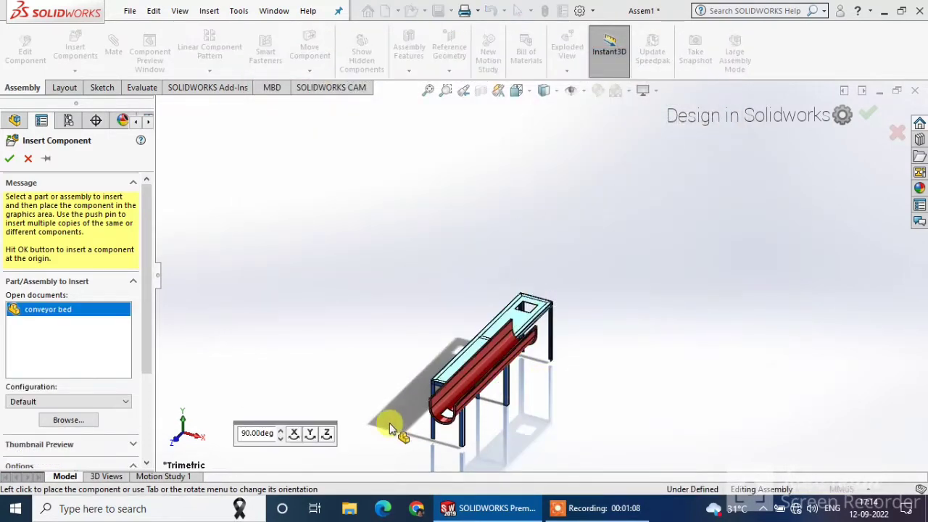
click(316, 433)
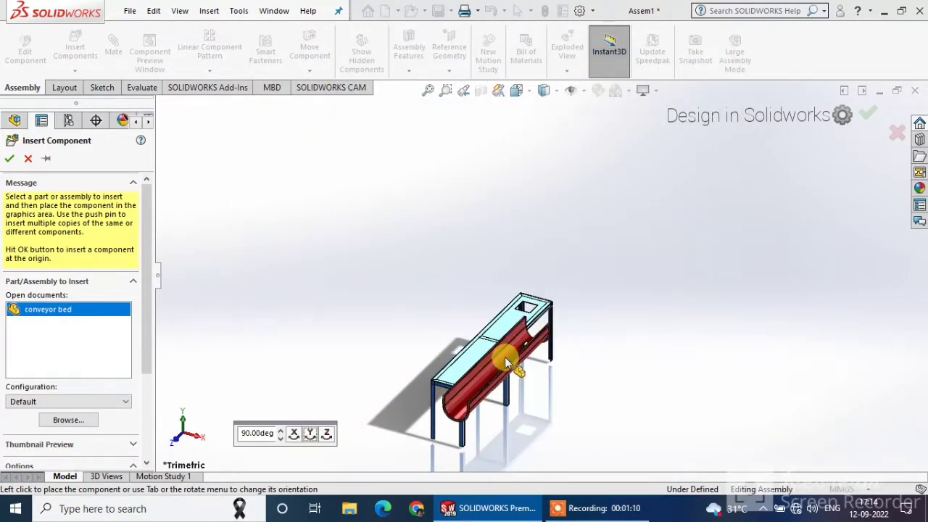
click(499, 323)
middle_drag(543, 337, 545, 318)
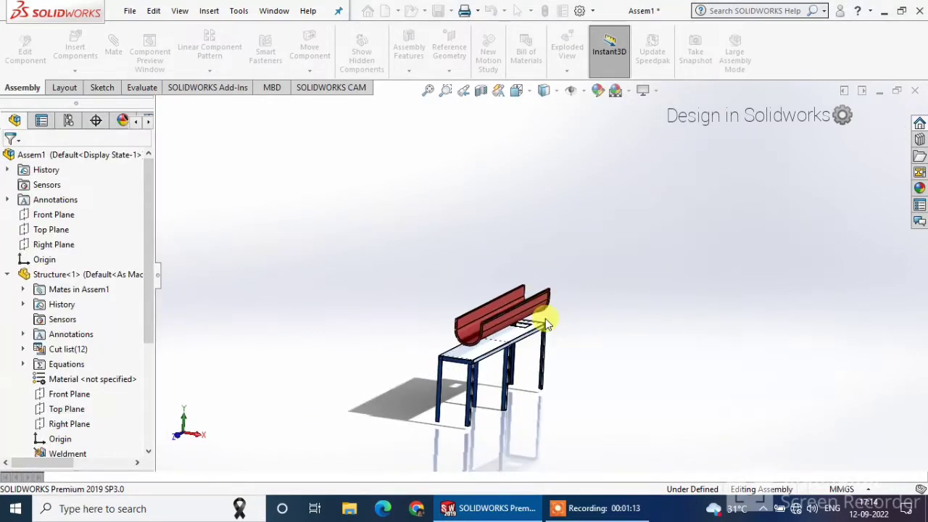
Insert the base flange part and place it near the front end of the conveyor bed
click(75, 38)
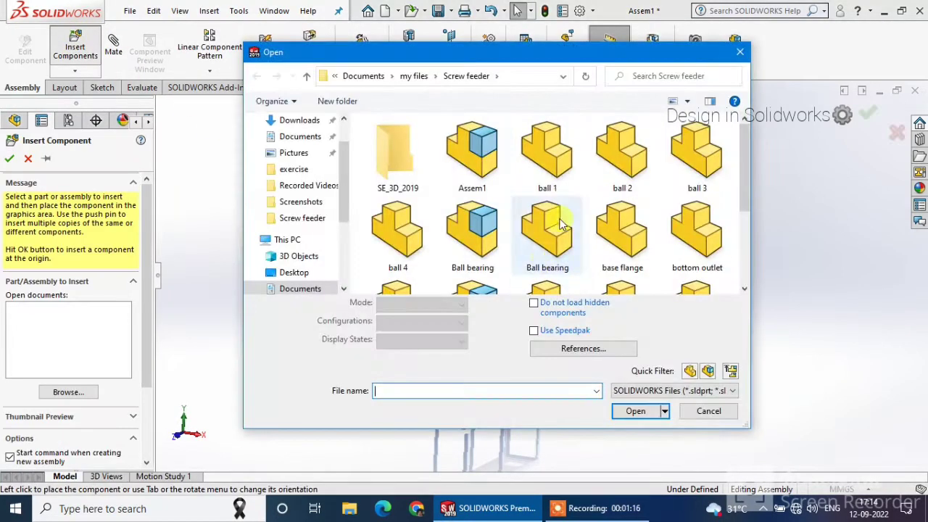
scroll(565, 205, down, 2)
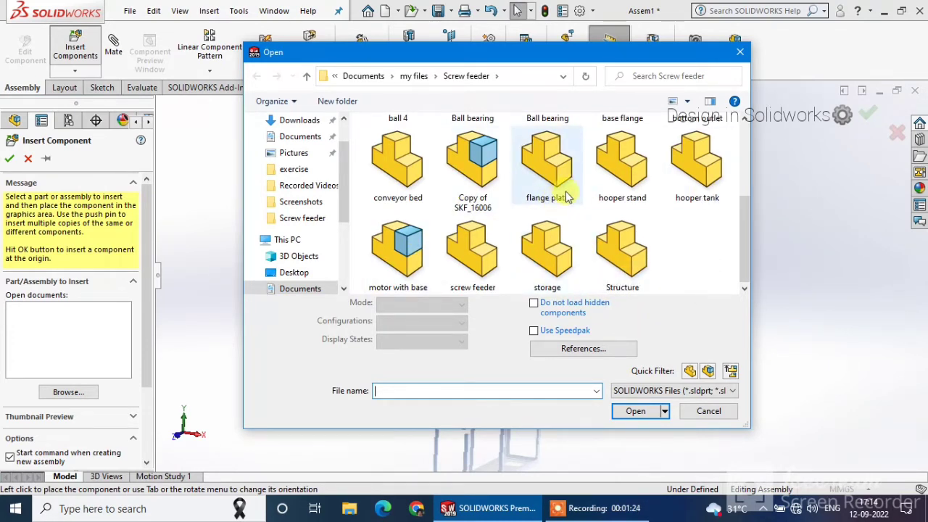
scroll(547, 166, up, 1)
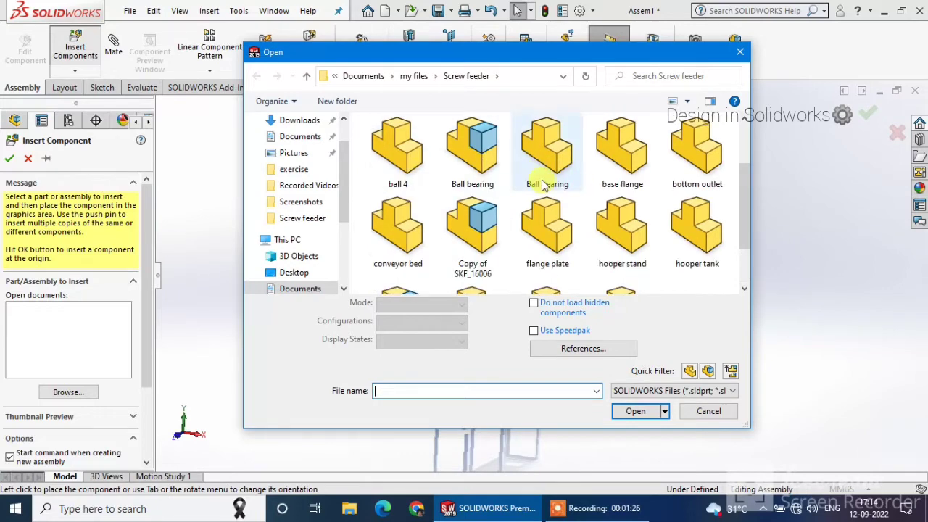
click(622, 145)
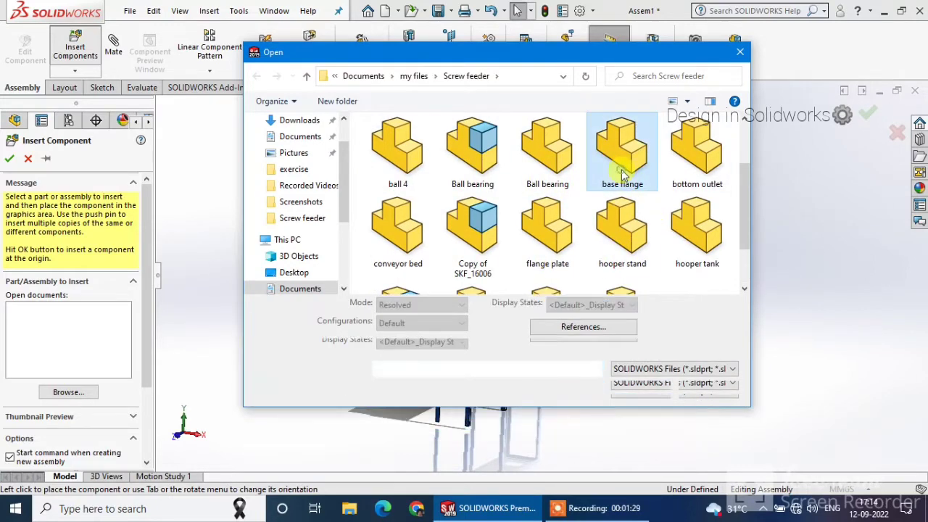
click(636, 390)
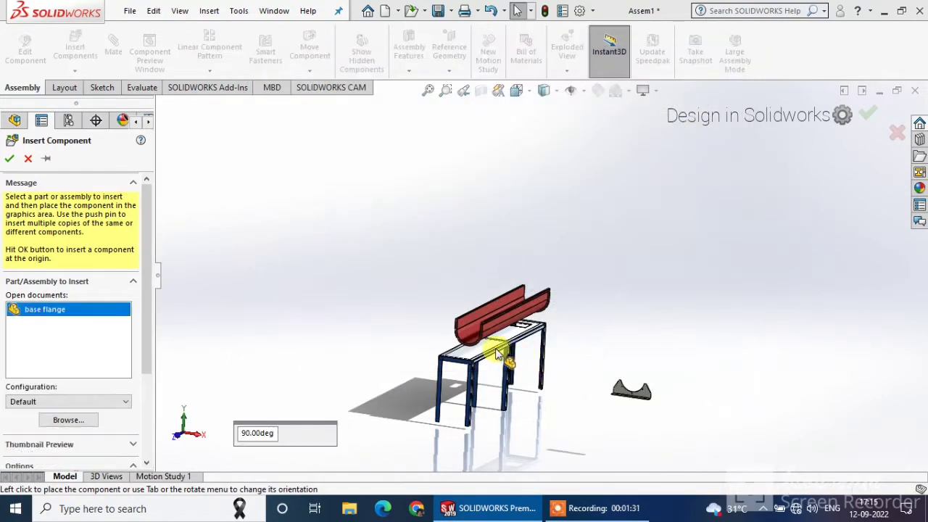
click(478, 329)
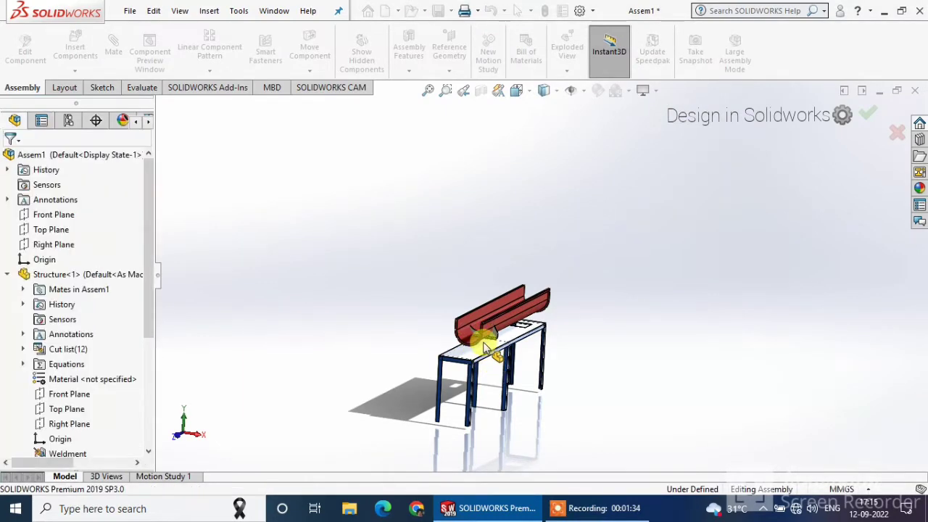
Add a coincident mate between the conveyor bed's front end face and the base flange's upright face, then finish mating
scroll(486, 340, down, 4)
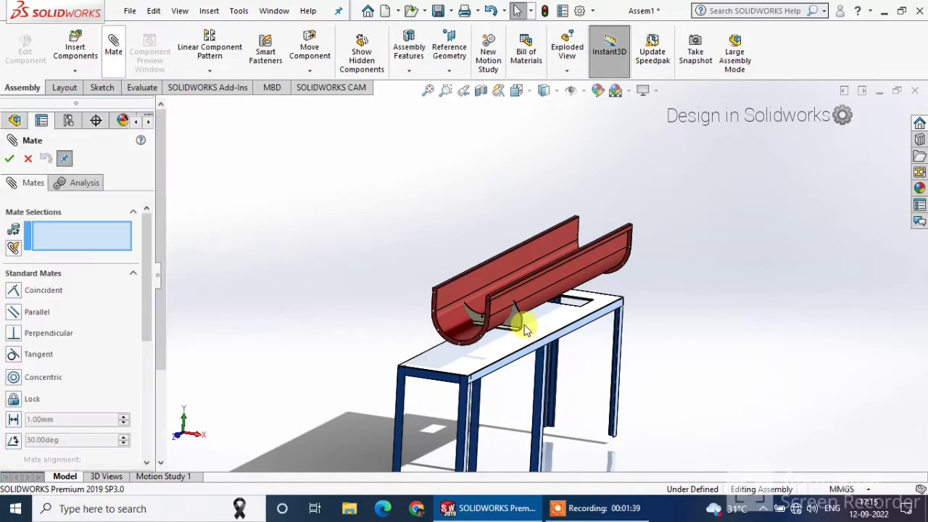
scroll(522, 301, down, 4)
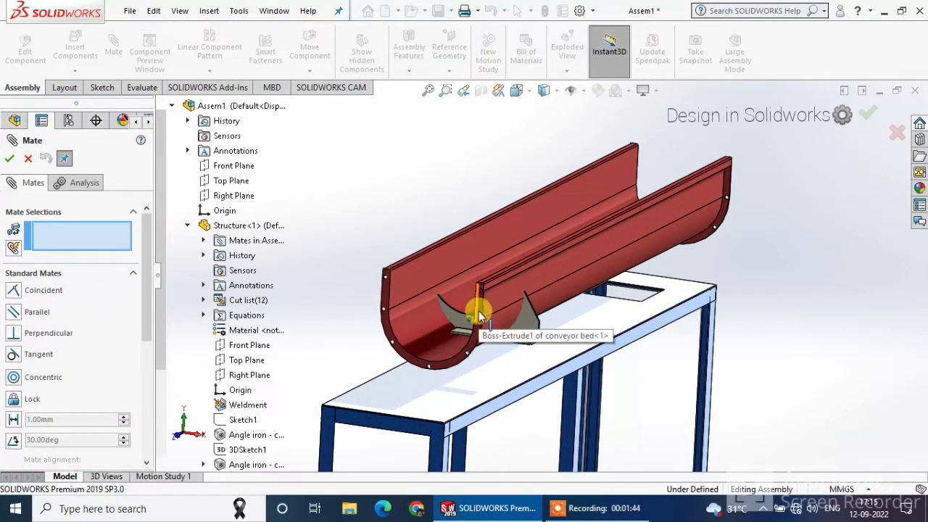
click(479, 310)
middle_drag(497, 322, 533, 337)
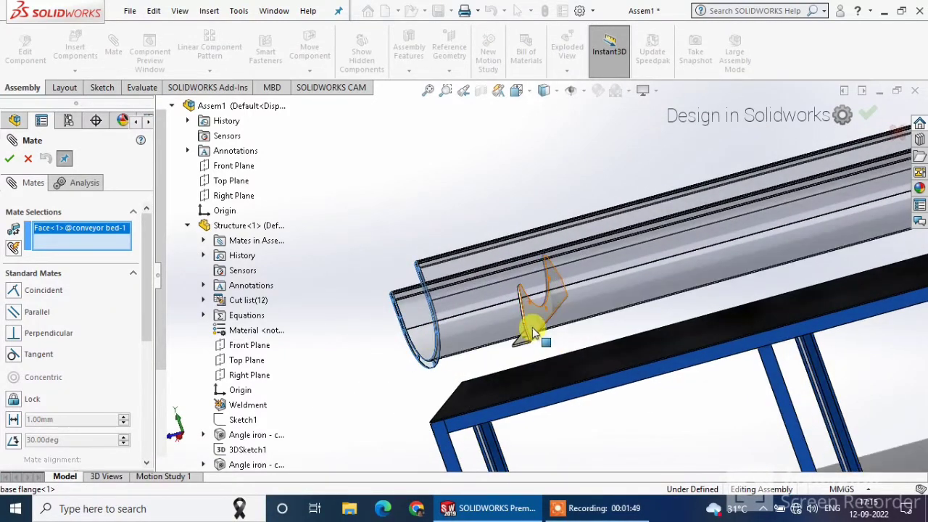
click(532, 326)
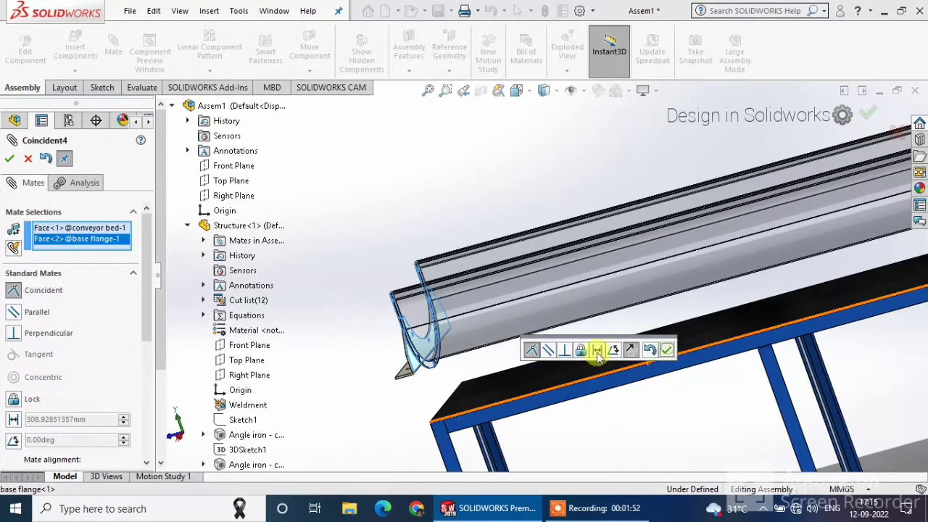
middle_drag(433, 353, 607, 343)
click(9, 159)
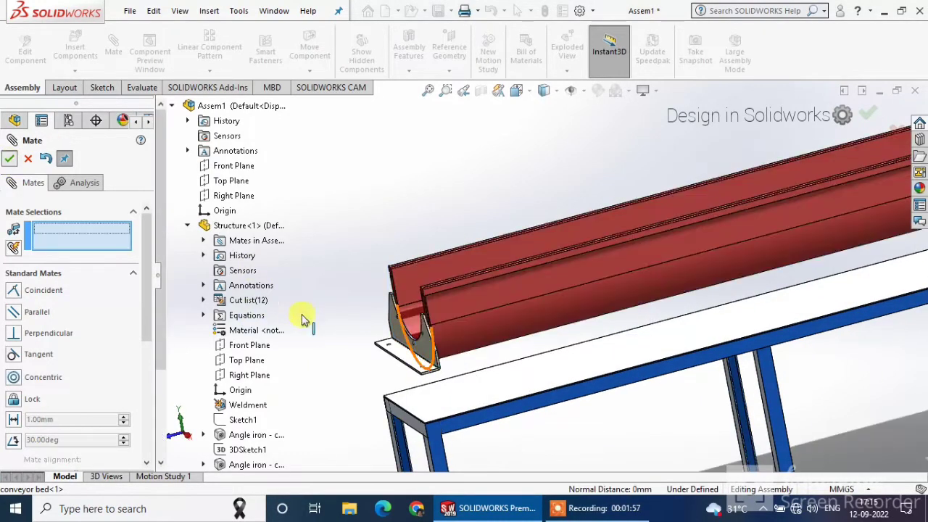
middle_drag(434, 355, 429, 331)
scroll(437, 346, down, 4)
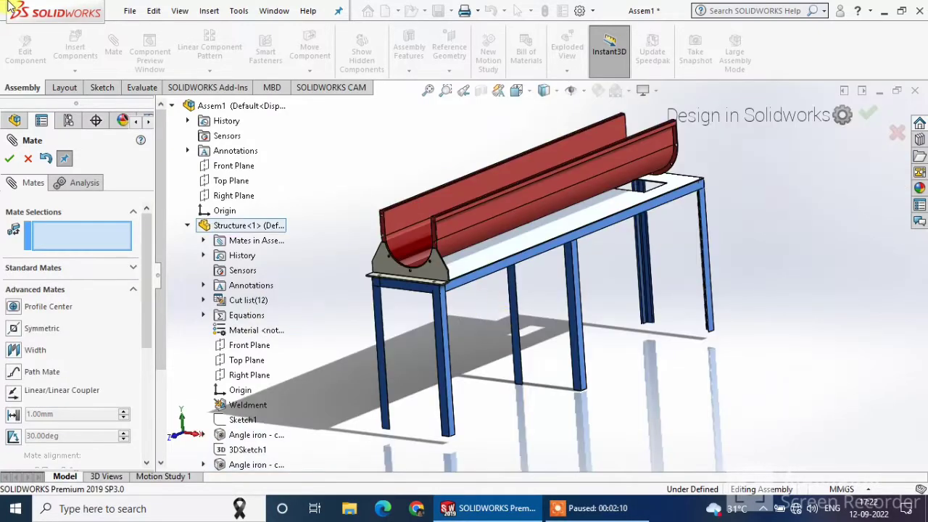
click(26, 160)
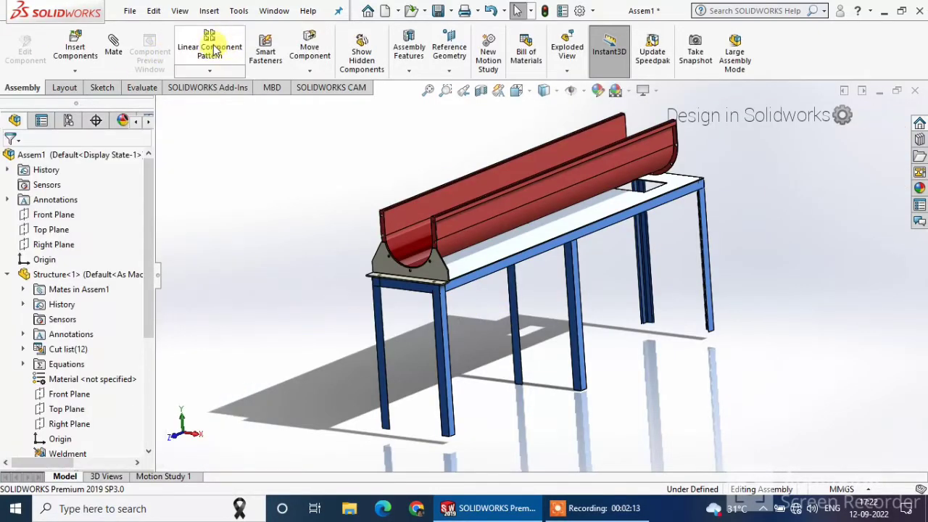
Insert the flange plate part and place it at the front end of the conveyor bed
click(77, 49)
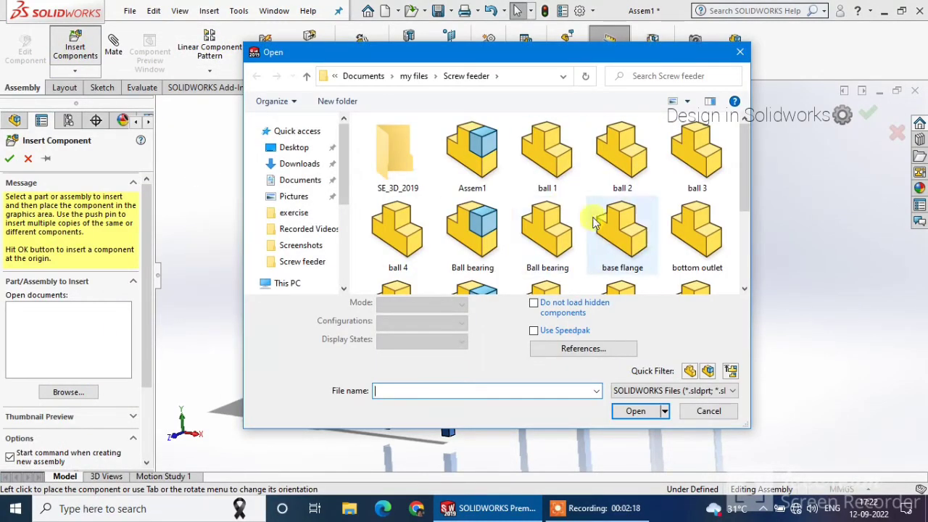
scroll(592, 222, down, 2)
click(547, 163)
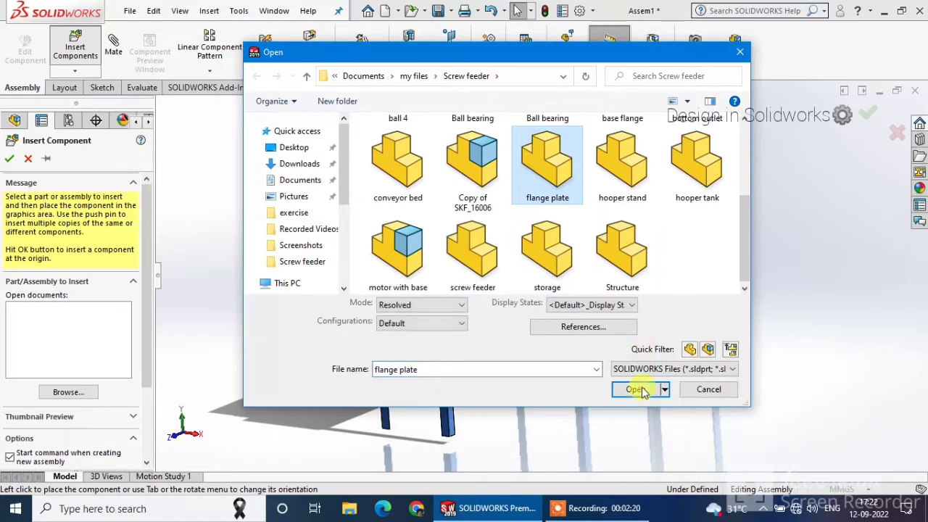
click(635, 389)
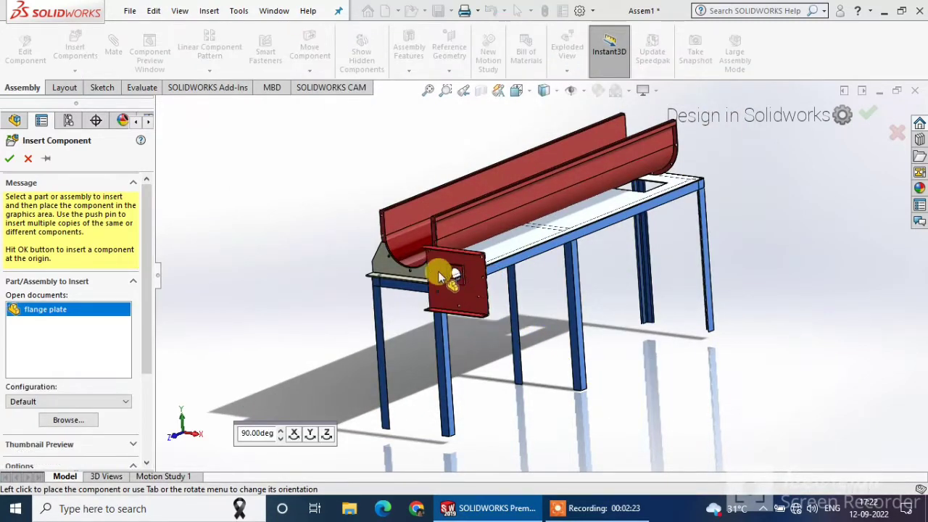
click(407, 247)
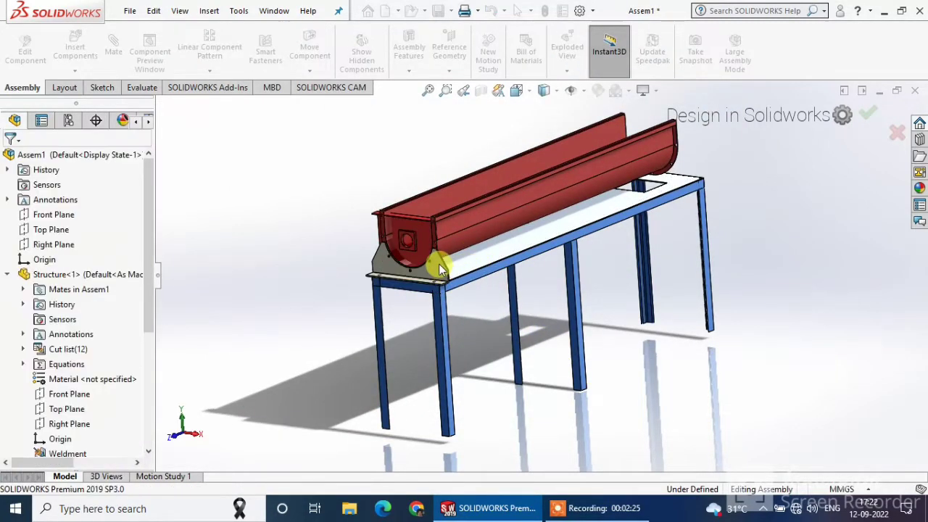
Add a coincident mate between the flange plate's inner face and the base flange's upright face
scroll(435, 254, down, 5)
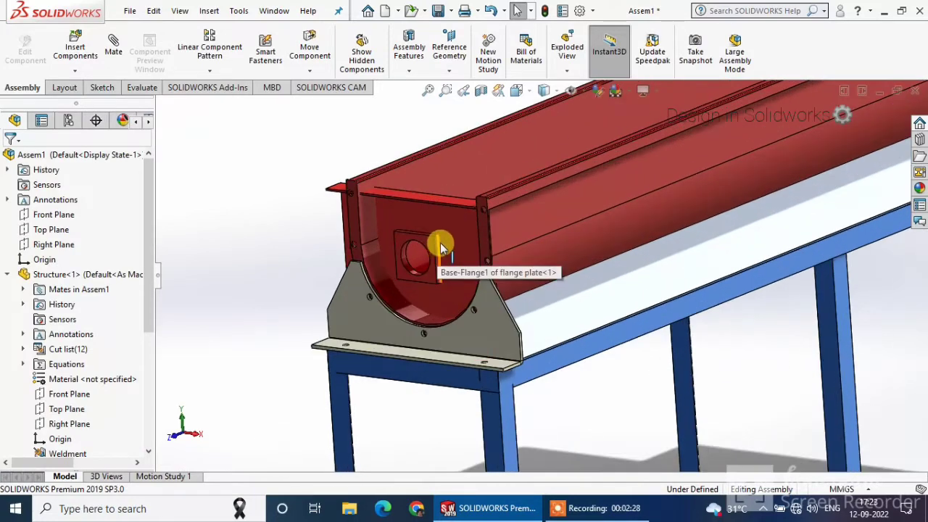
middle_drag(440, 242, 369, 282)
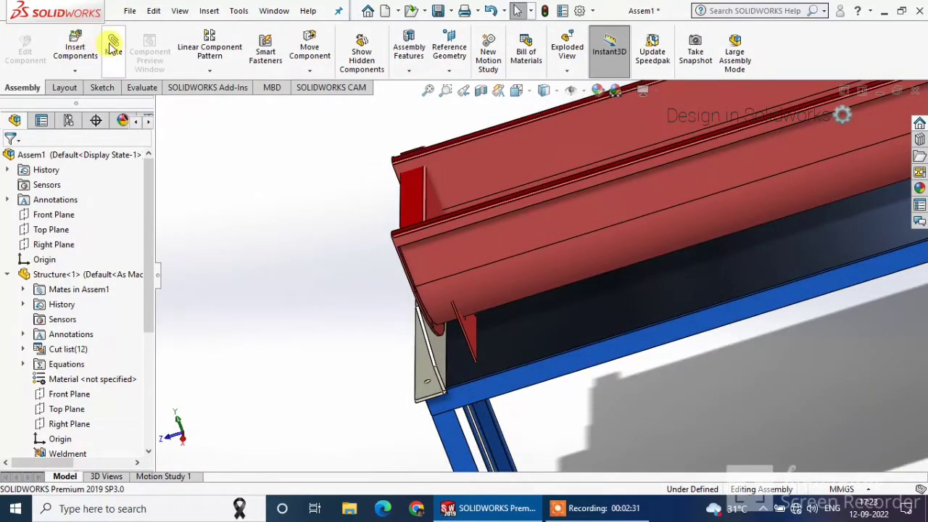
click(432, 204)
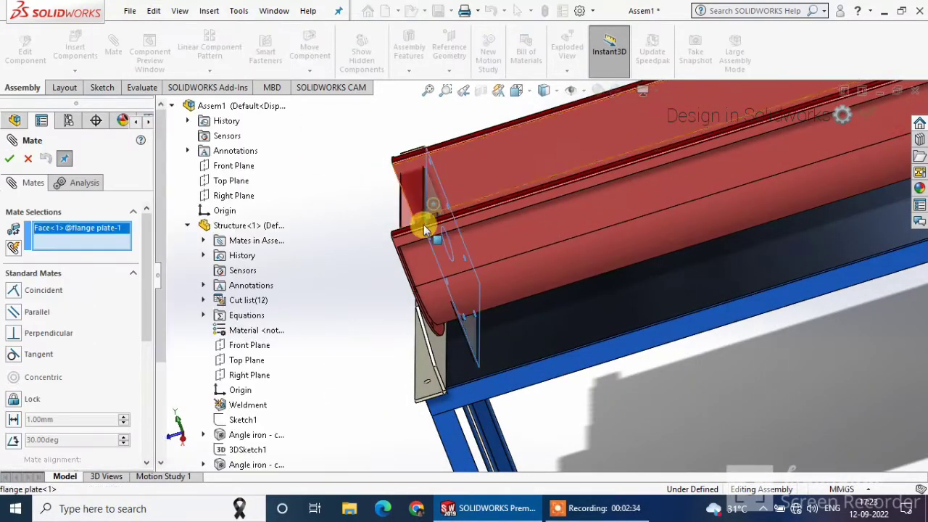
middle_drag(399, 275, 431, 248)
click(393, 355)
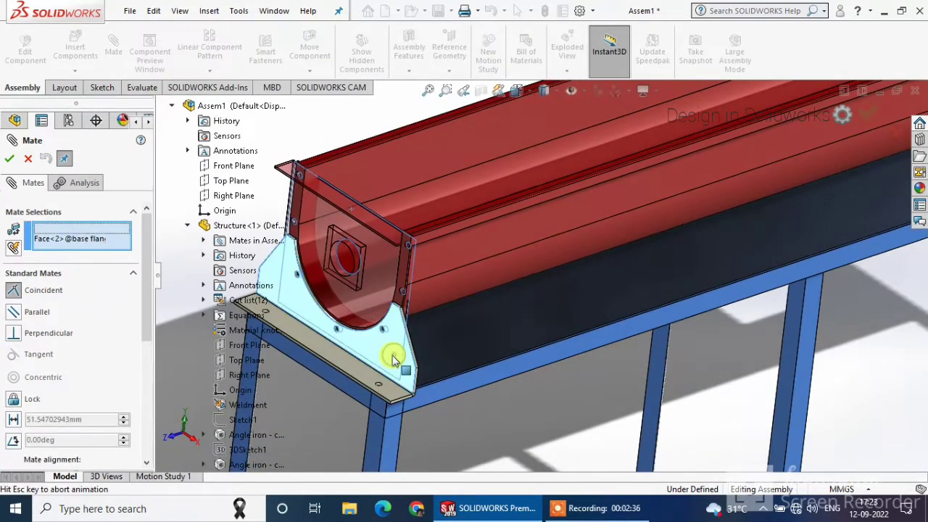
click(352, 379)
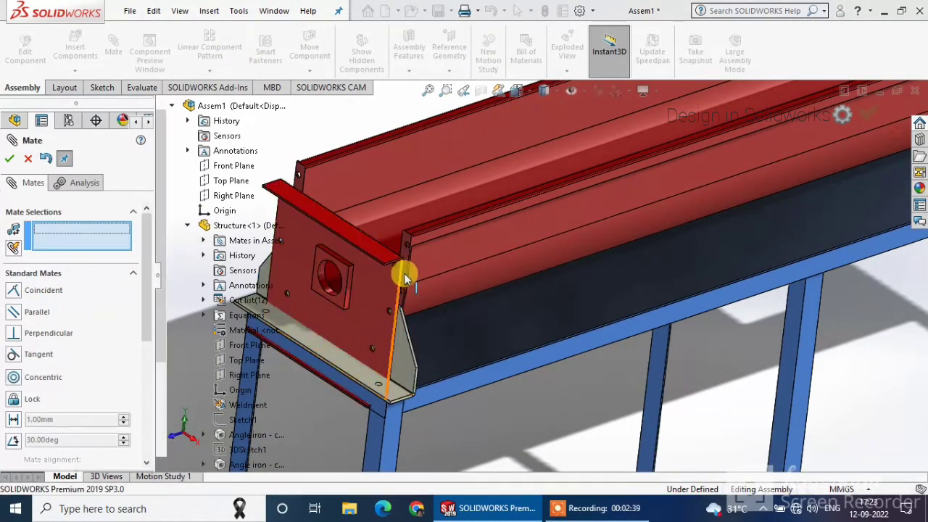
Add a concentric mate between the flange plate's upper corner hole and the top hole in the conveyor bed's end flange
scroll(403, 273, down, 3)
scroll(435, 264, down, 3)
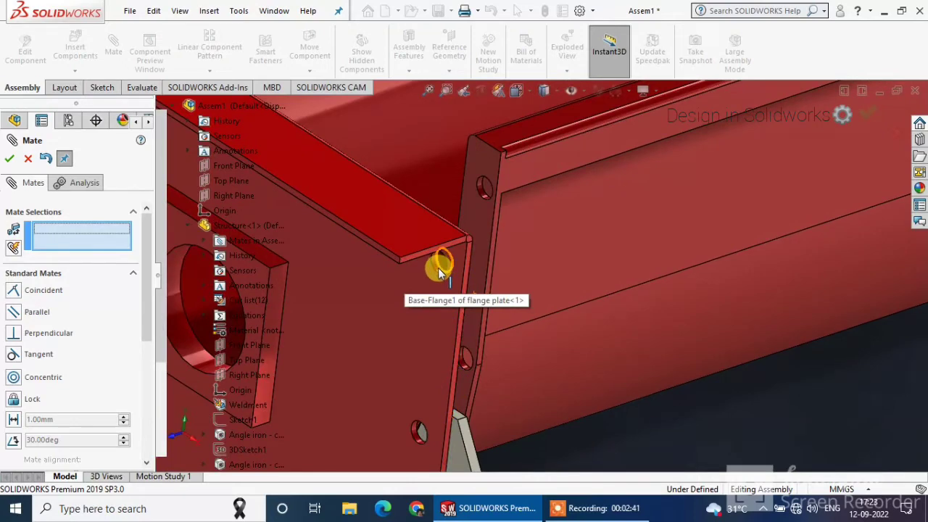
scroll(442, 268, down, 2)
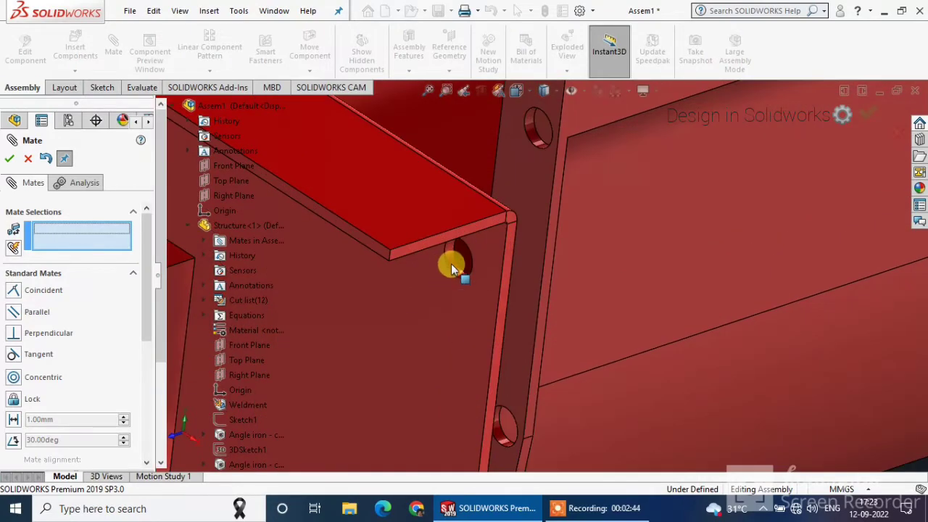
click(451, 264)
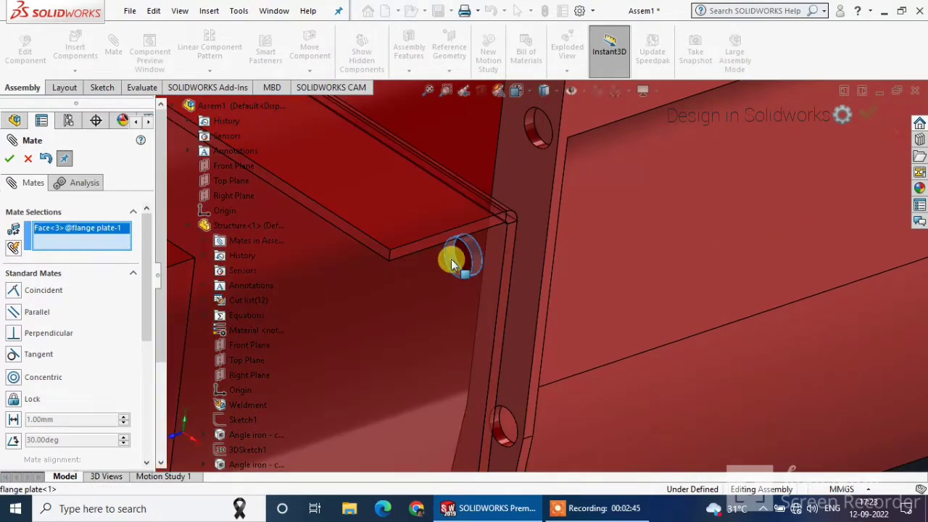
click(536, 130)
click(714, 222)
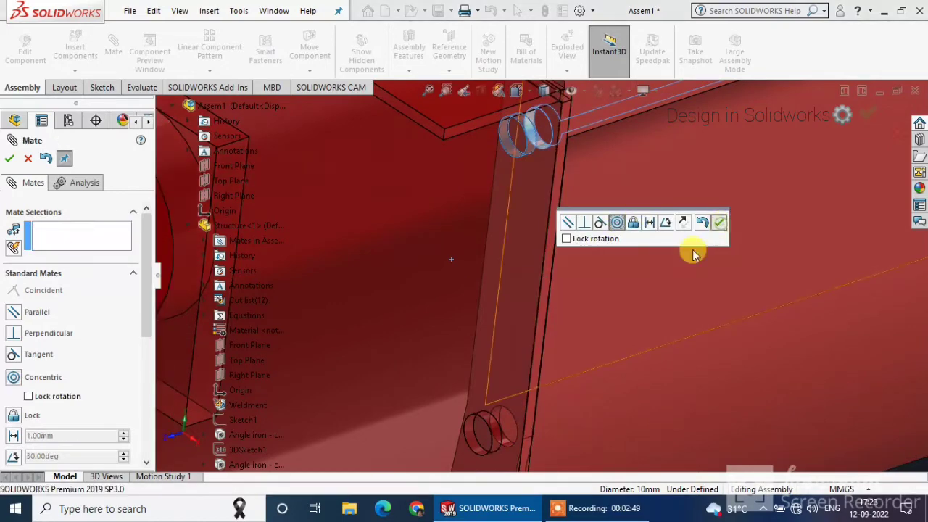
Add a concentric mate between the flange plate's lower middle hole and the matching base flange hole, then finish mating
scroll(447, 460, up, 6)
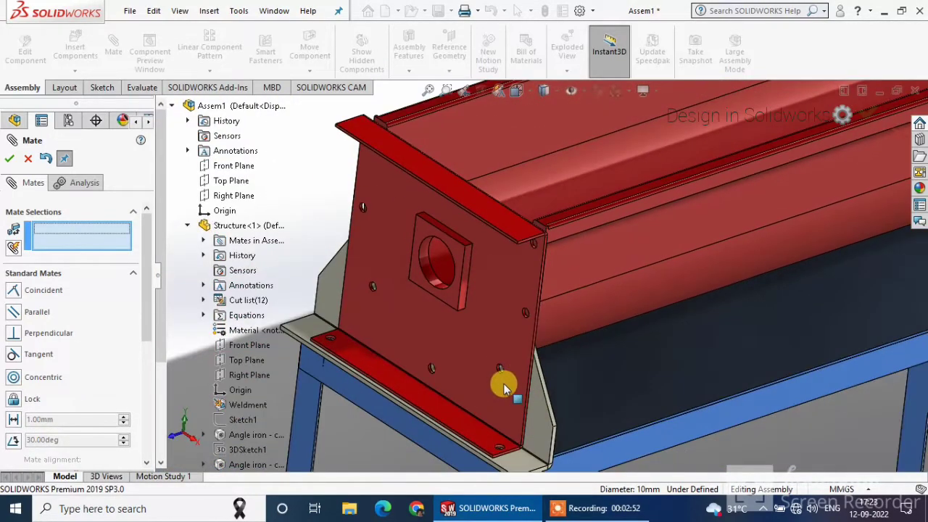
scroll(428, 377, down, 5)
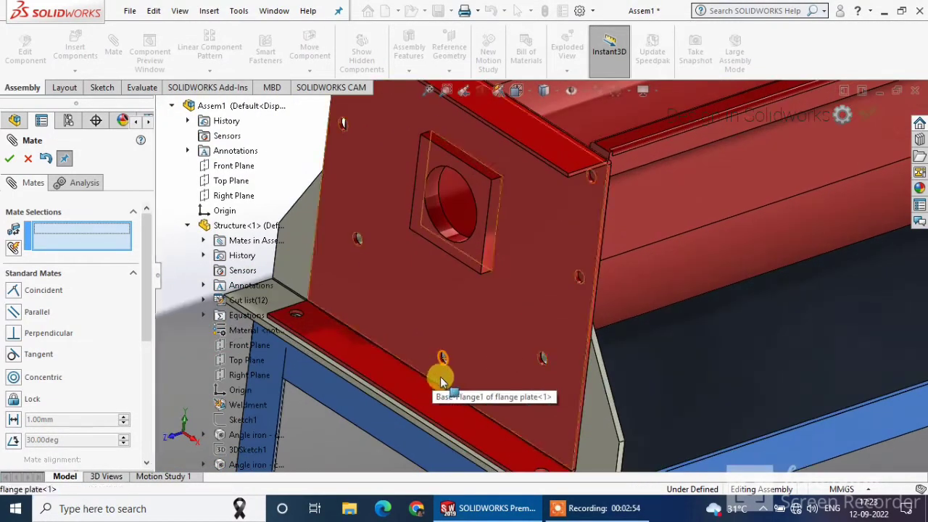
scroll(456, 380, down, 6)
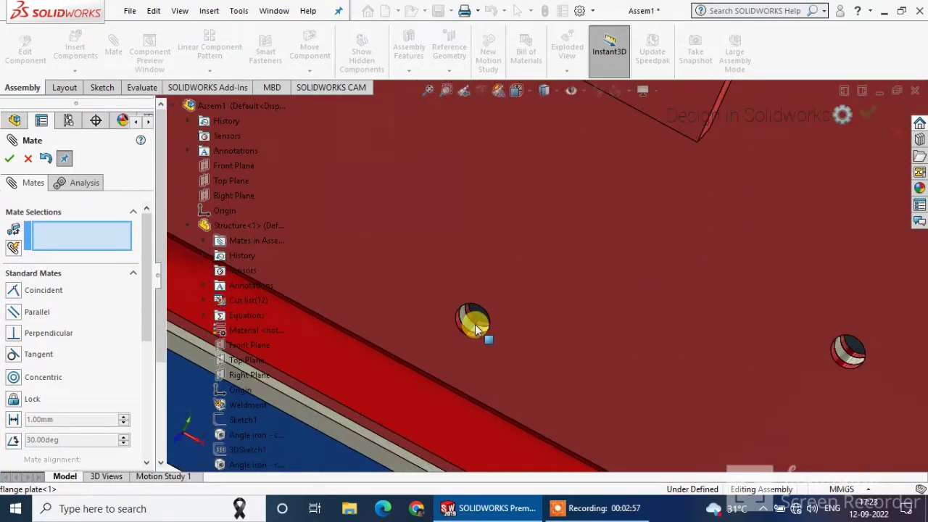
click(475, 331)
click(471, 330)
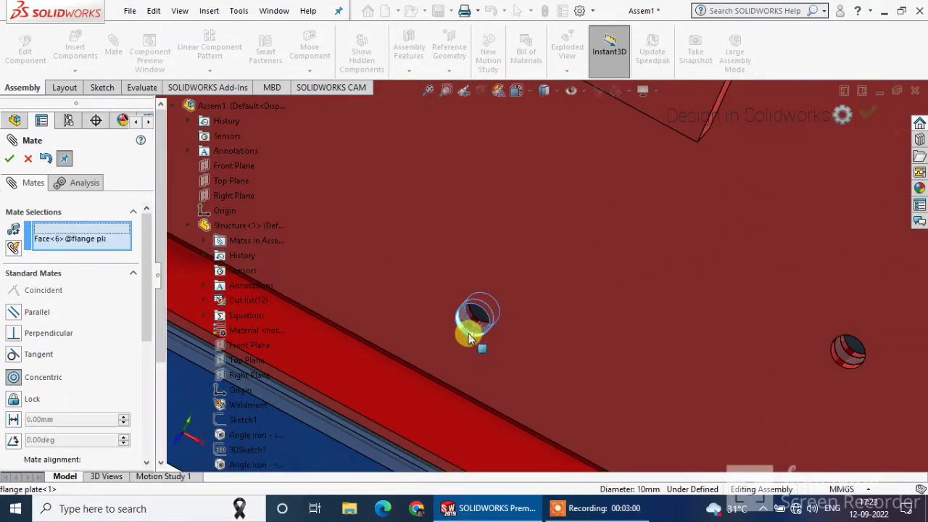
click(637, 357)
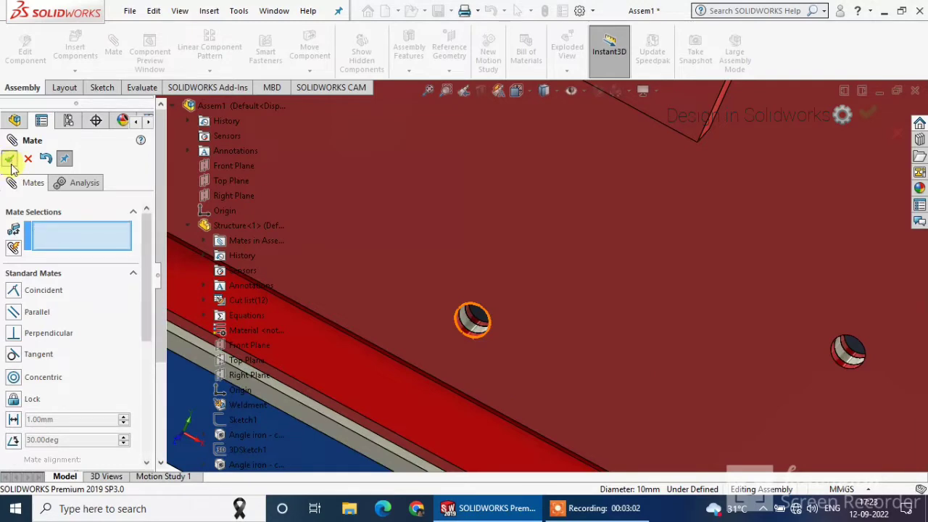
click(9, 159)
Slide the conveyor bed along the Structure toward the end of the tabletop that has the rectangular opening
scroll(569, 279, up, 5)
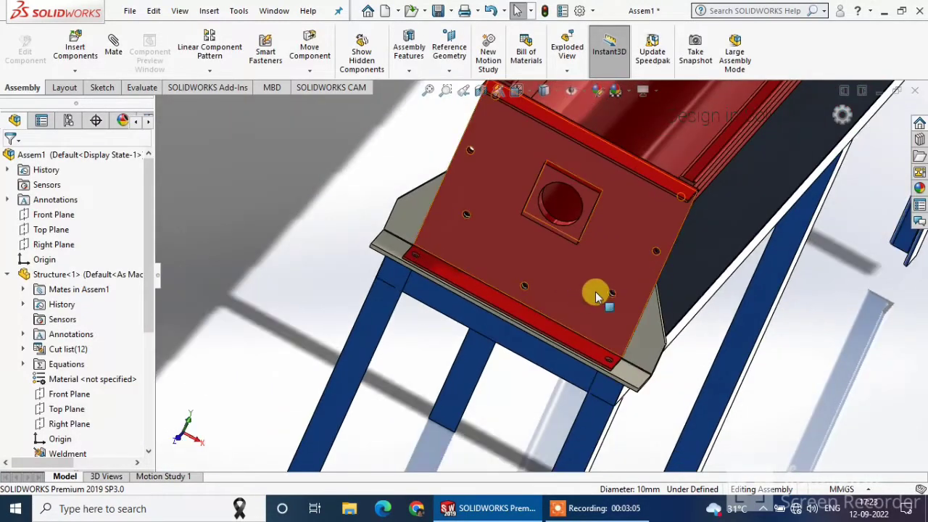
scroll(693, 301, up, 4)
middle_drag(685, 292, 627, 253)
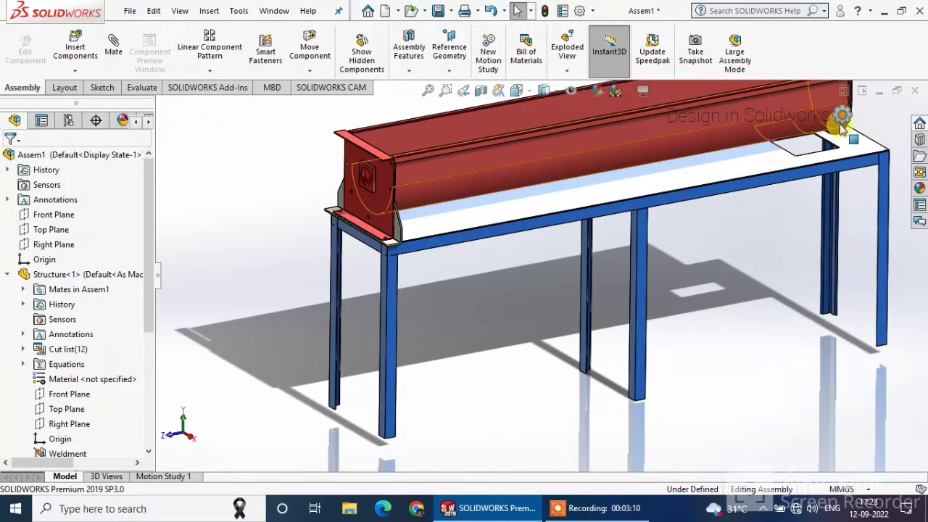
middle_drag(839, 126, 810, 166)
scroll(865, 131, down, 5)
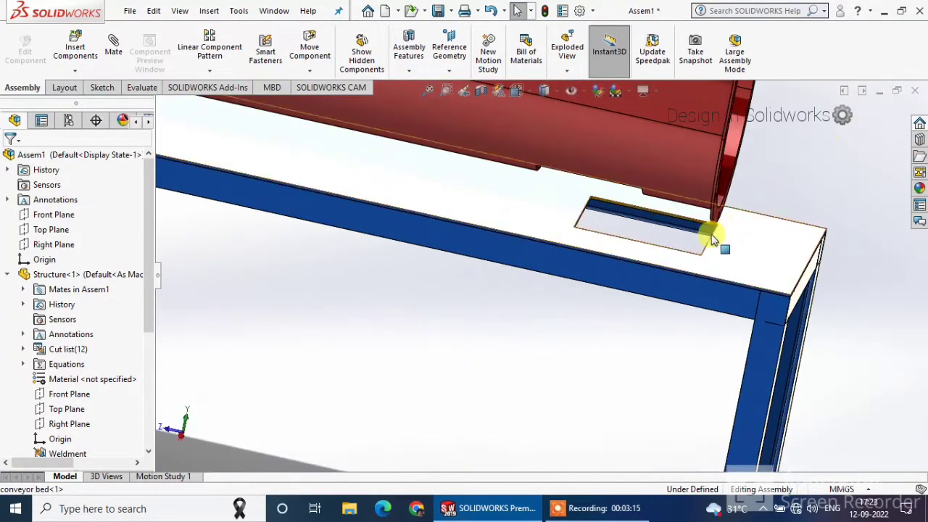
drag(690, 162, 760, 199)
key(Escape)
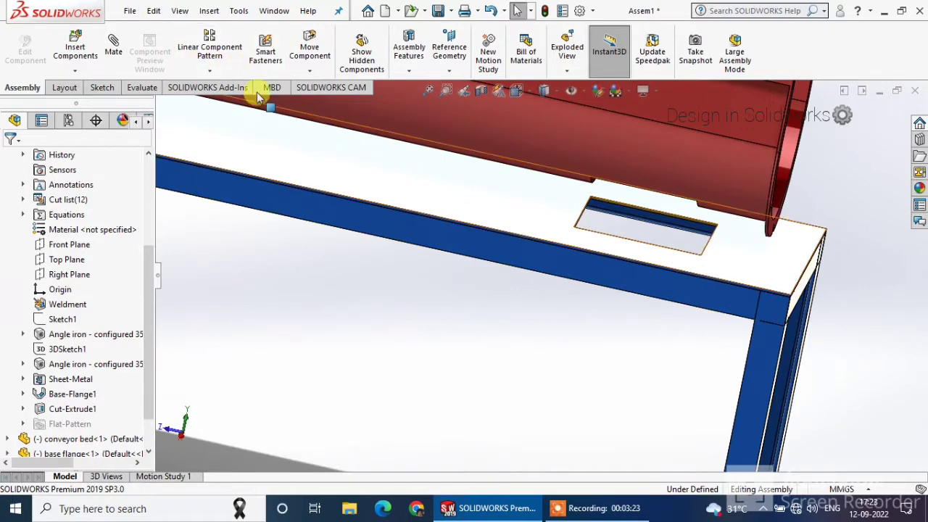
Mirror the flange plate and base flange about the conveyor bed's Front Plane onto the bed's opposite end
click(209, 70)
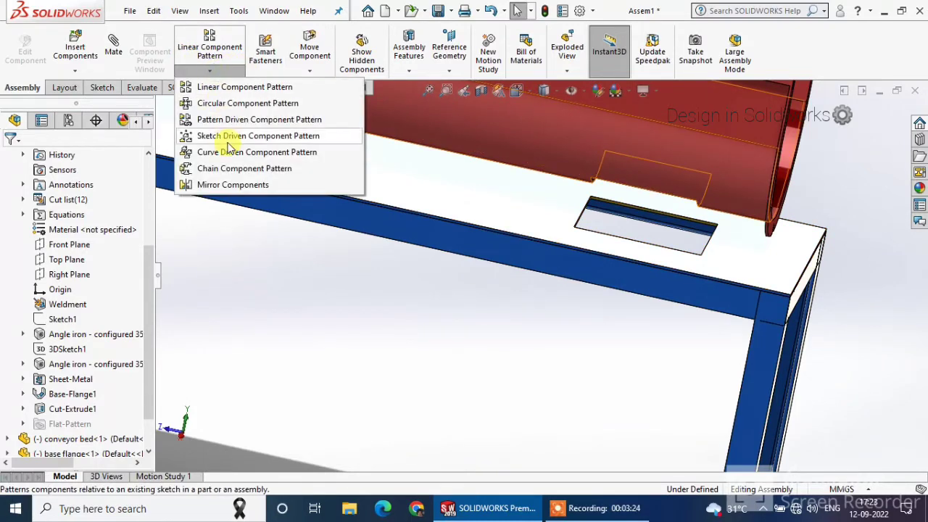
click(228, 187)
scroll(339, 213, up, 5)
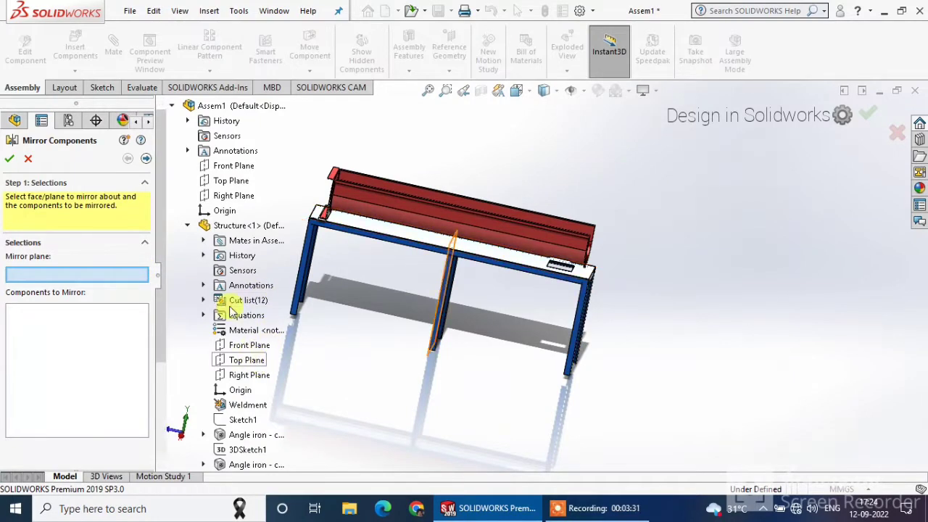
click(187, 225)
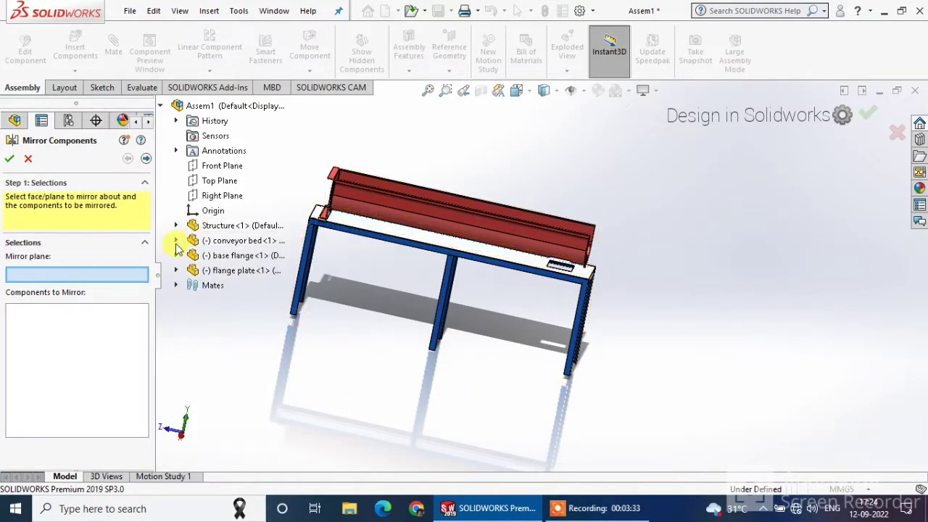
click(187, 240)
scroll(239, 297, down, 3)
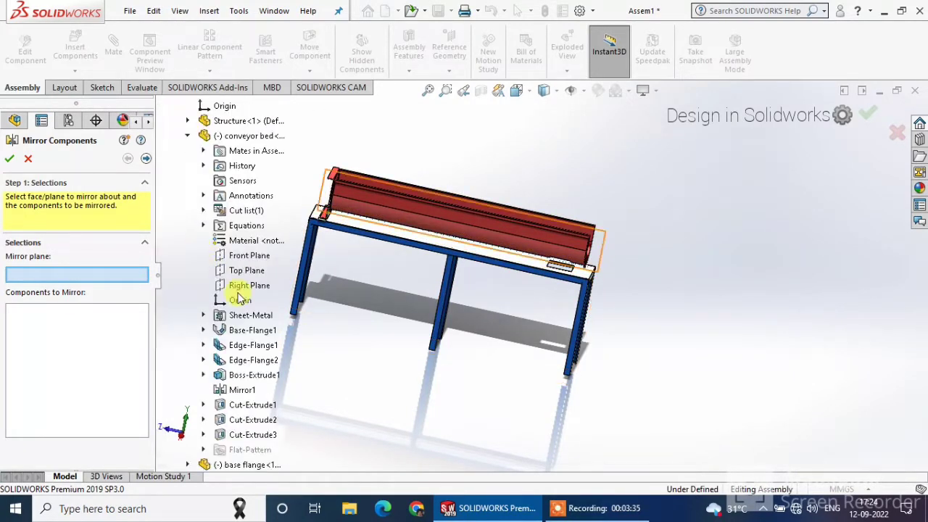
click(249, 255)
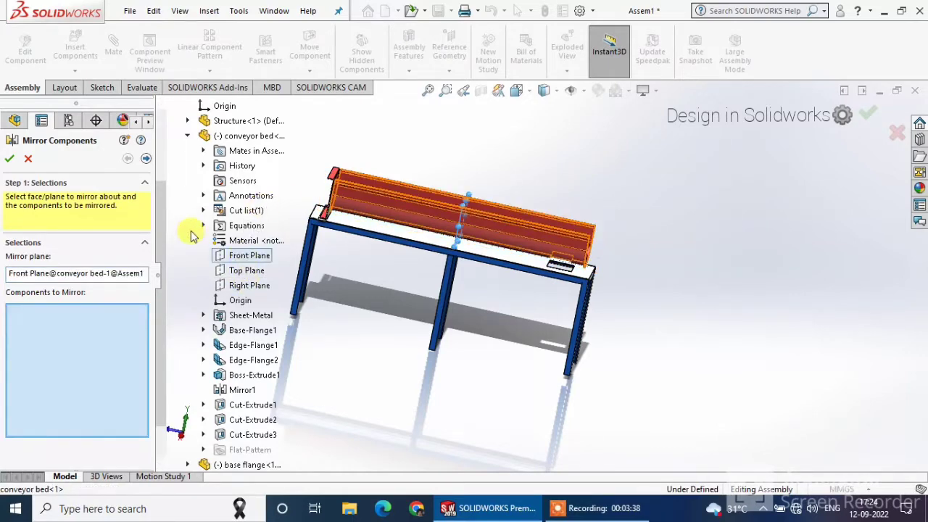
middle_drag(315, 169, 352, 208)
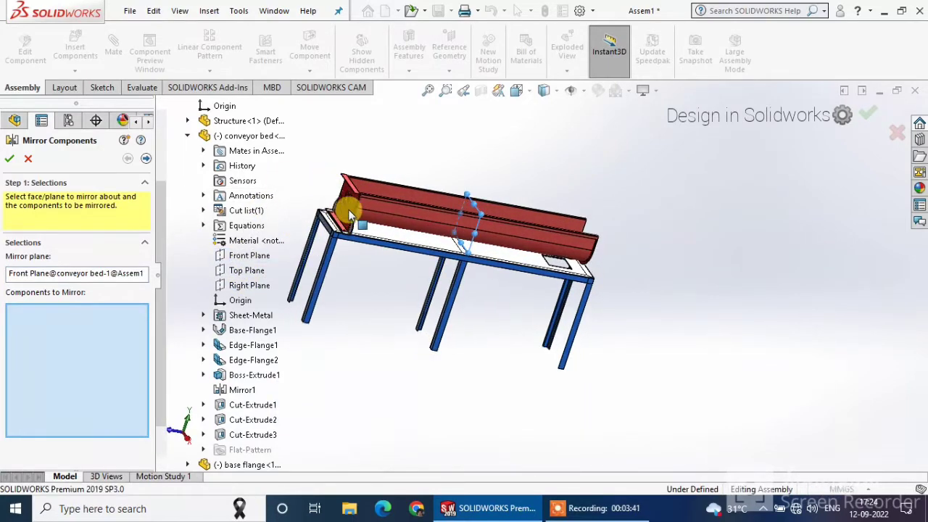
click(349, 219)
click(351, 226)
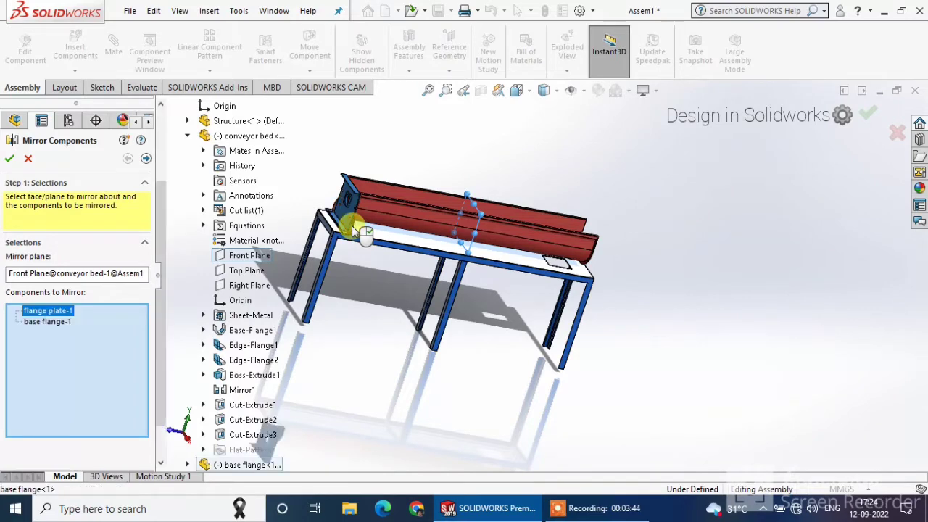
click(146, 160)
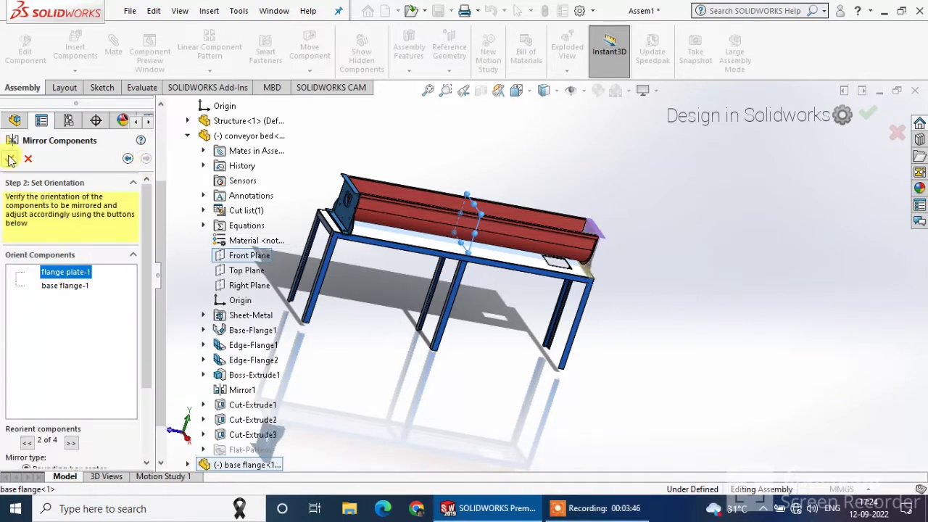
mouse_move(552, 319)
middle_down()
mouse_move(523, 298)
mouse_move(544, 317)
middle_up()
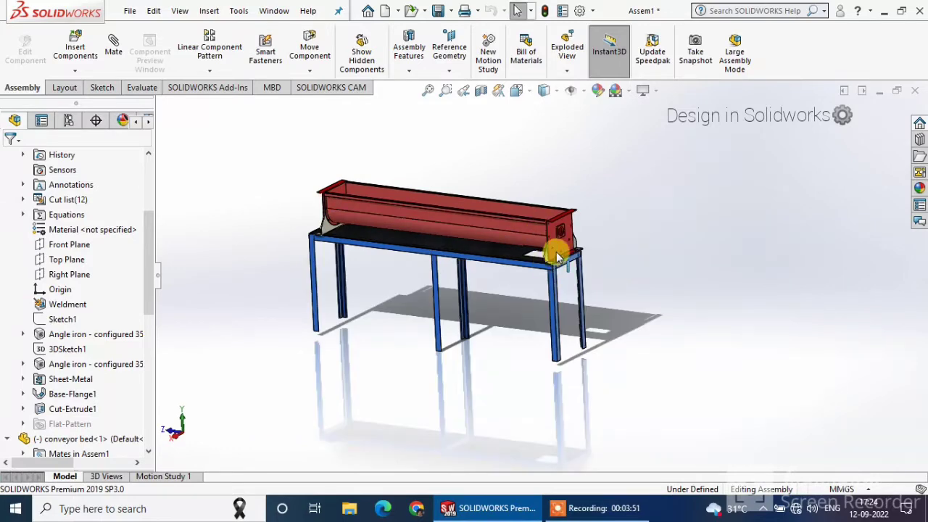
Insert the bottom outlet part and place it beside the conveyor bed's end nearest the tabletop's rectangular opening
scroll(545, 254, down, 5)
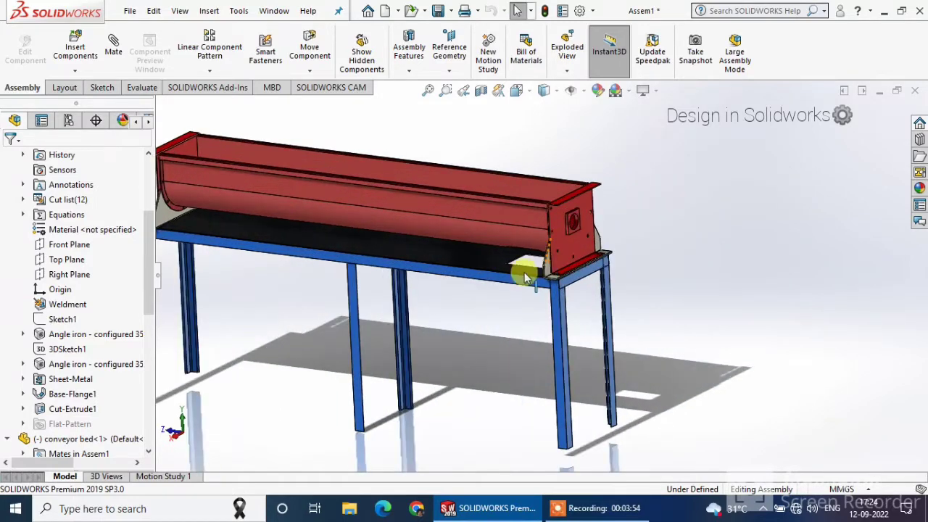
scroll(515, 274, down, 2)
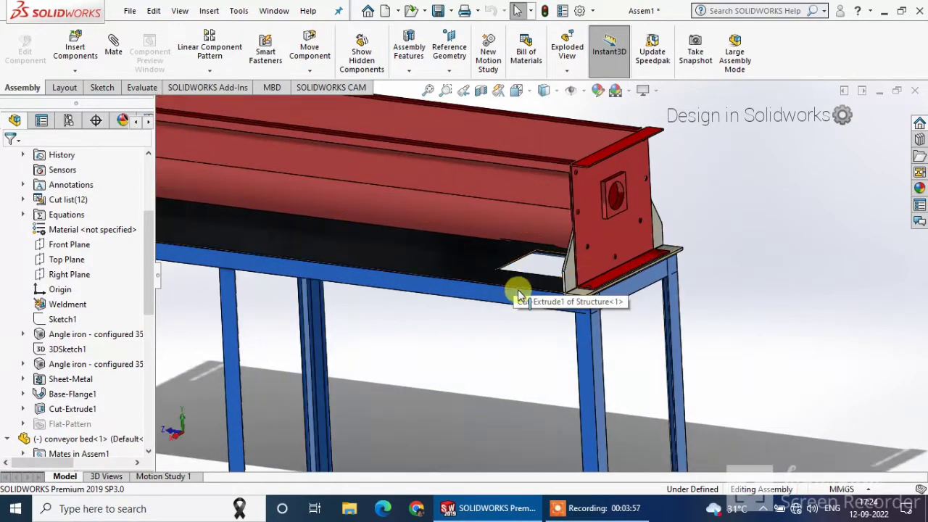
click(72, 48)
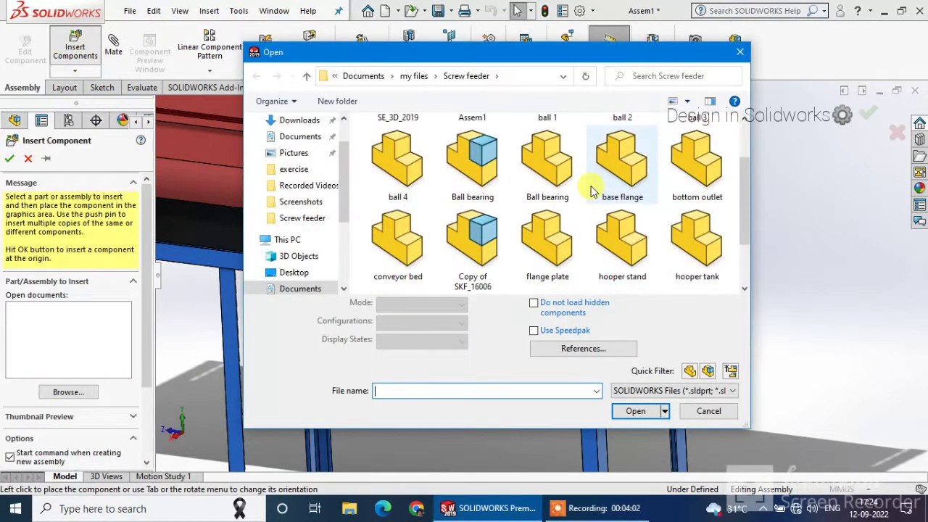
scroll(458, 253, down, 2)
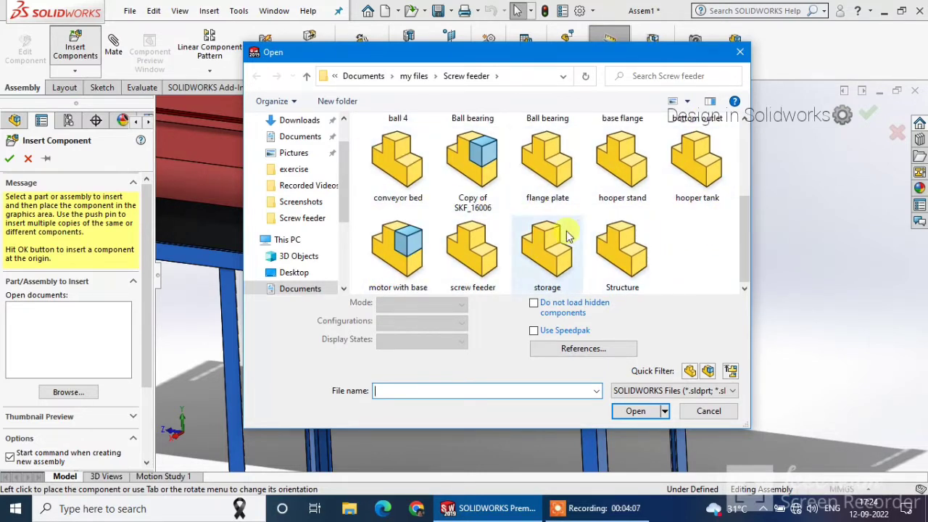
scroll(547, 250, up, 3)
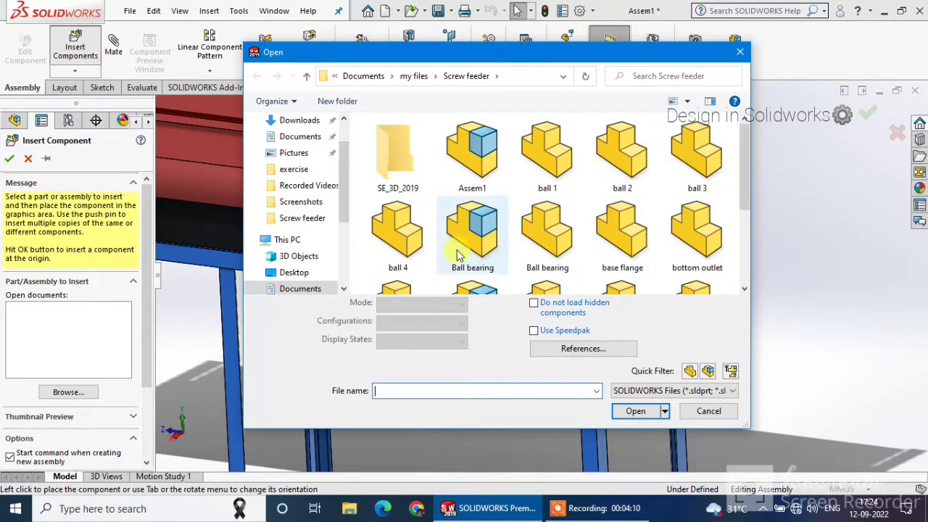
click(685, 247)
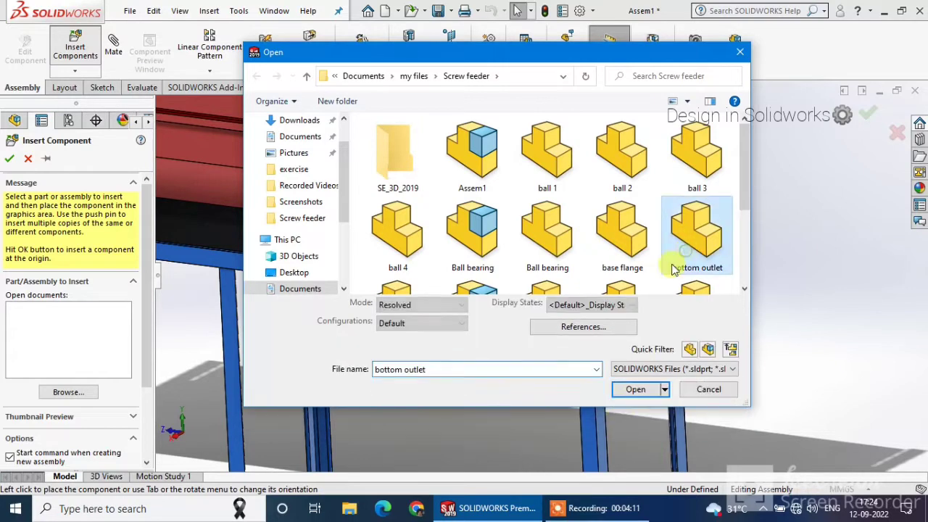
click(635, 389)
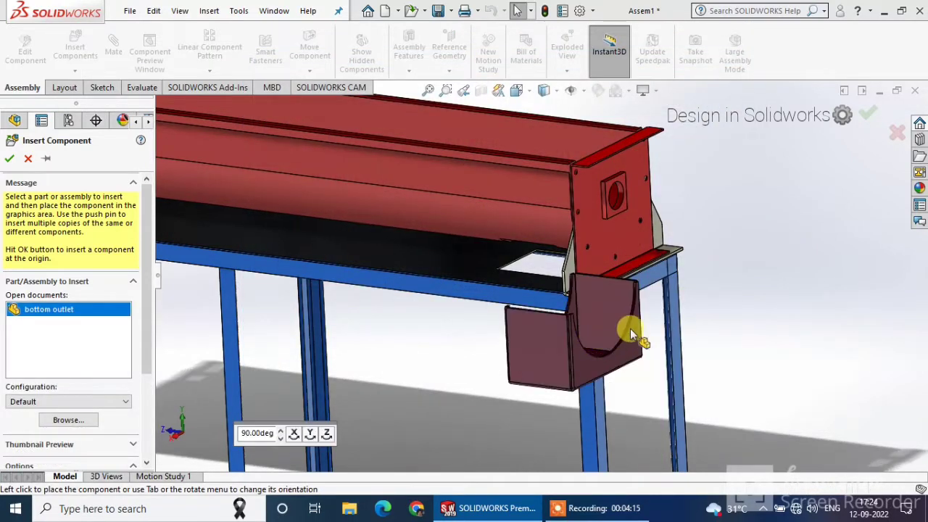
click(670, 288)
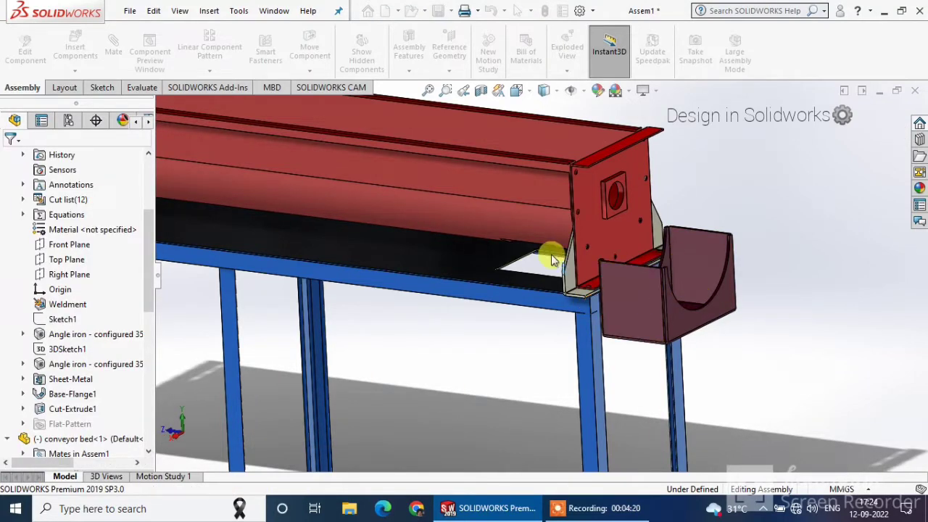
Add a concentric mate between the conveyor bed's curved trough face and the bottom outlet's semicircular cutout face
click(343, 213)
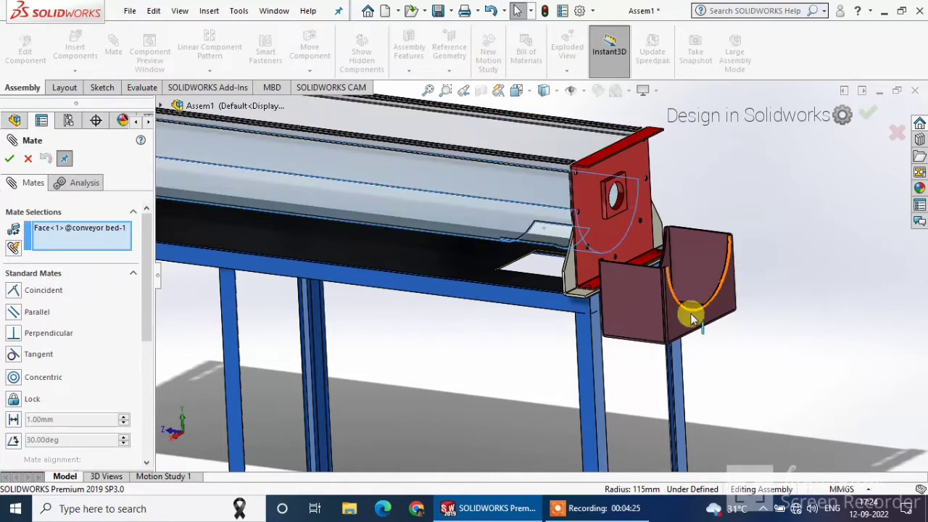
scroll(690, 317, down, 1)
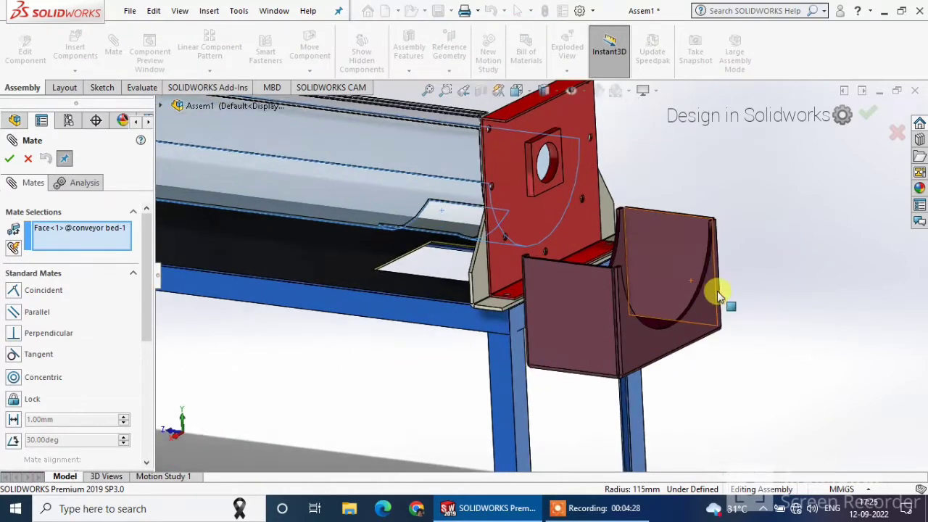
scroll(675, 317, down, 2)
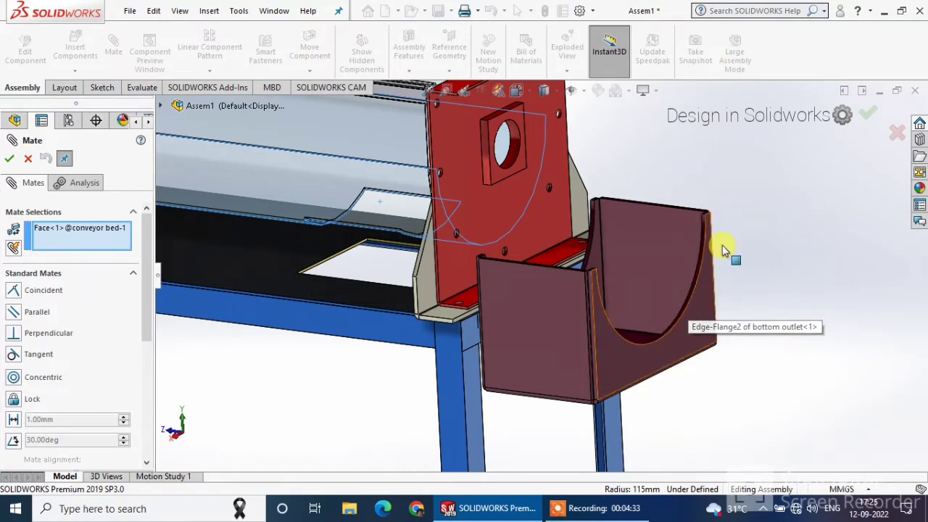
scroll(724, 250, down, 1)
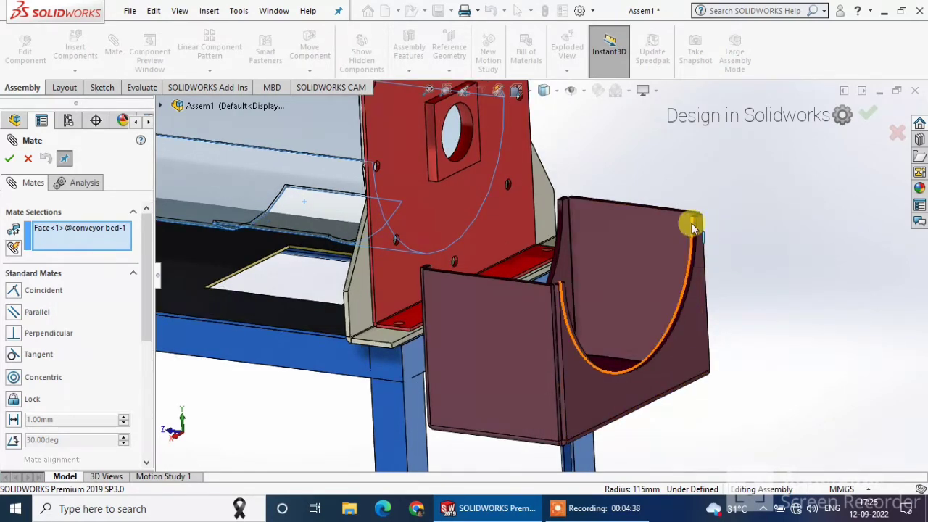
scroll(661, 281, down, 2)
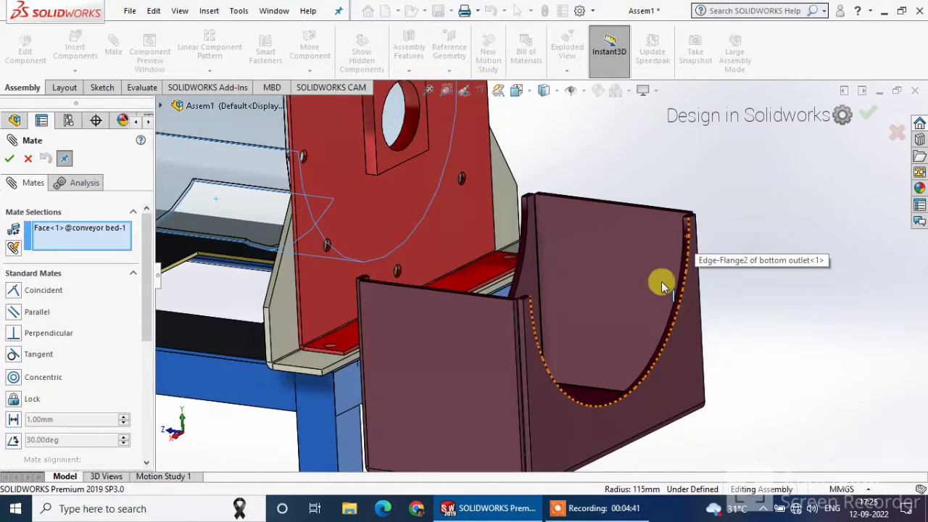
click(672, 246)
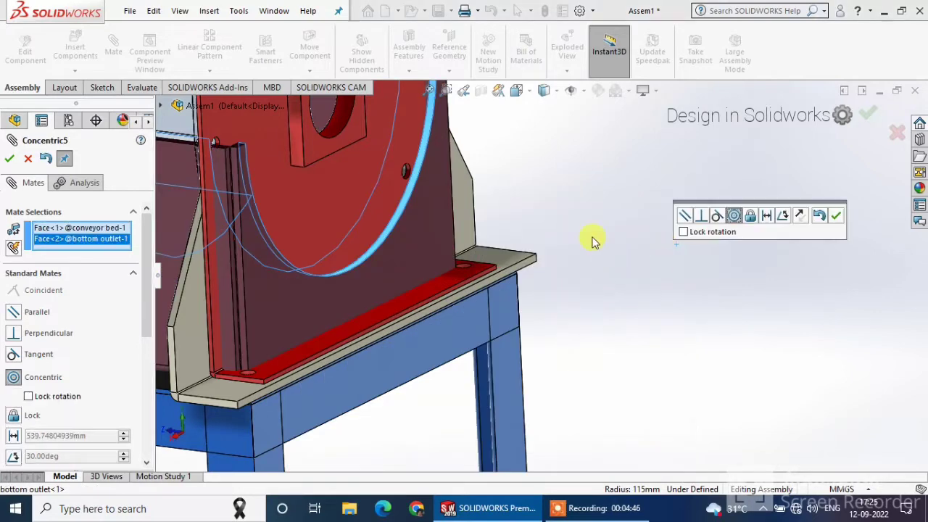
click(840, 214)
Mate the bottom outlet's flat side face parallel to the Structure's long side rail, and slide the outlet along the bed away from the end flange
middle_drag(404, 255, 321, 263)
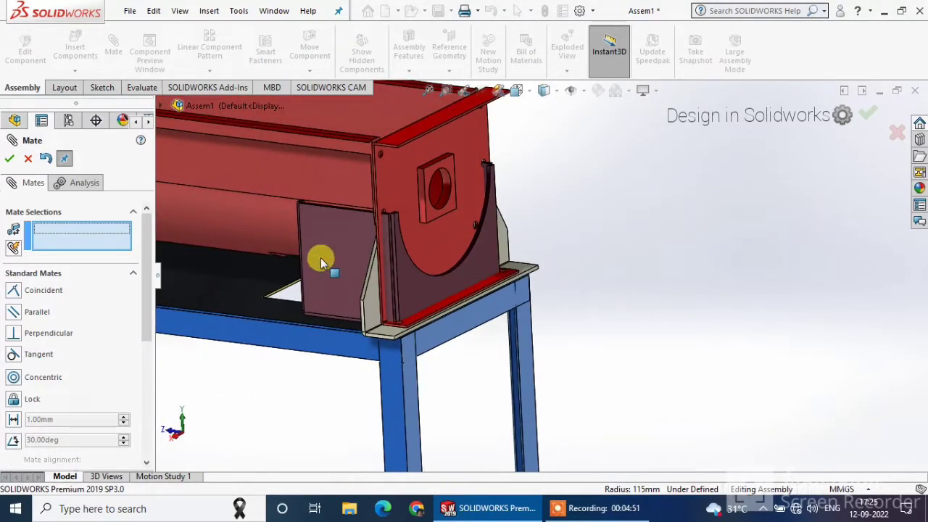
mouse_move(295, 241)
mouse_down()
mouse_move(300, 302)
mouse_move(269, 325)
mouse_move(242, 263)
mouse_move(285, 243)
mouse_up()
click(285, 243)
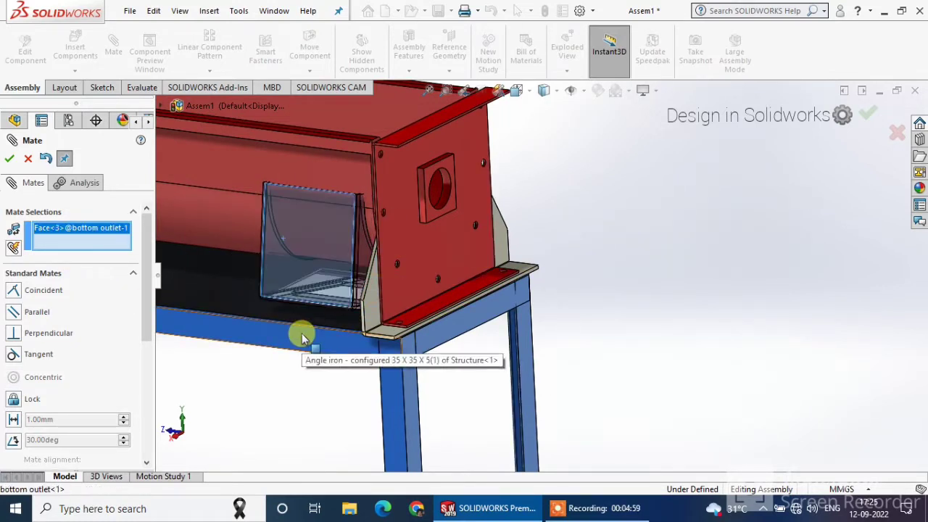
click(302, 333)
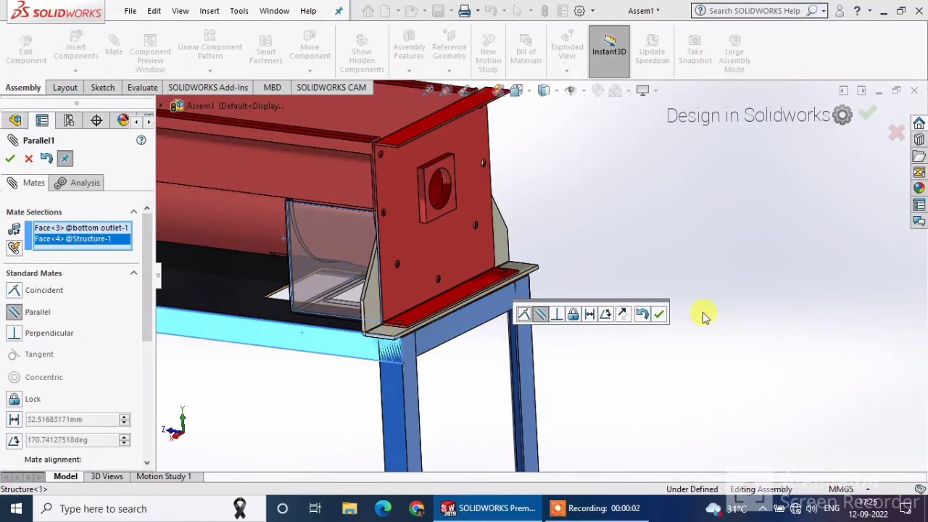
click(659, 314)
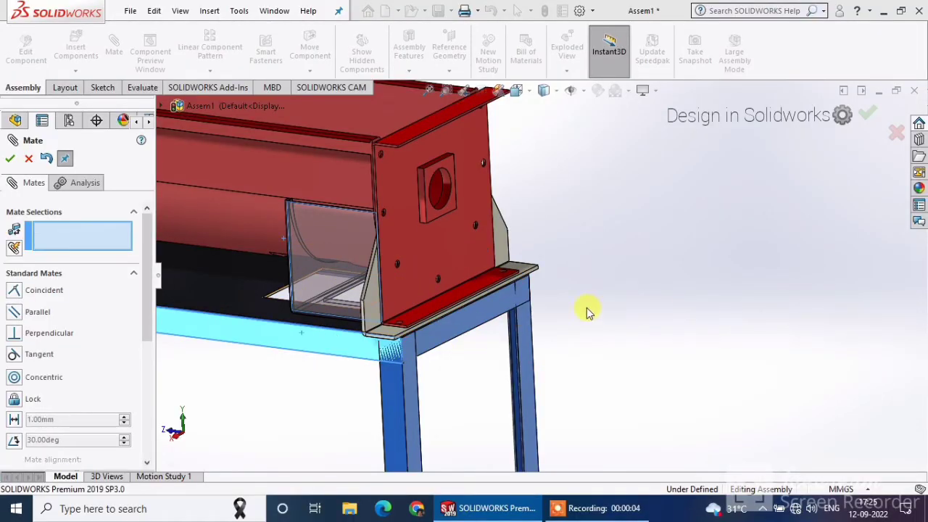
click(311, 279)
drag(310, 280, 235, 250)
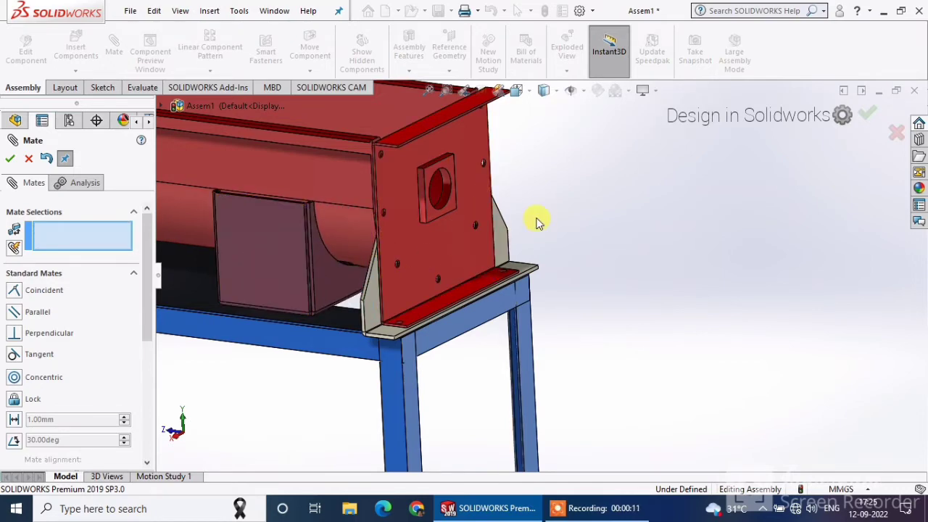
middle_drag(539, 219, 551, 225)
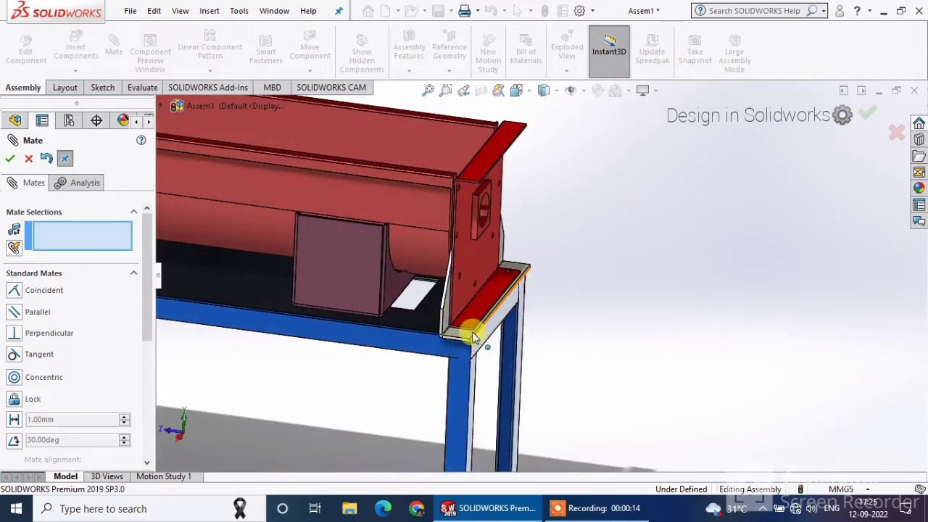
scroll(464, 338, down, 2)
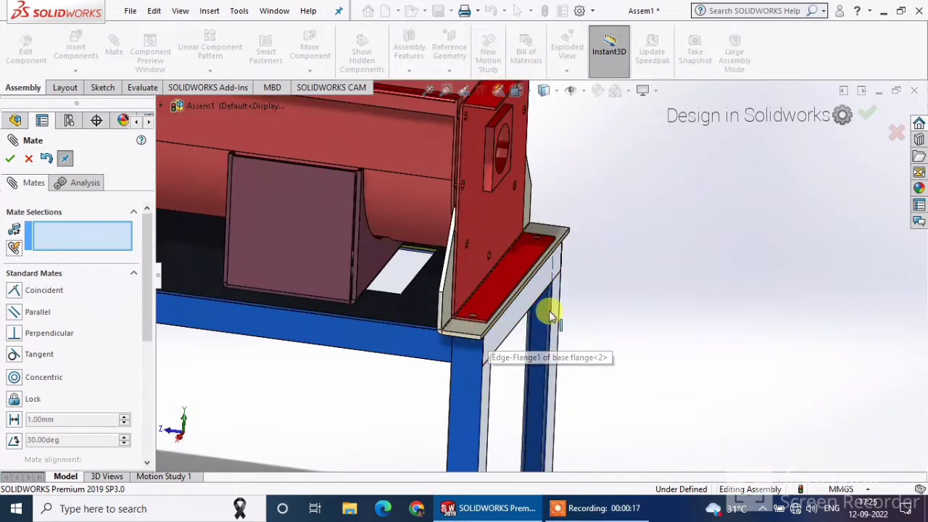
click(520, 321)
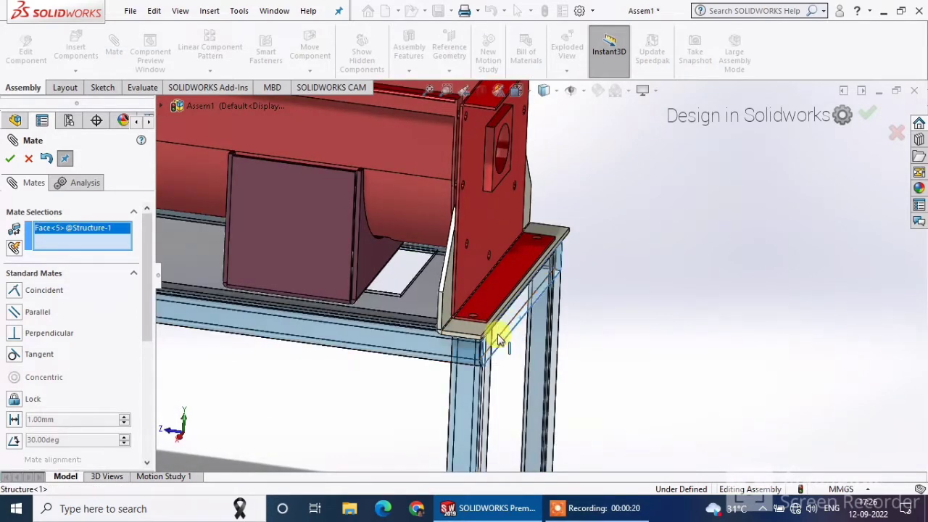
middle_drag(634, 303, 558, 239)
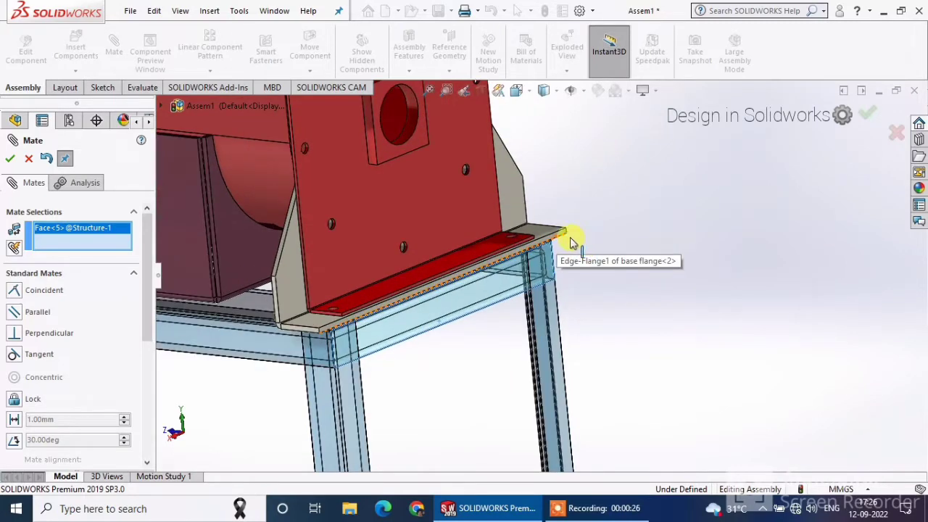
click(570, 242)
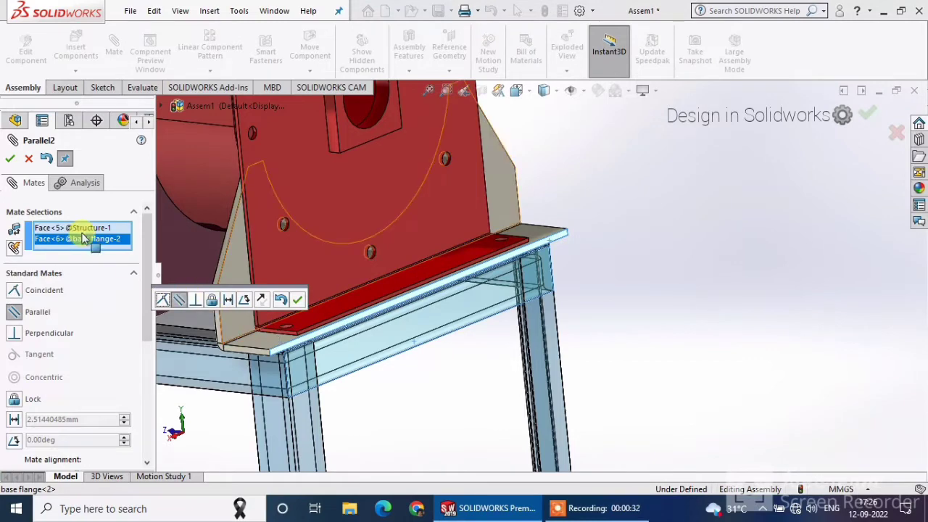
click(30, 161)
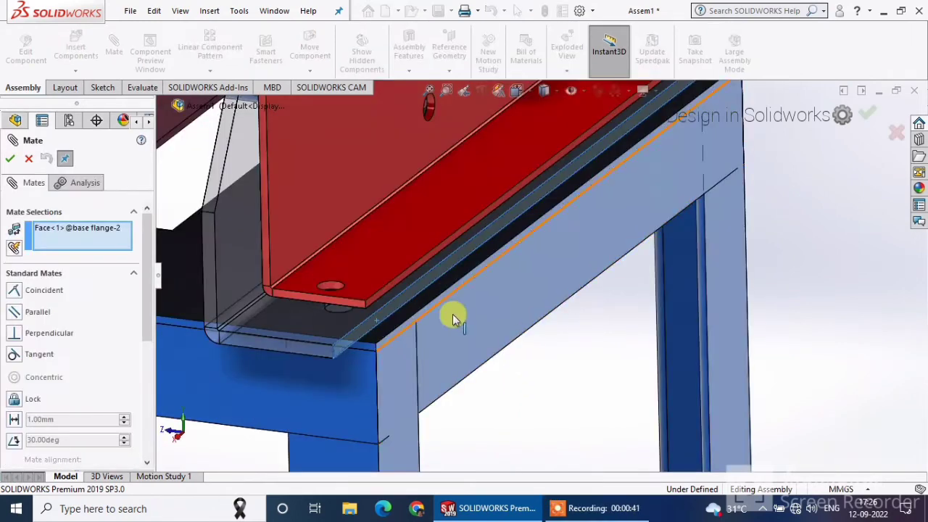
Add a coincident mate between the mirrored base flange's outer edge face and the Structure's end face, then finish mating
click(455, 317)
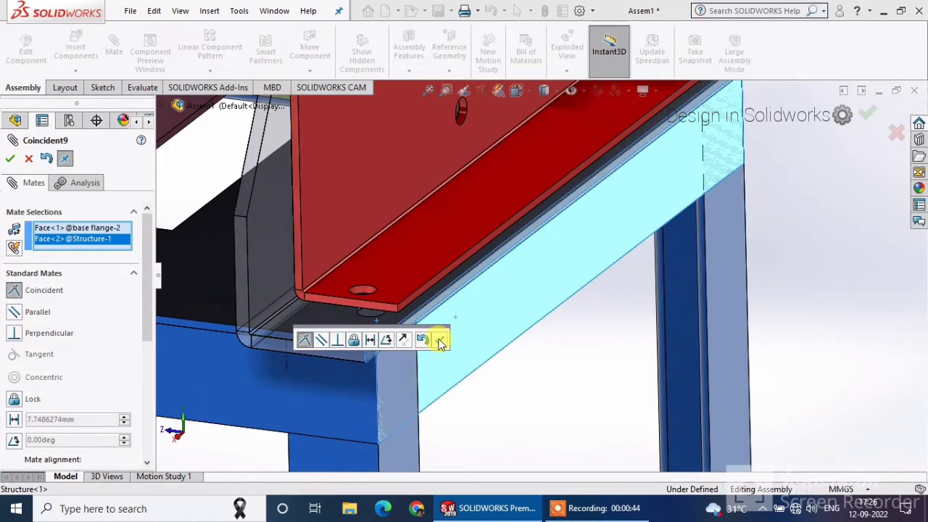
click(439, 343)
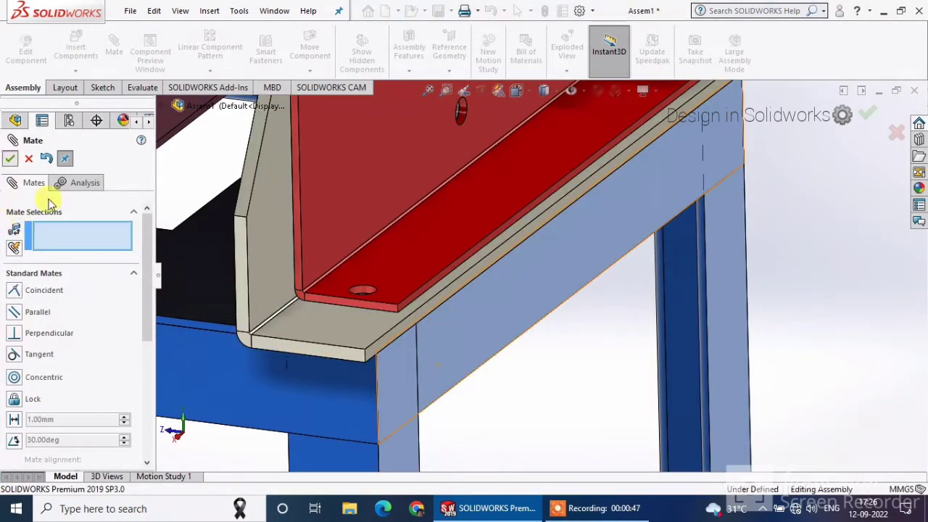
key(Escape)
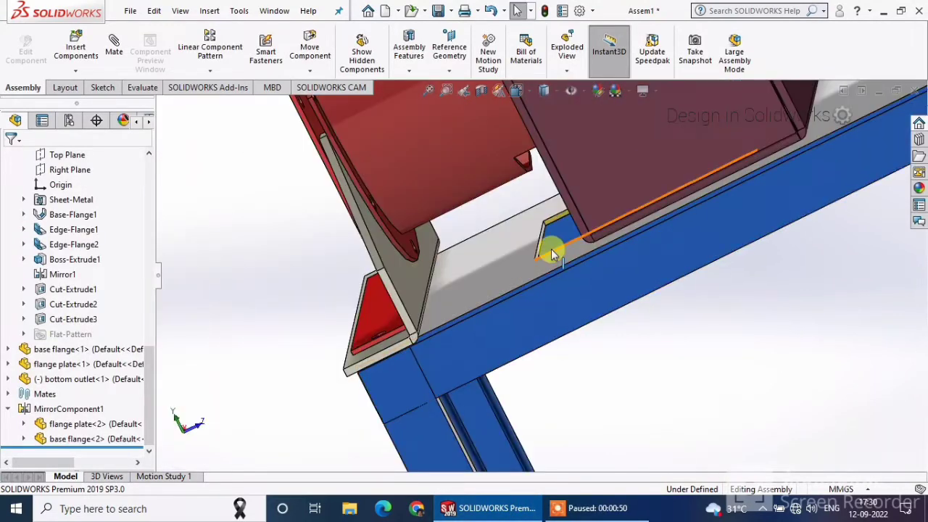
Add a coincident mate between the bottom outlet's end flange face and the near edge face of the Structure's rectangular opening, then finish mating
scroll(551, 246, down, 5)
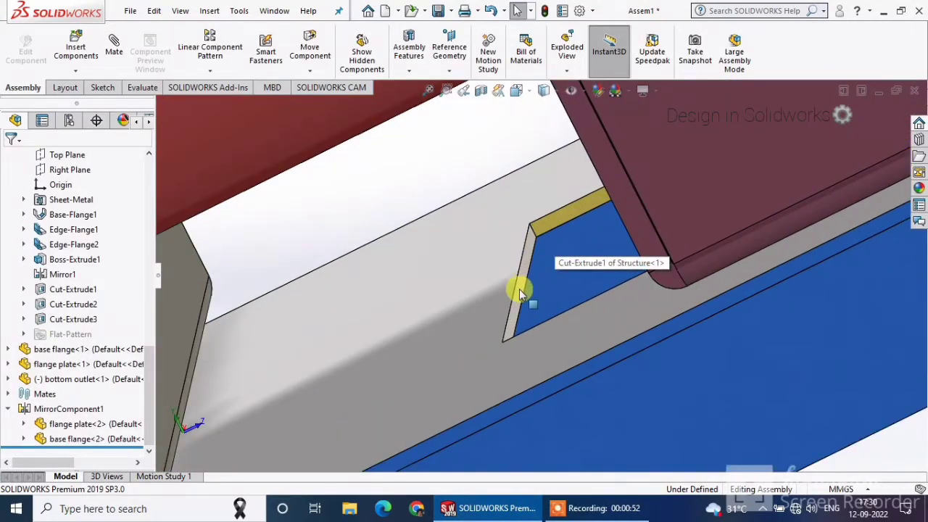
click(519, 293)
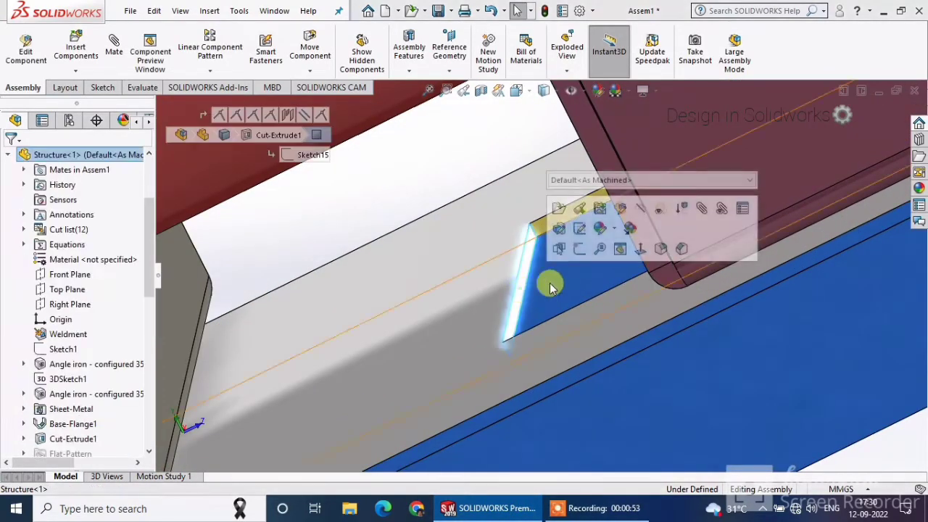
middle_drag(556, 284, 590, 263)
click(837, 198)
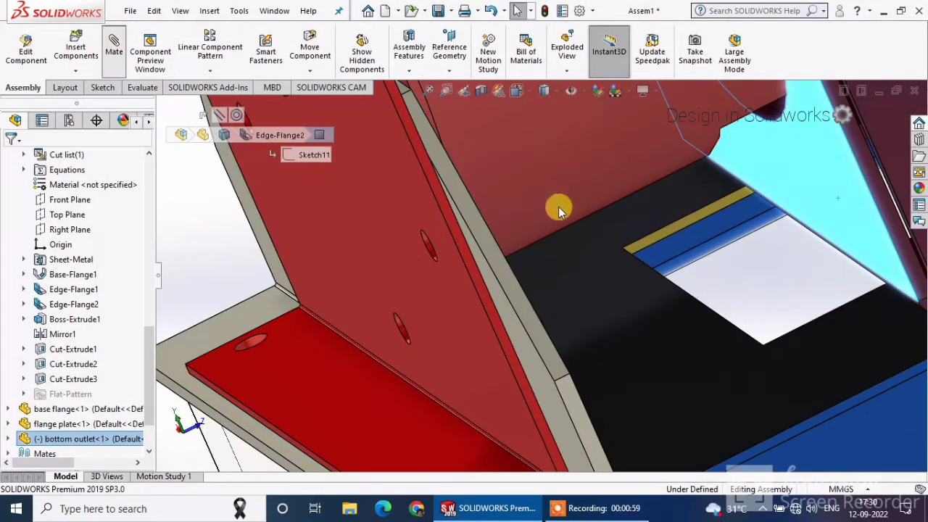
scroll(696, 265, down, 5)
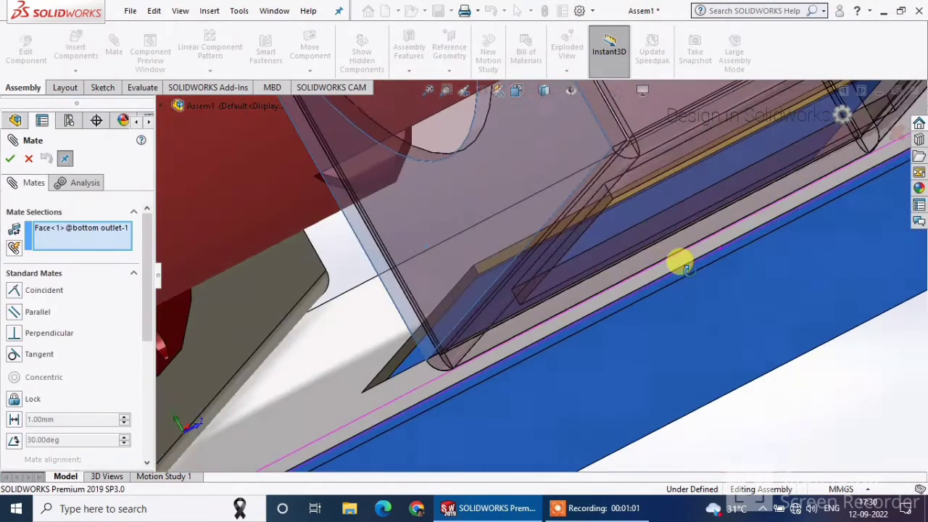
click(392, 370)
scroll(447, 314, up, 5)
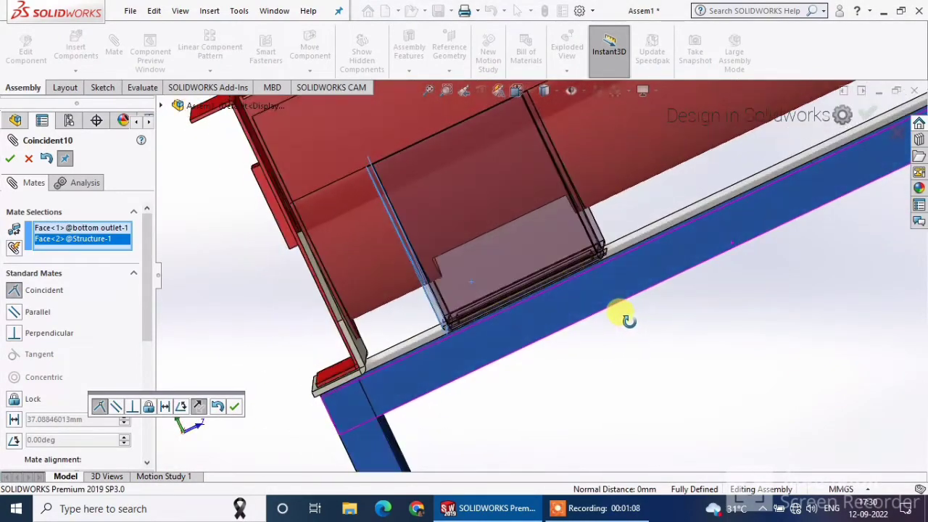
click(234, 406)
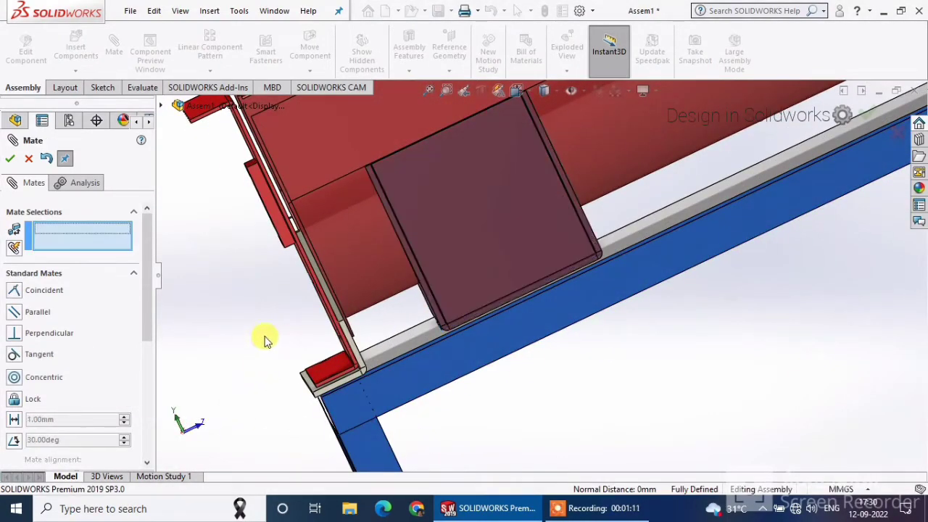
click(10, 158)
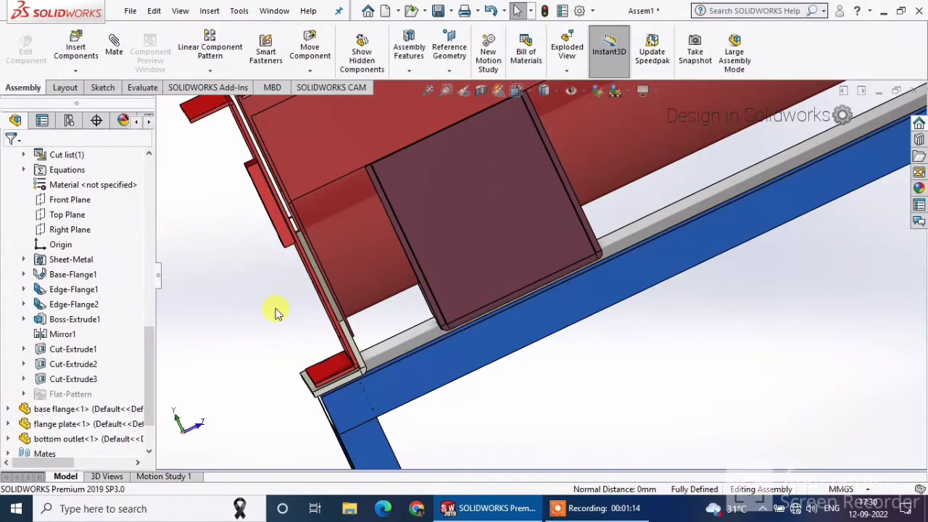
Insert the screw feeder part and place it above the conveyor bed's trough
scroll(276, 311, up, 8)
middle_drag(329, 327, 396, 337)
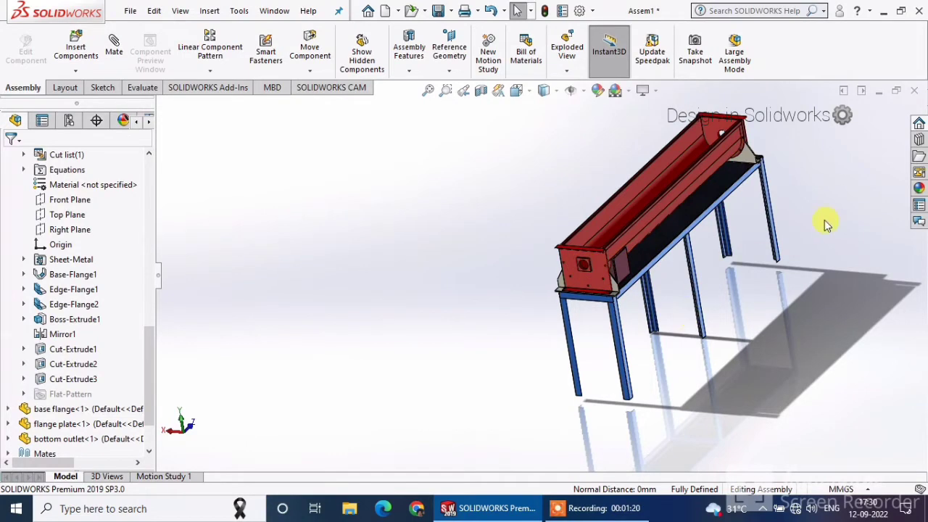
middle_drag(824, 220, 594, 433)
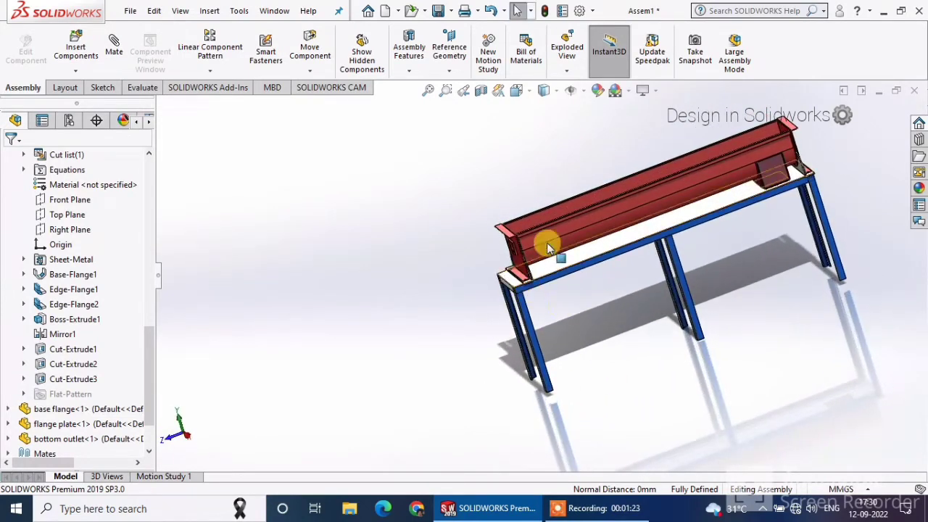
scroll(572, 221, down, 5)
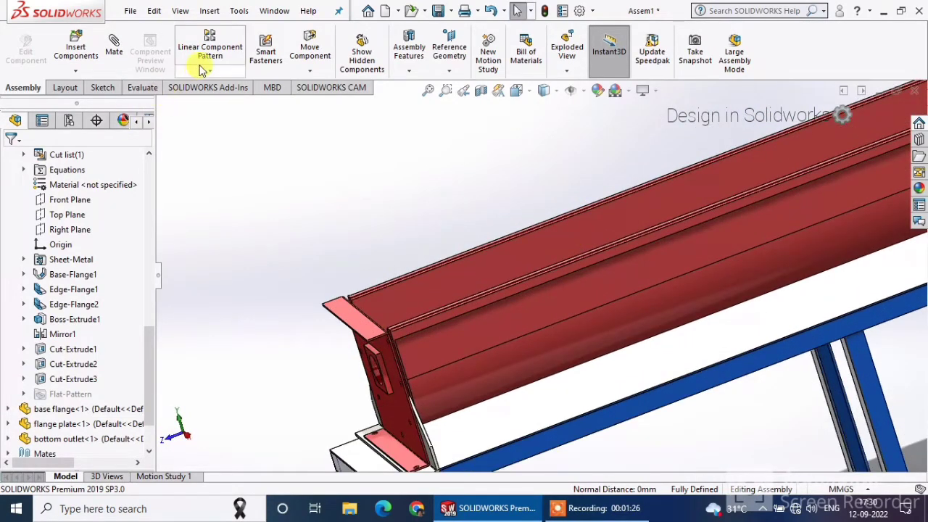
click(91, 61)
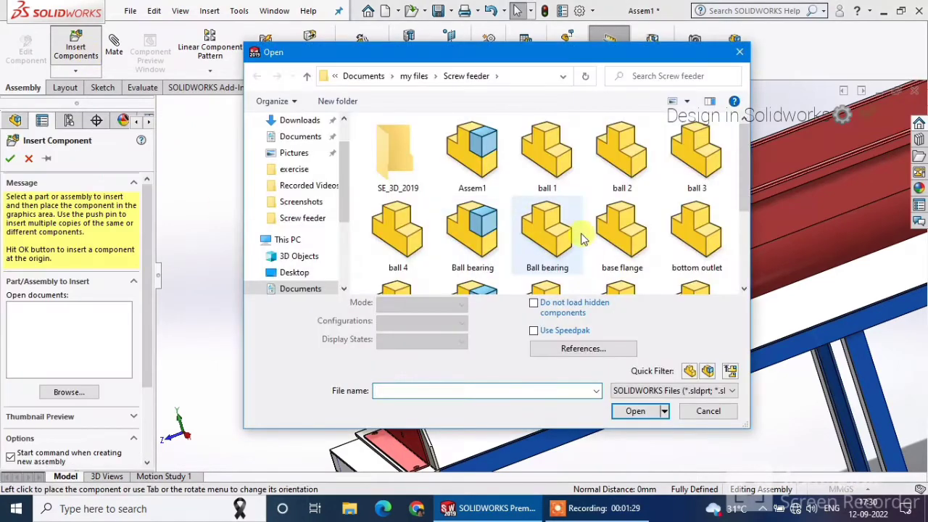
scroll(534, 245, down, 1)
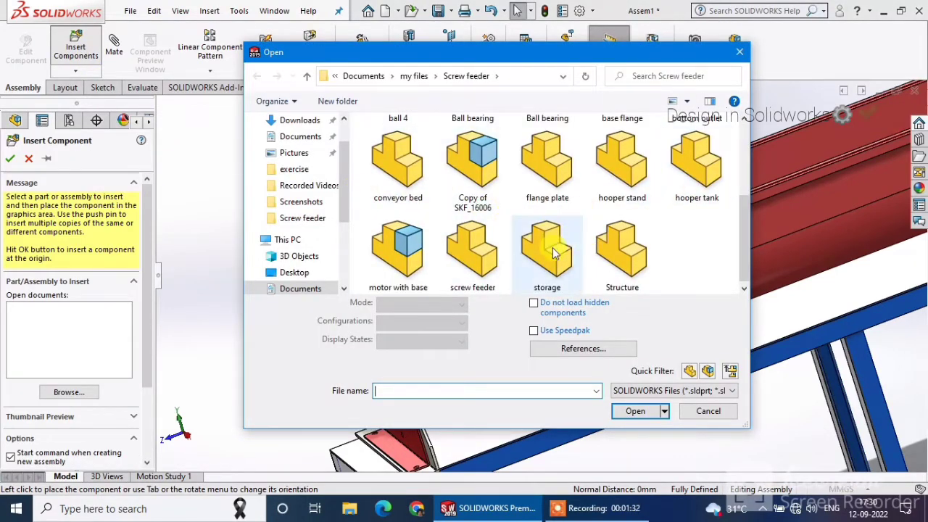
double_click(499, 261)
click(647, 393)
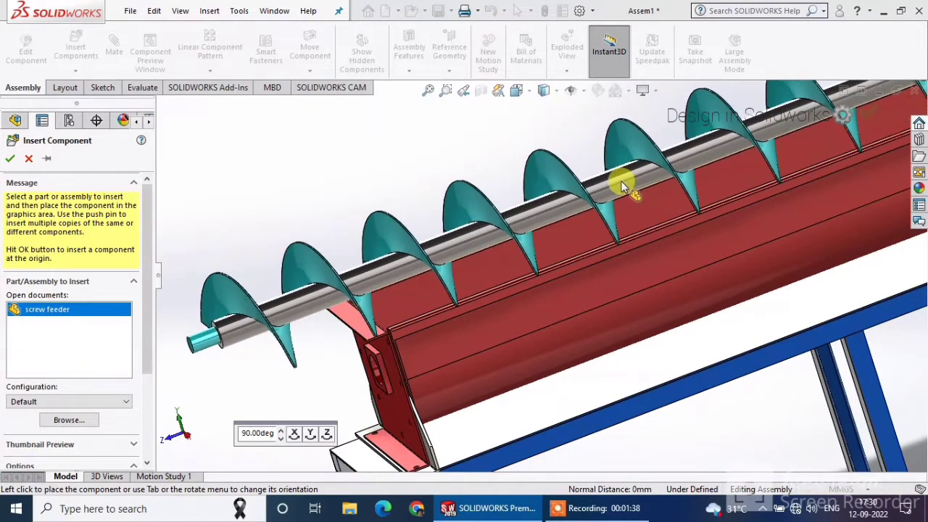
click(624, 186)
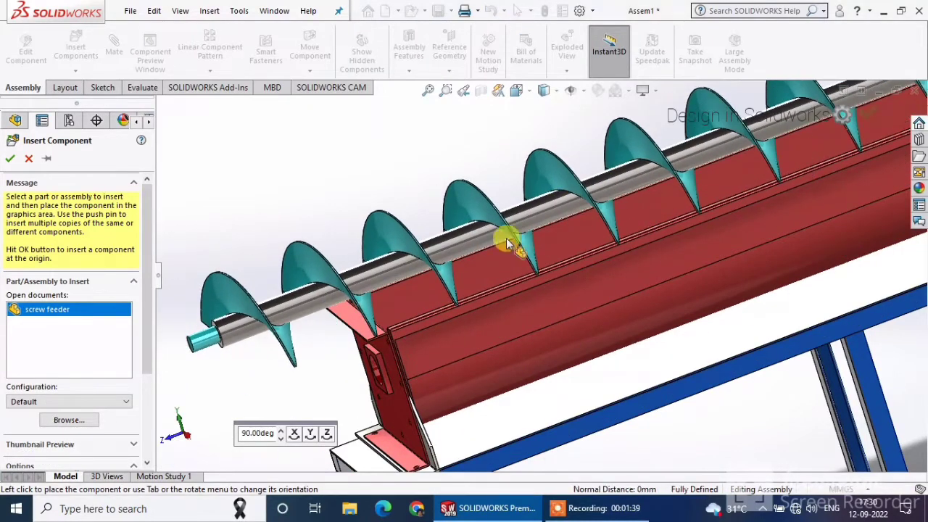
Add a concentric mate between the screw feeder's cylindrical shaft end and the round hole in the flange plate
click(209, 337)
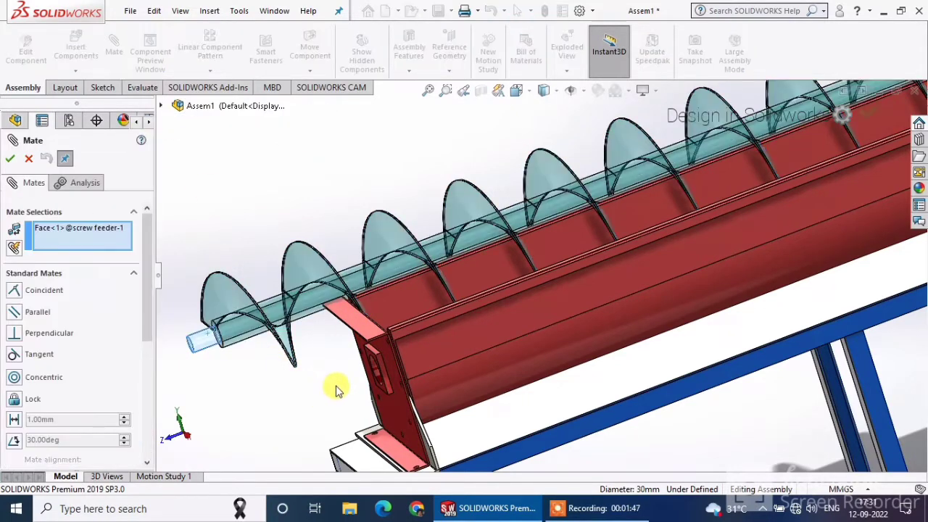
middle_drag(382, 373, 382, 373)
click(378, 375)
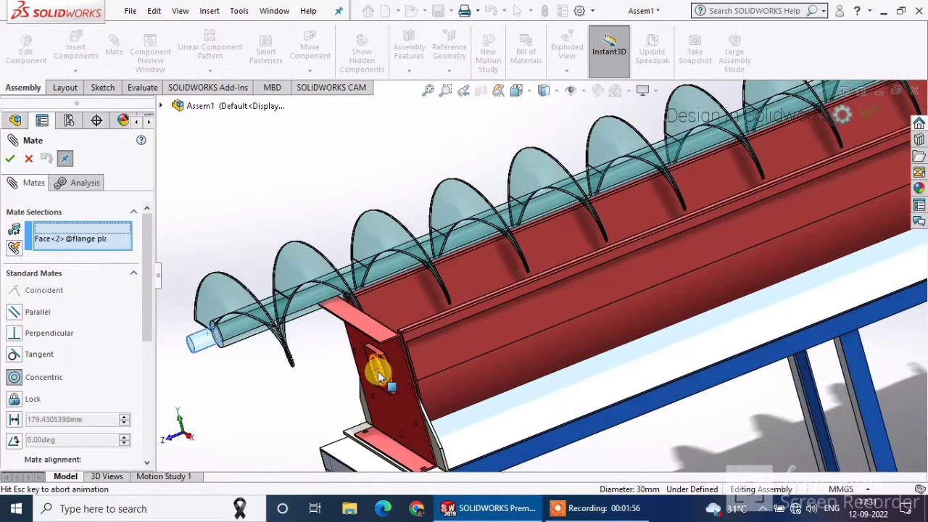
click(366, 399)
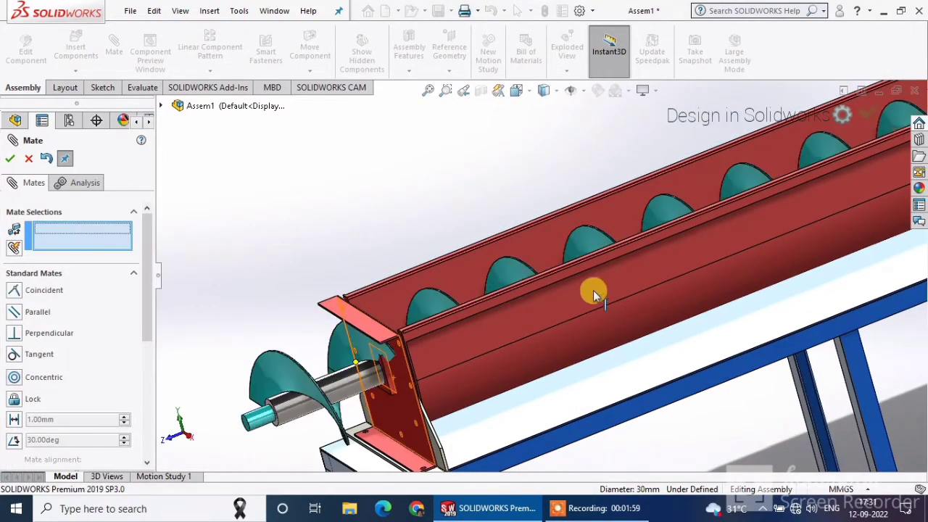
Add a coincident mate between the mirrored flange plate's raised square pad face and the screw feeder's shaft end face, then finish mating
scroll(605, 247, up, 8)
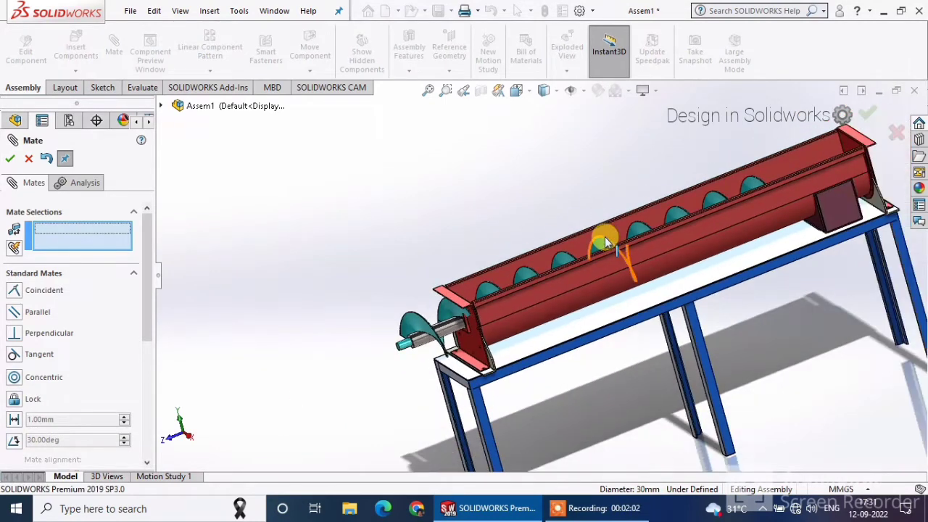
middle_drag(763, 301, 700, 250)
scroll(681, 234, down, 5)
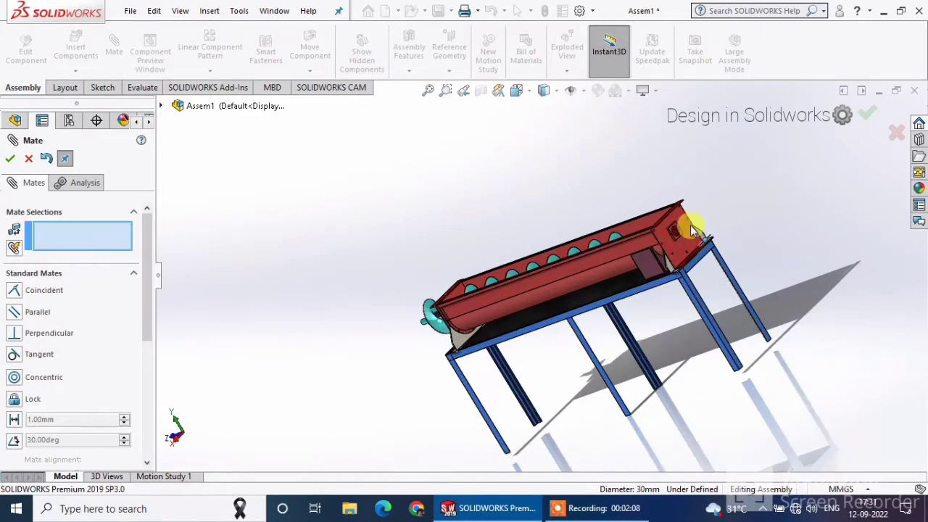
scroll(662, 242, down, 4)
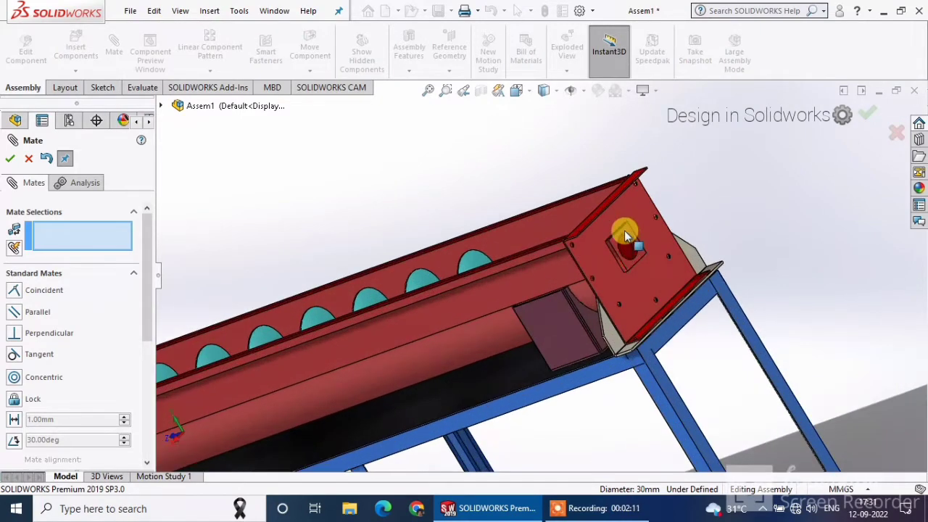
click(614, 245)
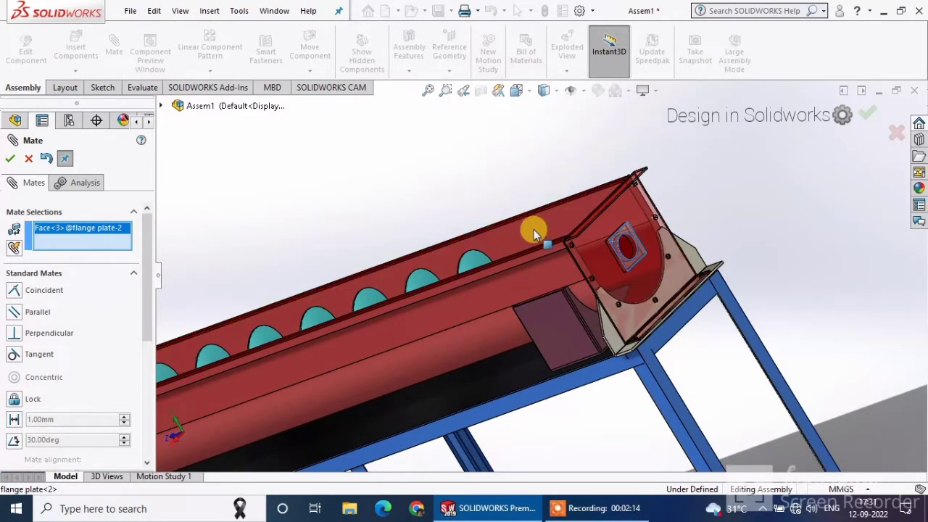
middle_drag(542, 233, 570, 286)
click(566, 289)
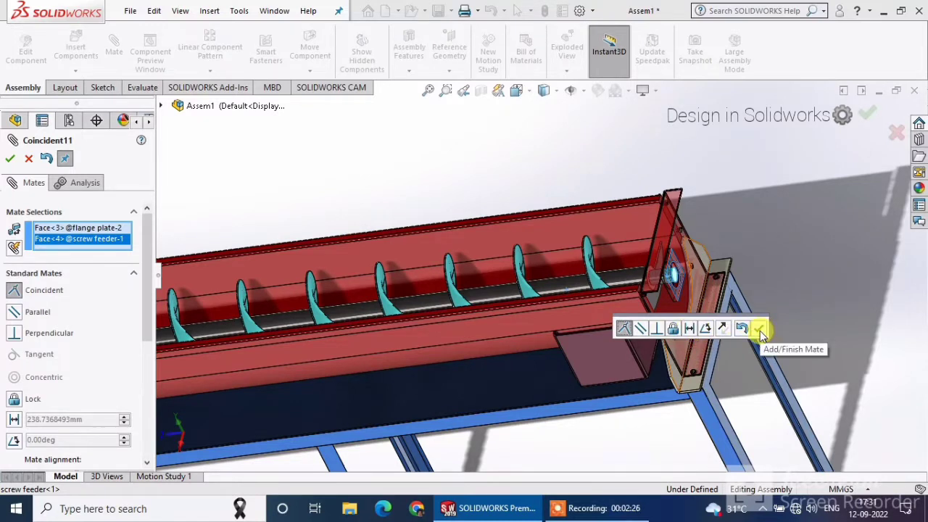
click(760, 331)
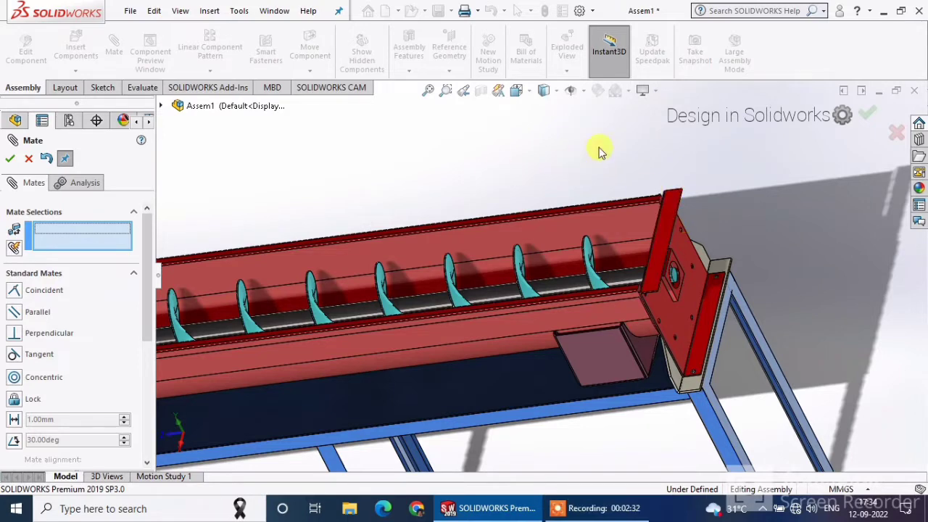
scroll(786, 156, up, 5)
middle_drag(693, 255, 720, 187)
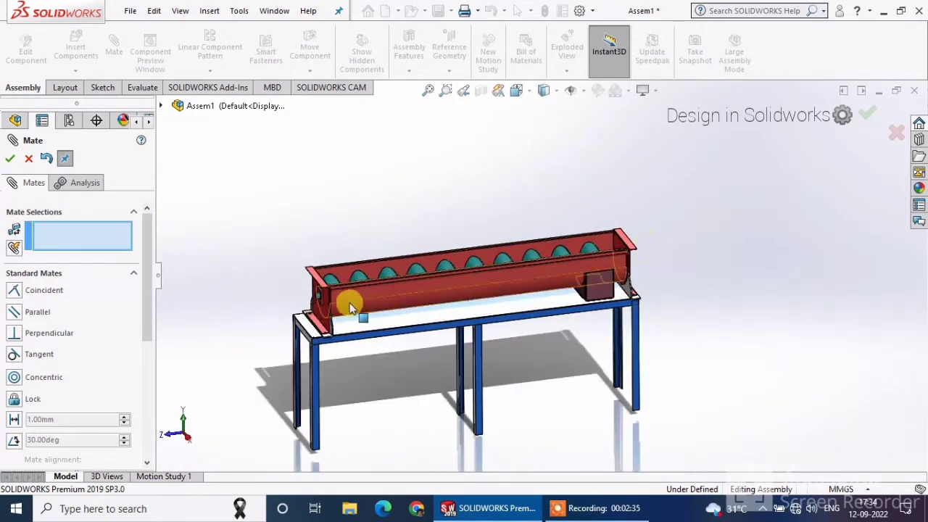
scroll(350, 308, down, 6)
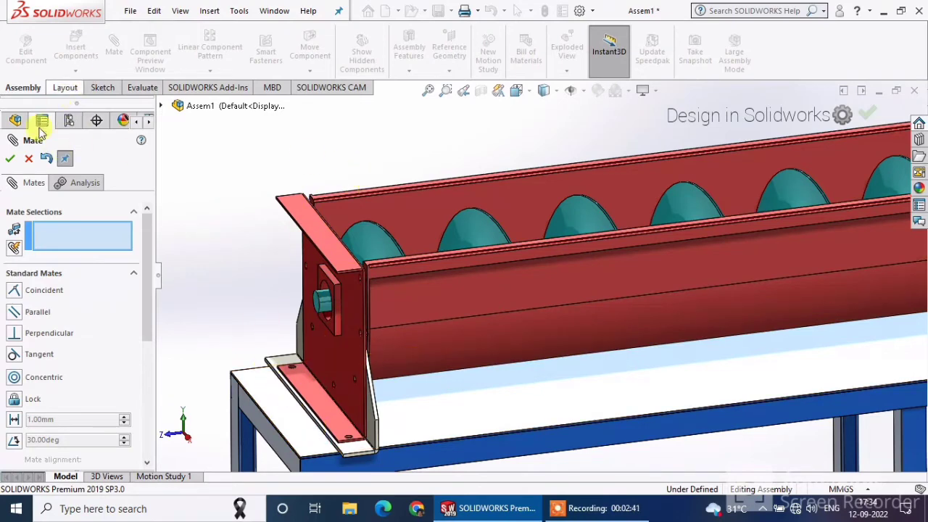
click(9, 160)
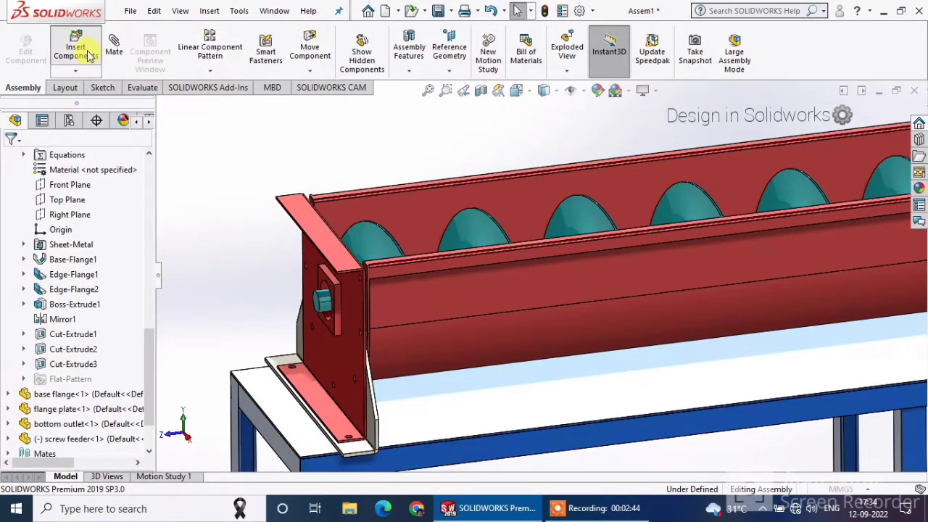
Insert the hooper stand part and place it over the conveyor bed near the flange plate at the end opposite the bottom outlet
click(86, 54)
scroll(594, 207, down, 3)
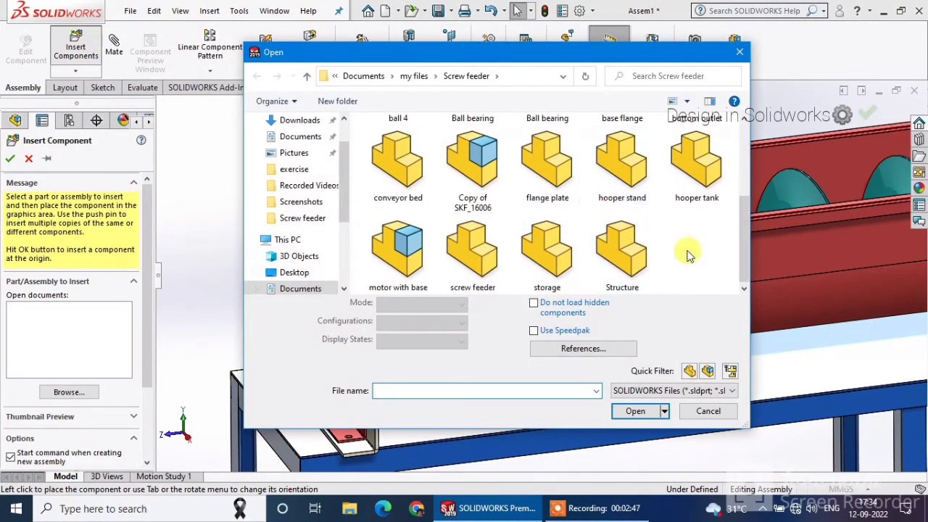
scroll(667, 192, up, 3)
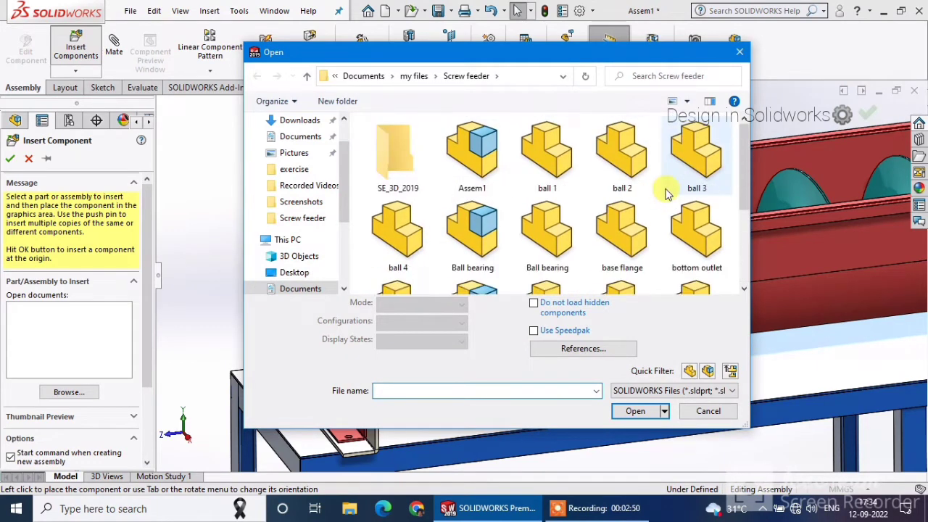
scroll(667, 192, down, 3)
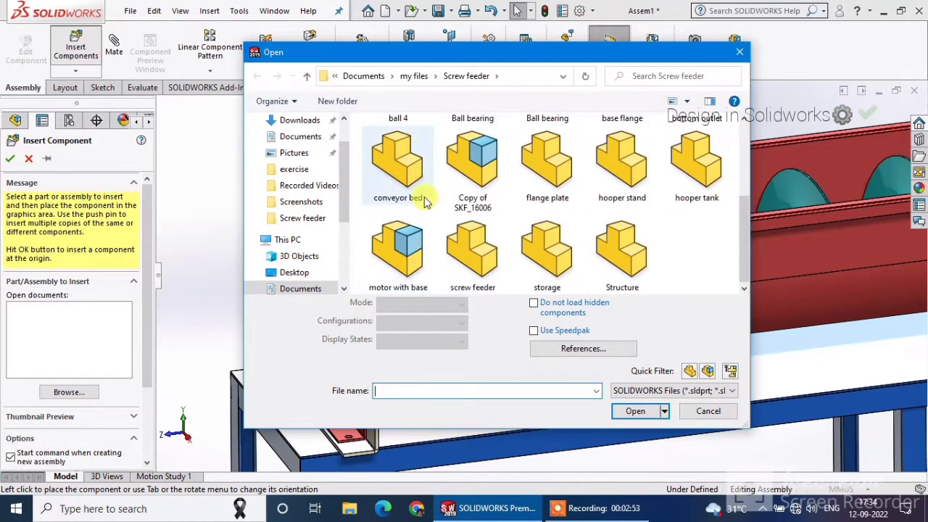
scroll(426, 203, up, 1)
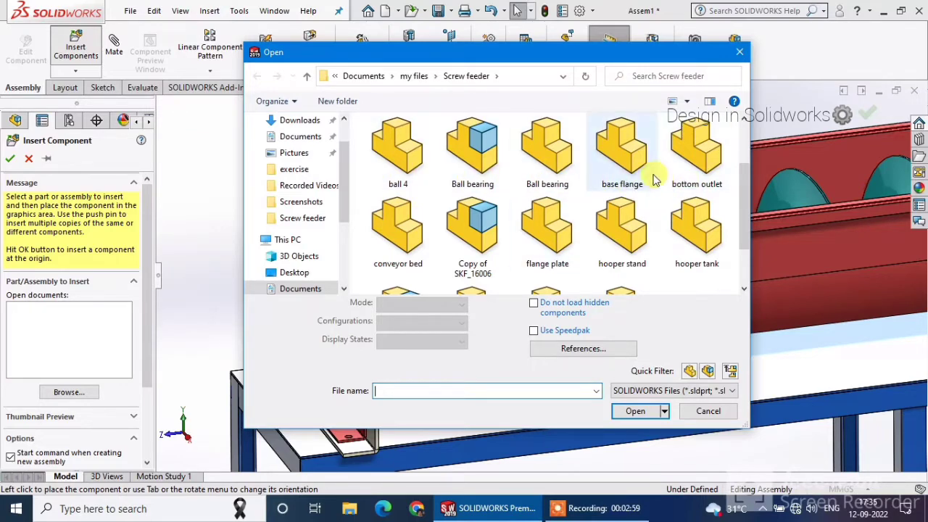
click(640, 257)
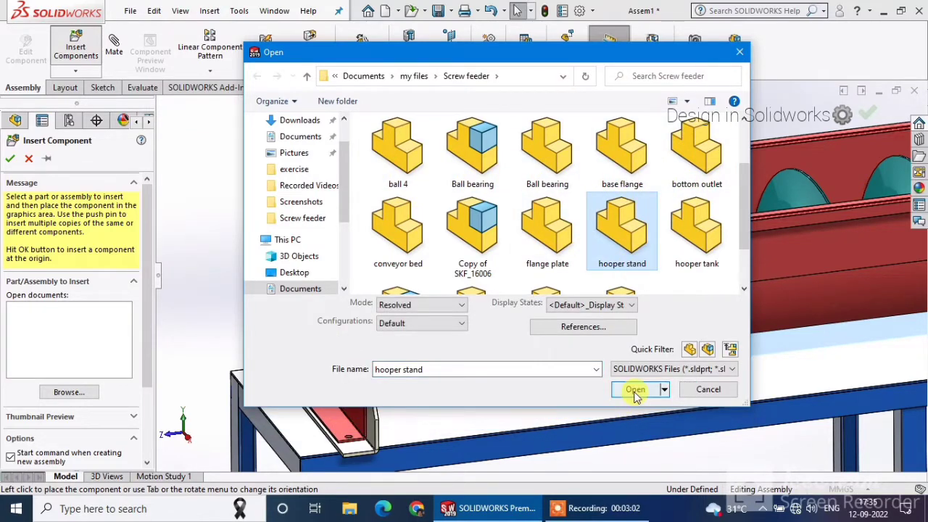
click(635, 391)
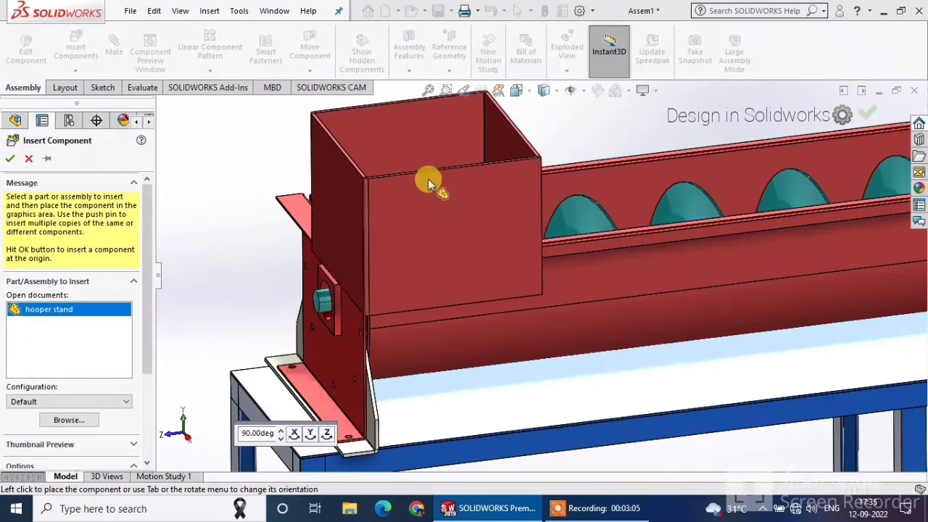
click(434, 159)
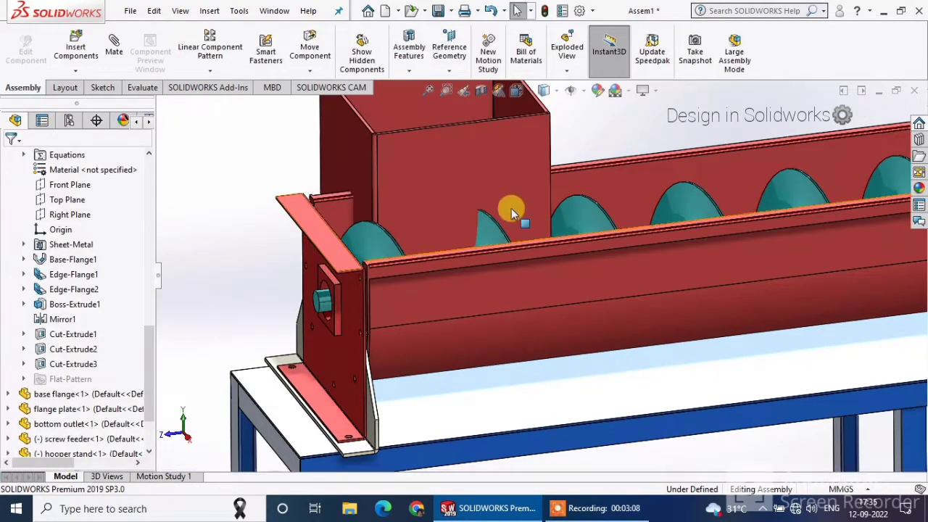
Add a coincident mate with flipped alignment between the conveyor bed's top flange face and the hooper stand's rim face
click(328, 249)
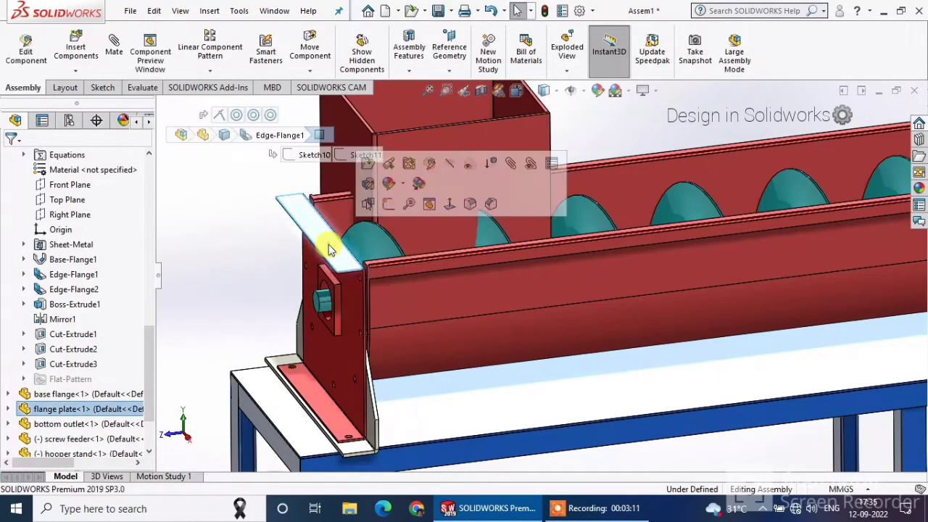
scroll(409, 247, down, 5)
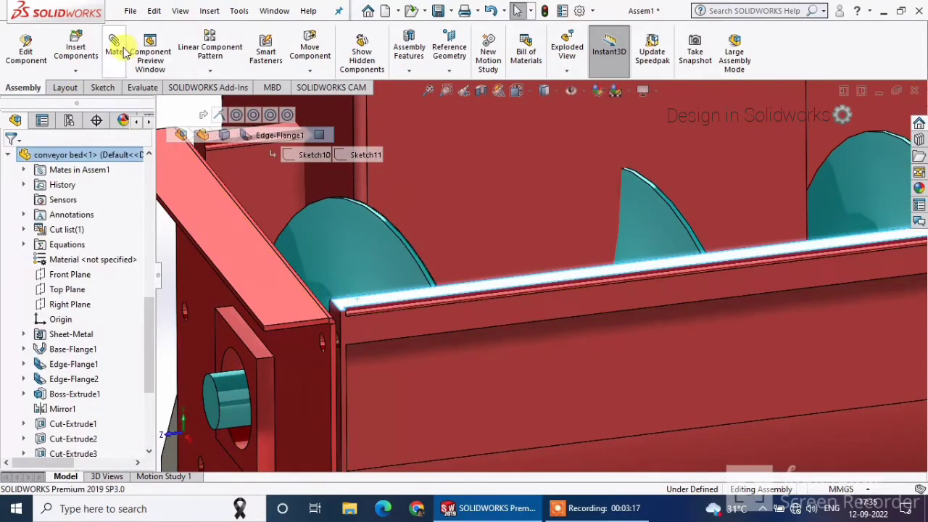
scroll(546, 212, up, 5)
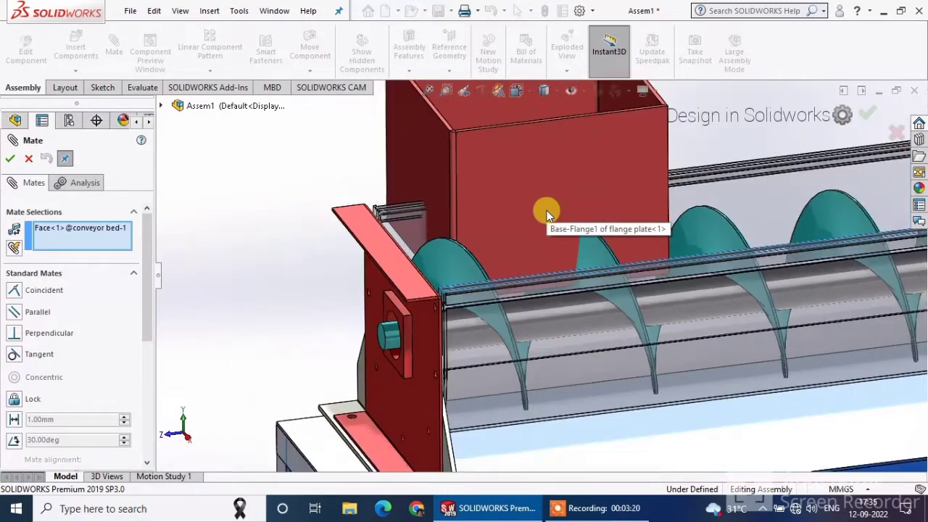
scroll(475, 165, down, 5)
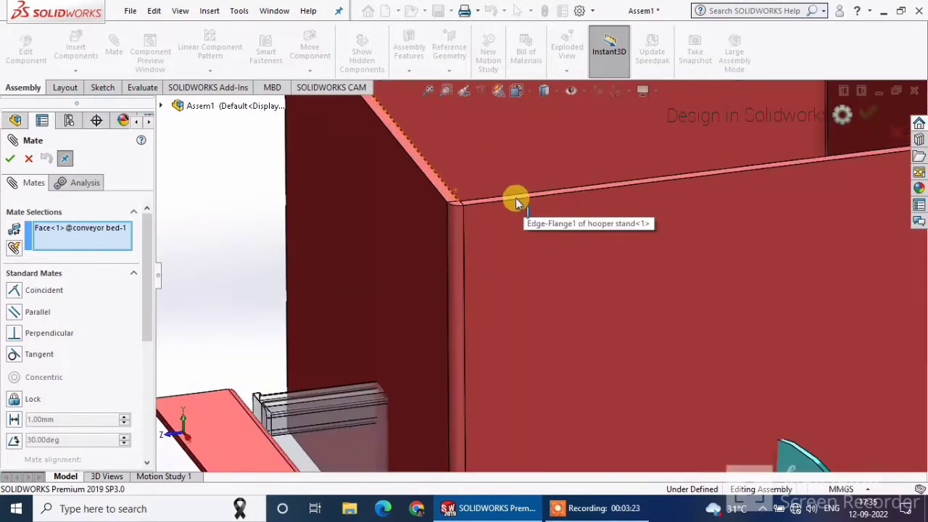
click(437, 180)
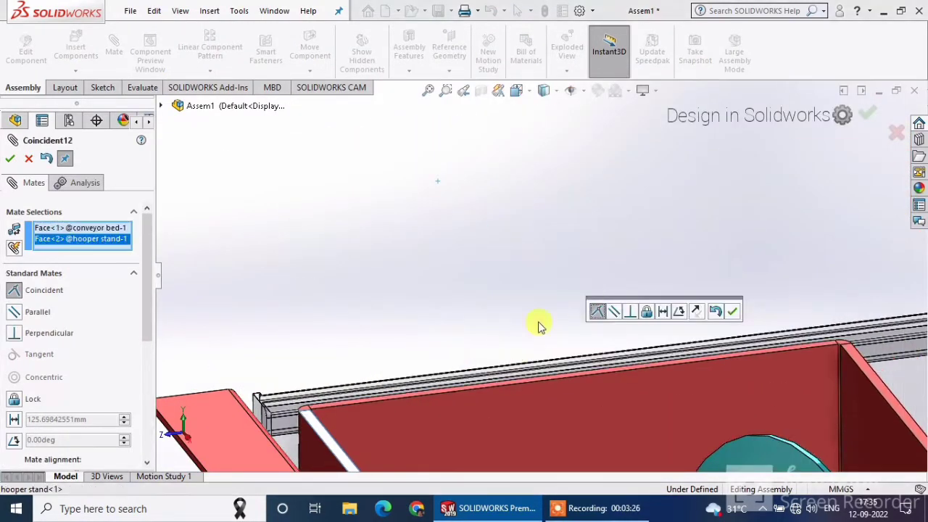
click(696, 311)
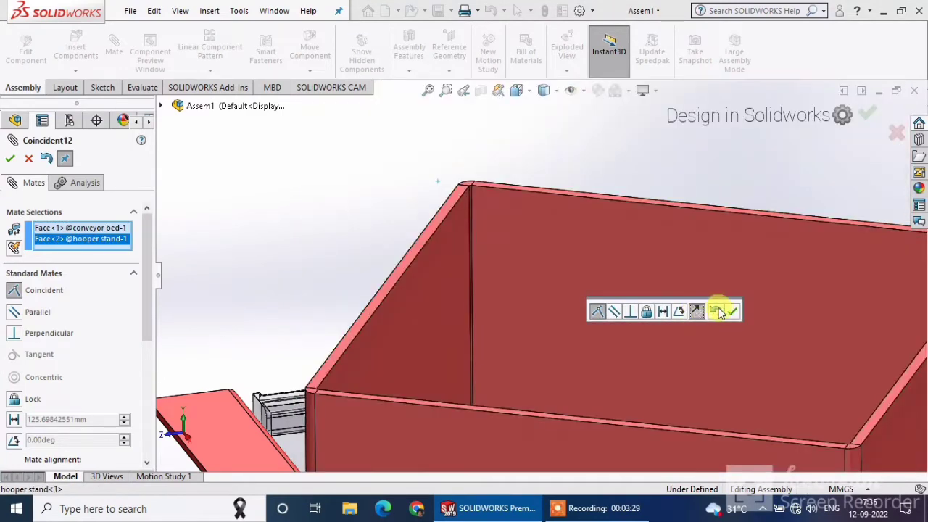
click(731, 310)
Add a centered Width mate with the hooper stand's two opposite side faces as width and the conveyor bed's two outer side walls as tab
scroll(720, 325, up, 4)
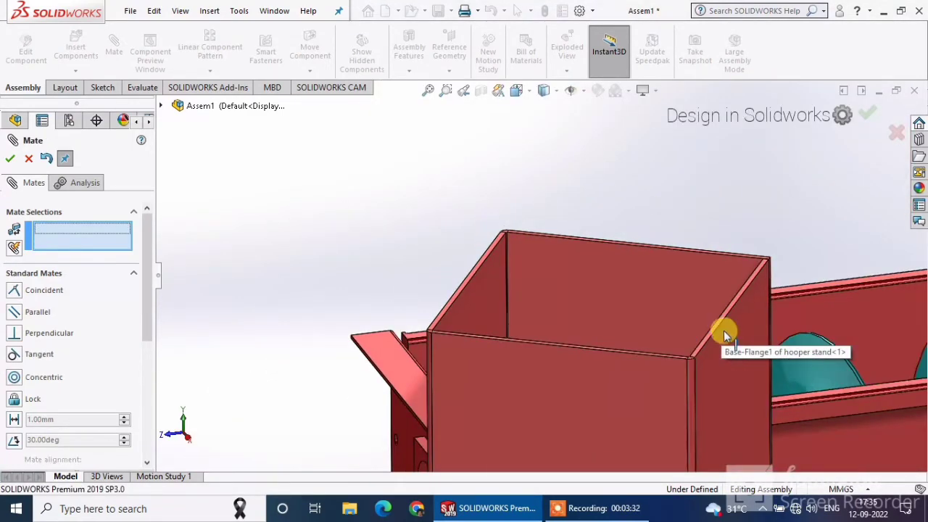
scroll(610, 403, up, 2)
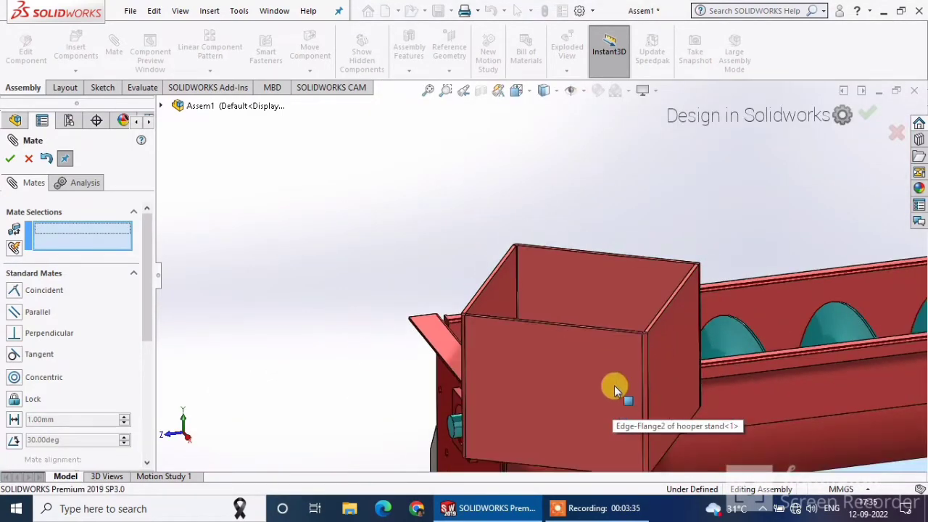
click(614, 385)
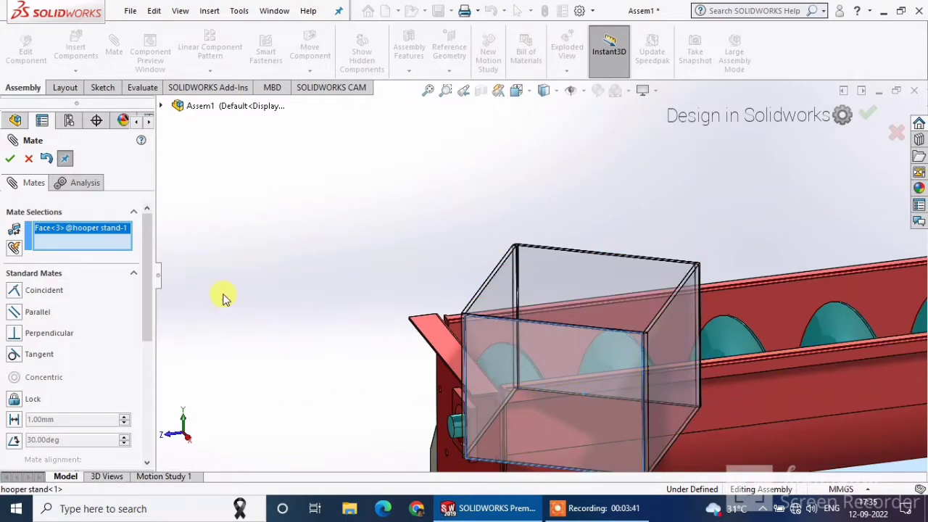
click(64, 276)
click(63, 297)
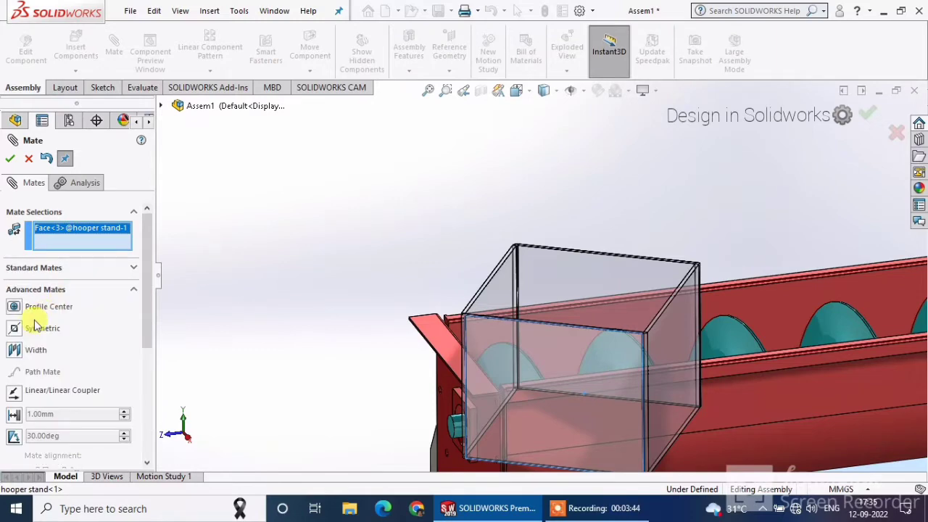
click(14, 350)
middle_drag(387, 294, 237, 370)
click(237, 370)
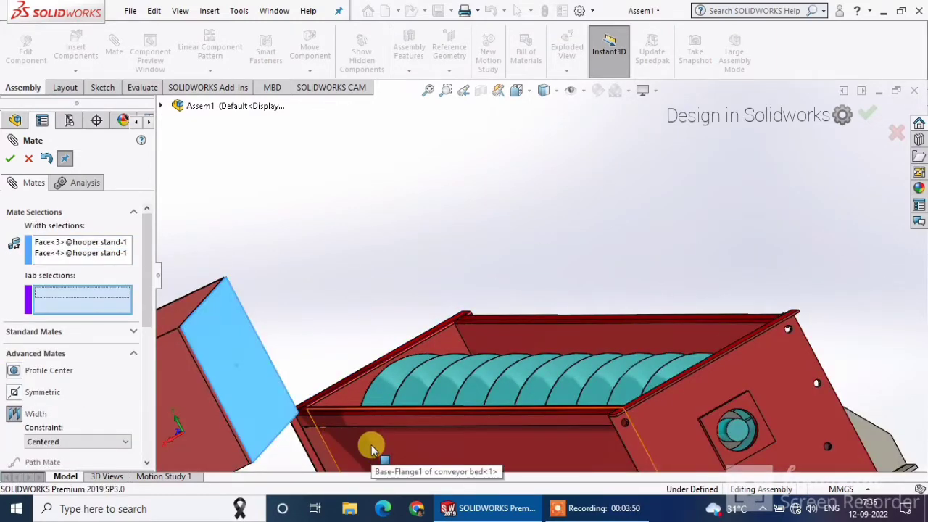
click(371, 450)
middle_drag(650, 222, 565, 253)
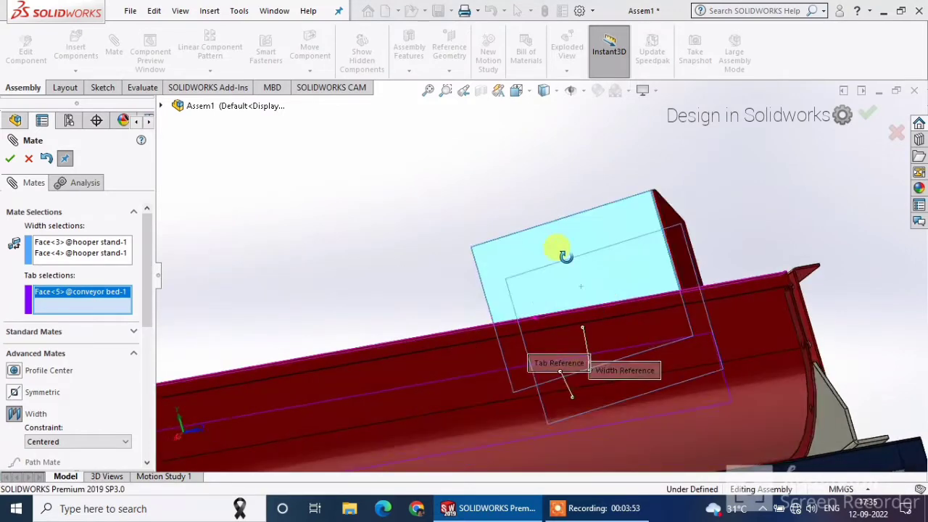
click(770, 323)
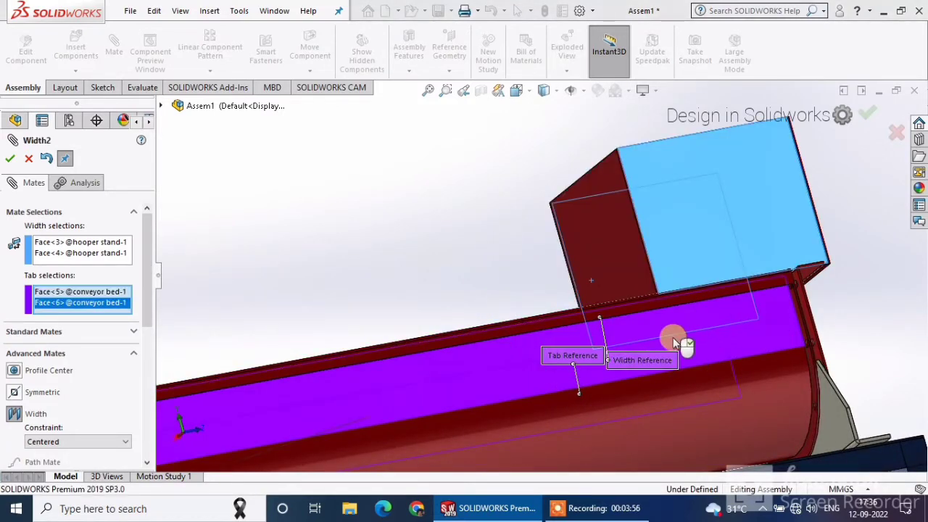
click(10, 158)
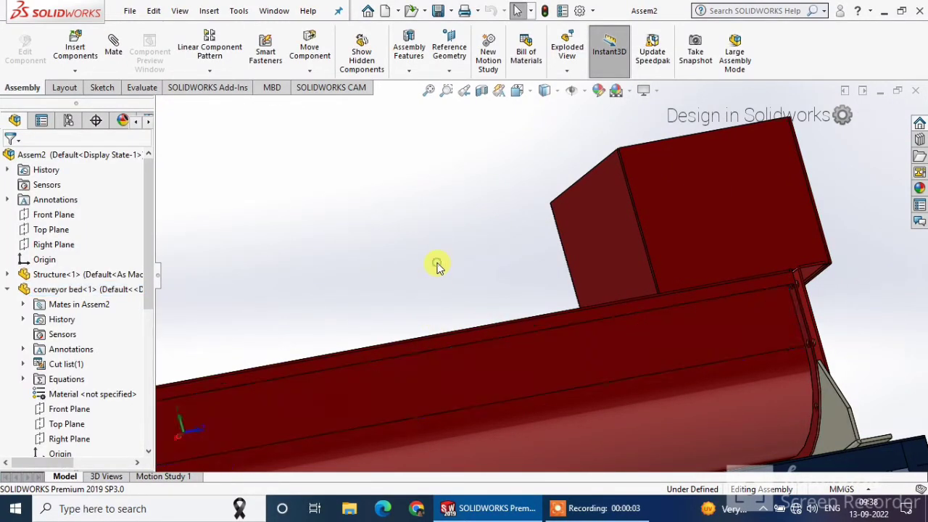
Add a coincident mate between the hooper stand's end face and the flange plate's face, then finish mating
scroll(437, 267, up, 3)
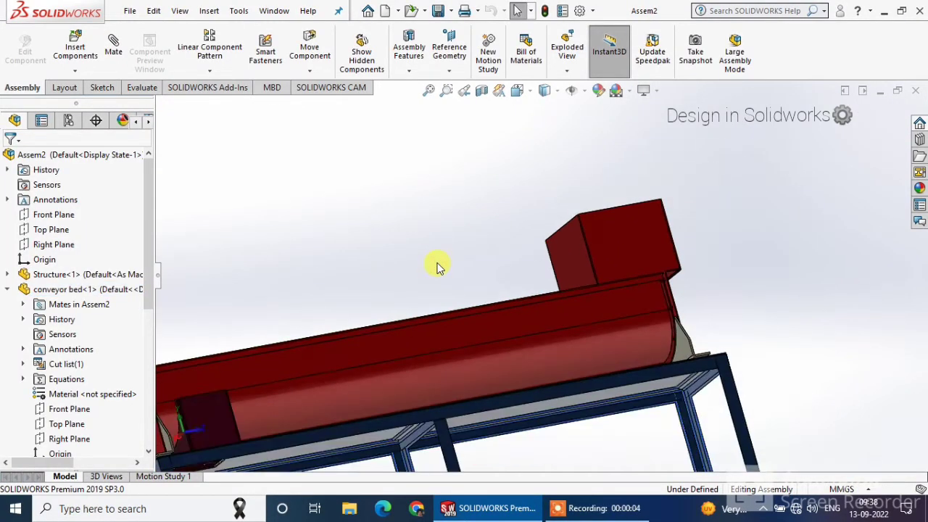
scroll(437, 267, up, 2)
middle_drag(435, 263, 589, 347)
scroll(358, 292, down, 5)
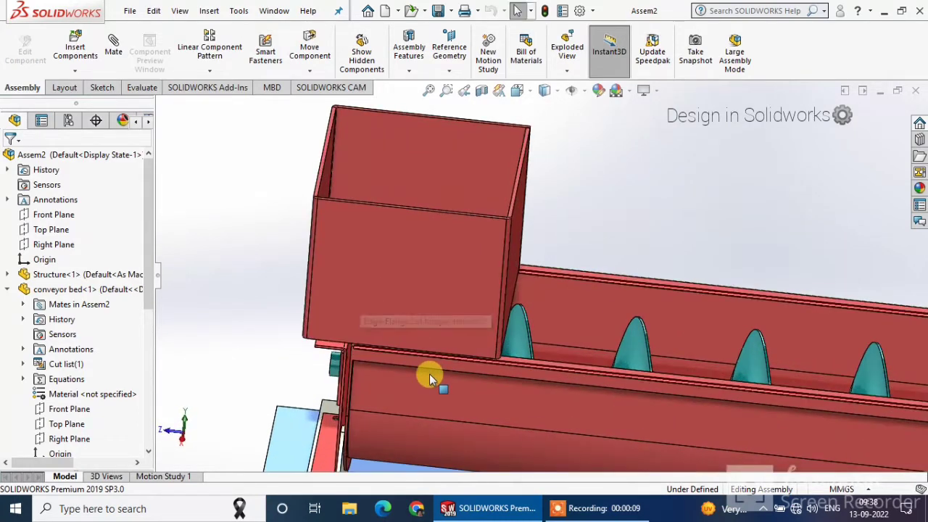
middle_drag(406, 387, 456, 425)
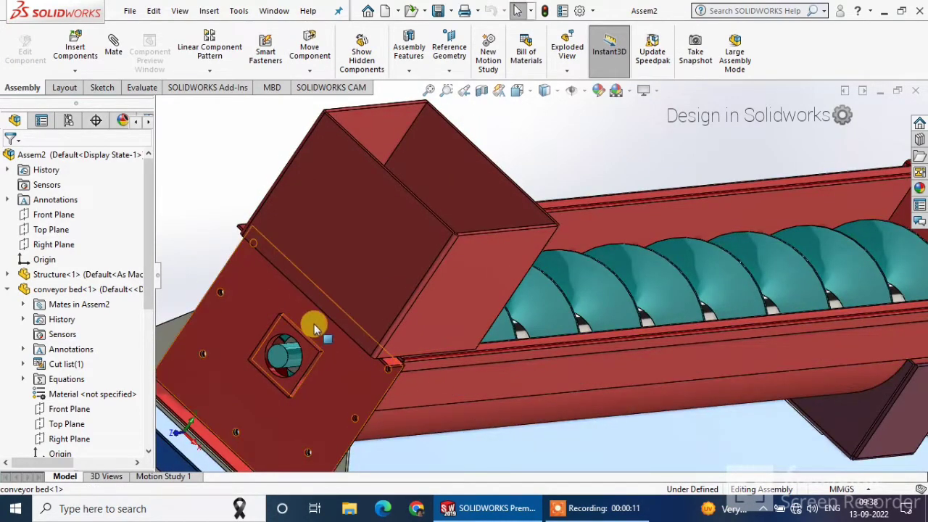
click(361, 252)
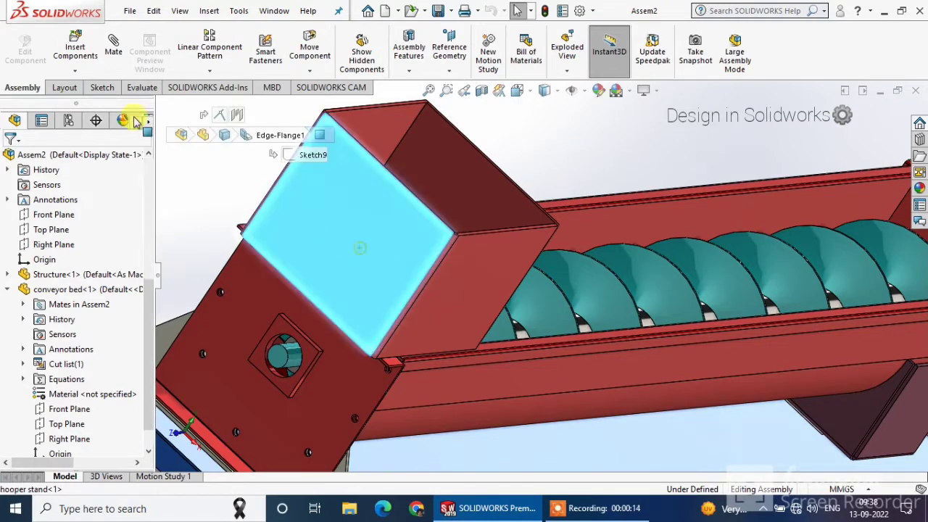
click(244, 288)
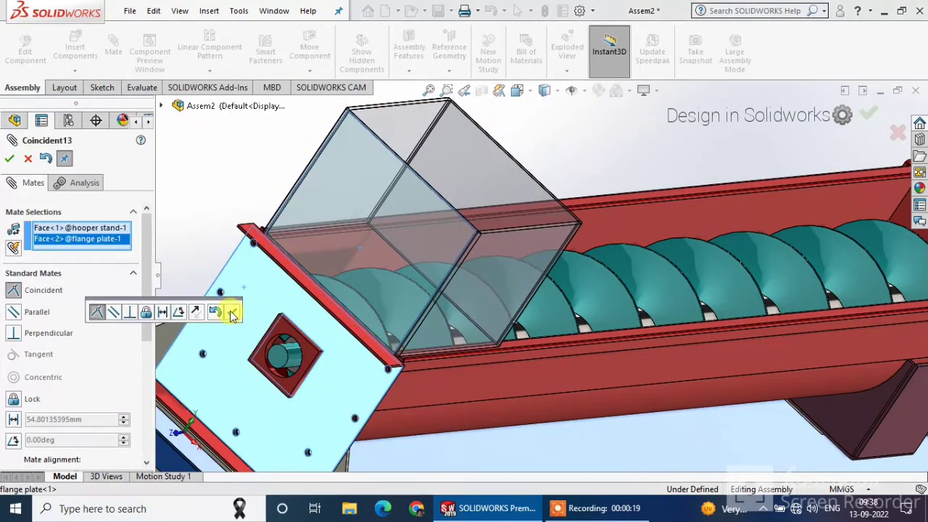
click(232, 313)
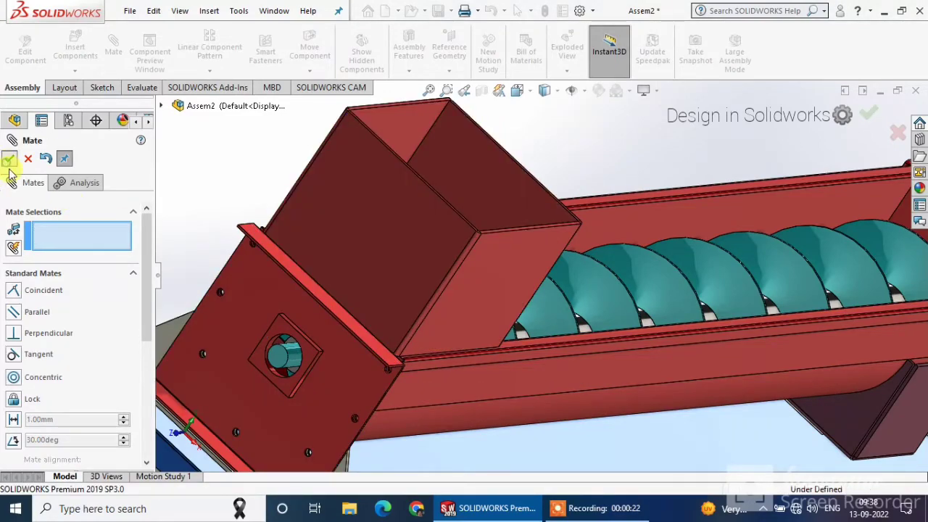
click(9, 159)
Load the hooper tank part from the Screw feeder folder as a new component to insert
scroll(387, 325, up, 5)
middle_drag(486, 341, 403, 245)
middle_drag(604, 348, 517, 296)
scroll(477, 320, down, 5)
scroll(478, 320, up, 5)
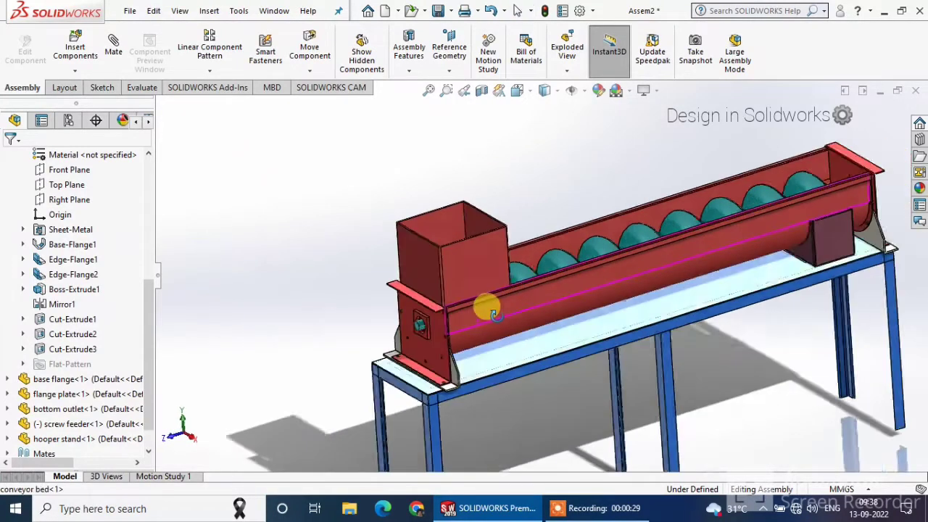
scroll(428, 326, down, 3)
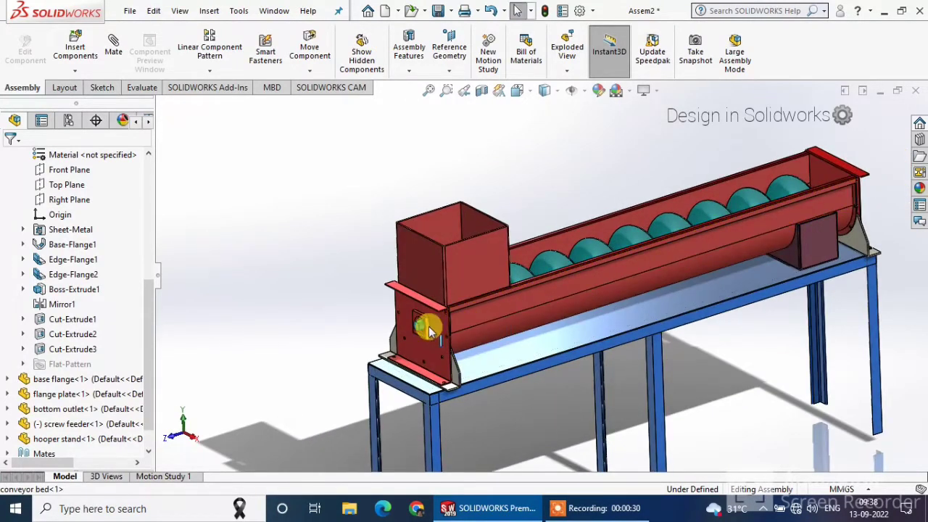
click(76, 51)
click(72, 391)
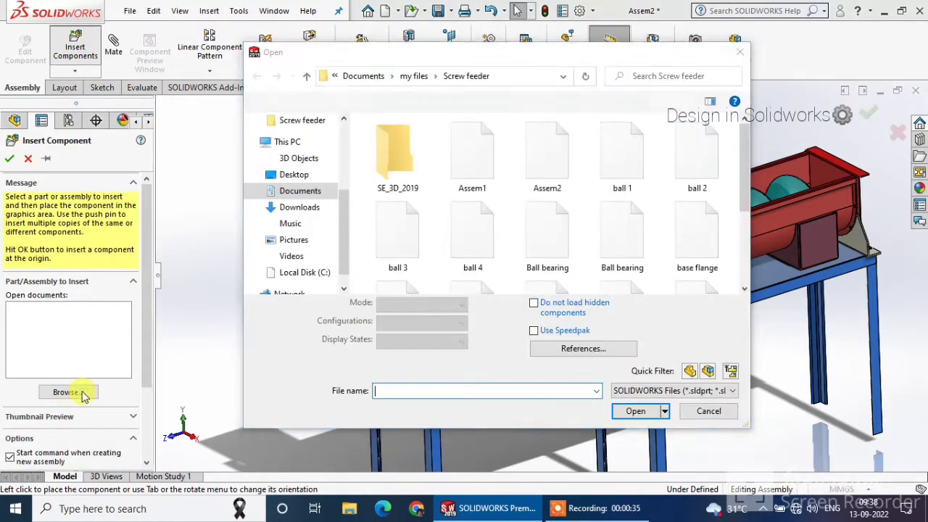
scroll(545, 197, down, 2)
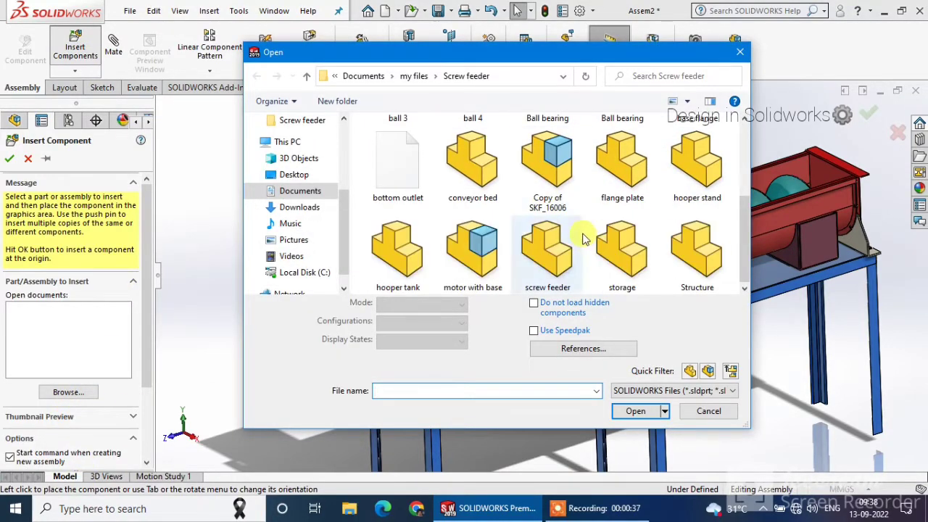
click(416, 259)
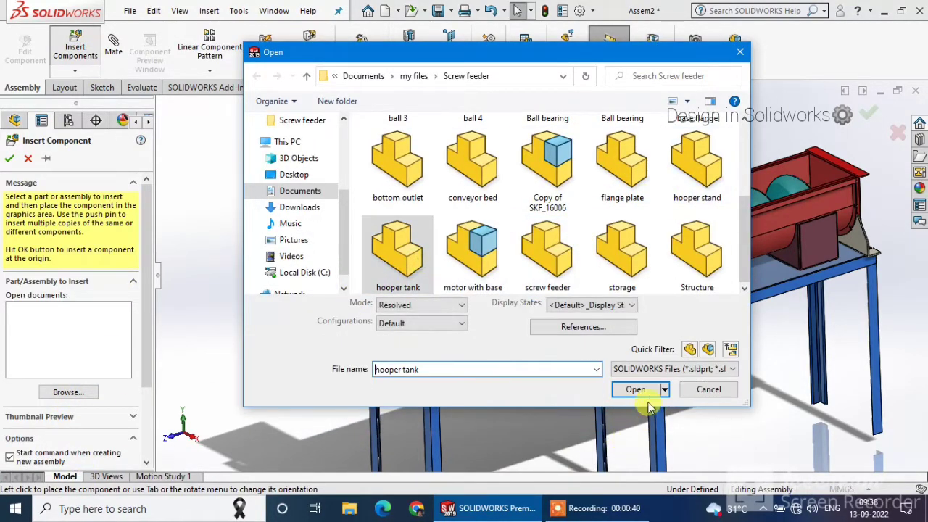
click(637, 391)
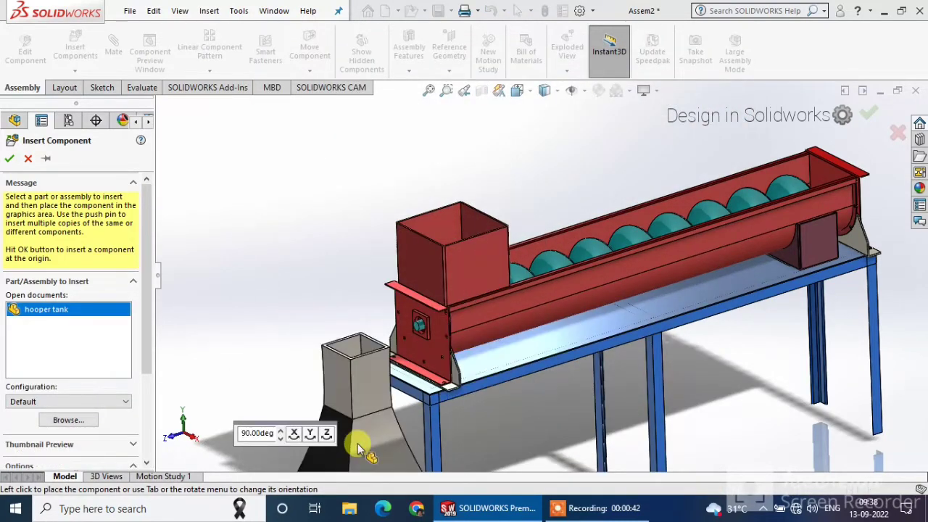
Rotate the hooper tank 90° about Y and twice 90° about X, then place it and raise it clear above the hooper stand
click(312, 434)
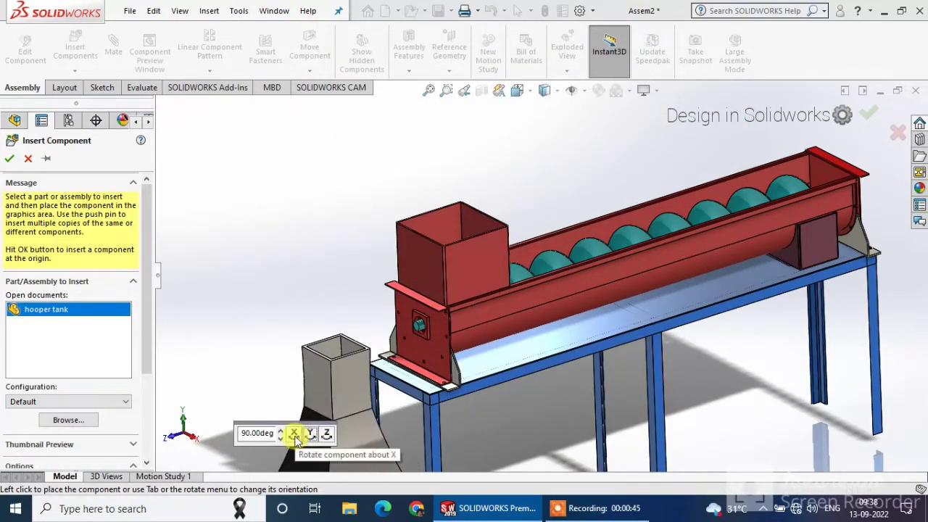
click(294, 434)
click(294, 434)
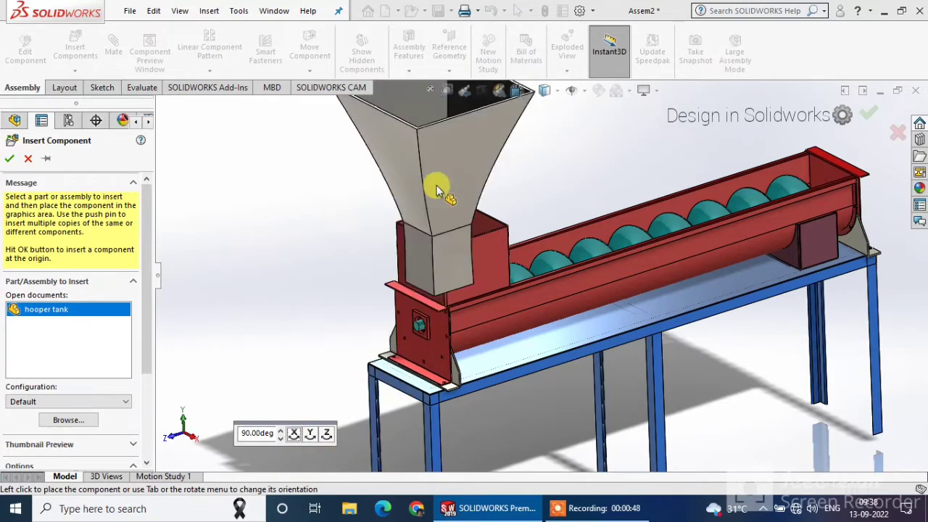
click(449, 193)
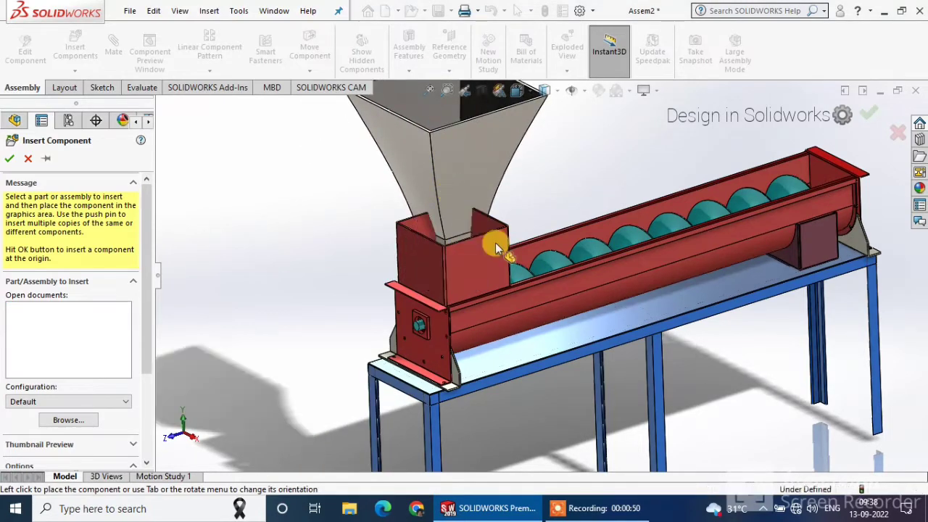
scroll(384, 272, up, 2)
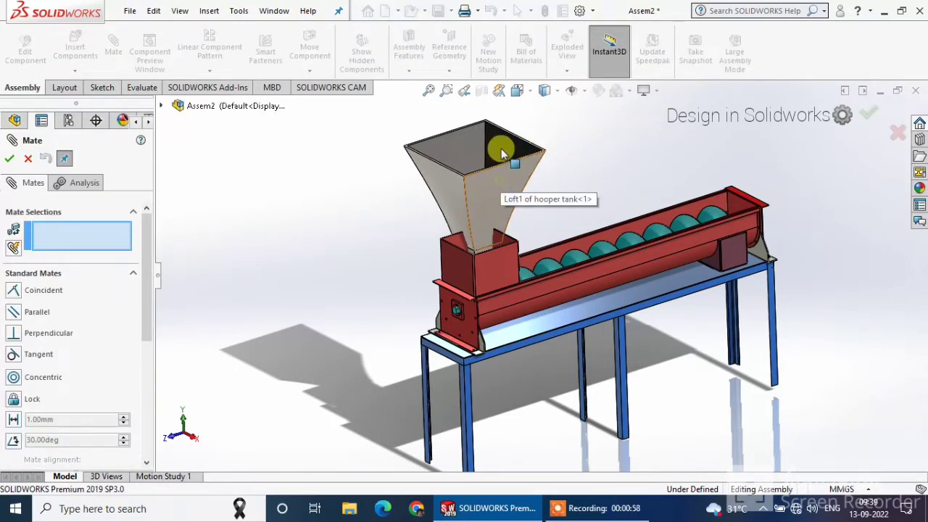
drag(510, 158, 507, 124)
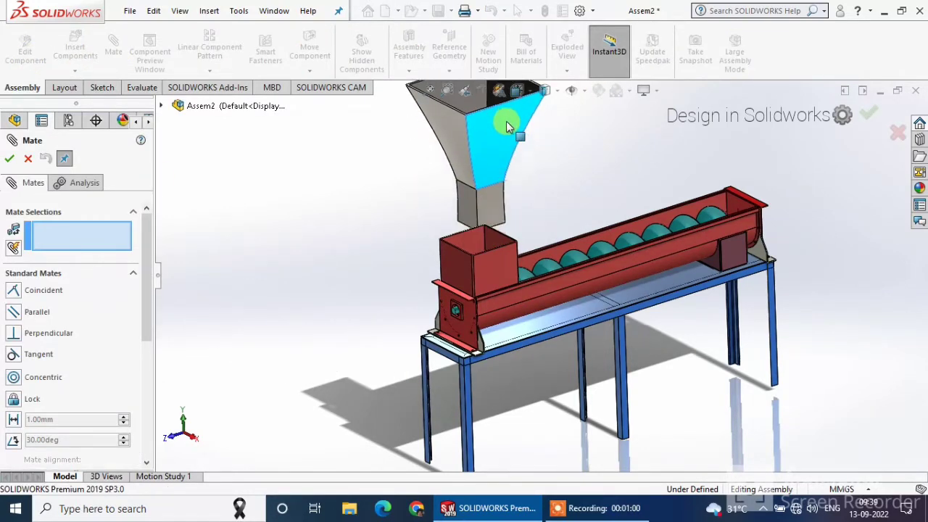
Set up a Symmetric mate using the hooper tank's Right Plane as the symmetry plane, with the stray tank face selection deleted
click(473, 206)
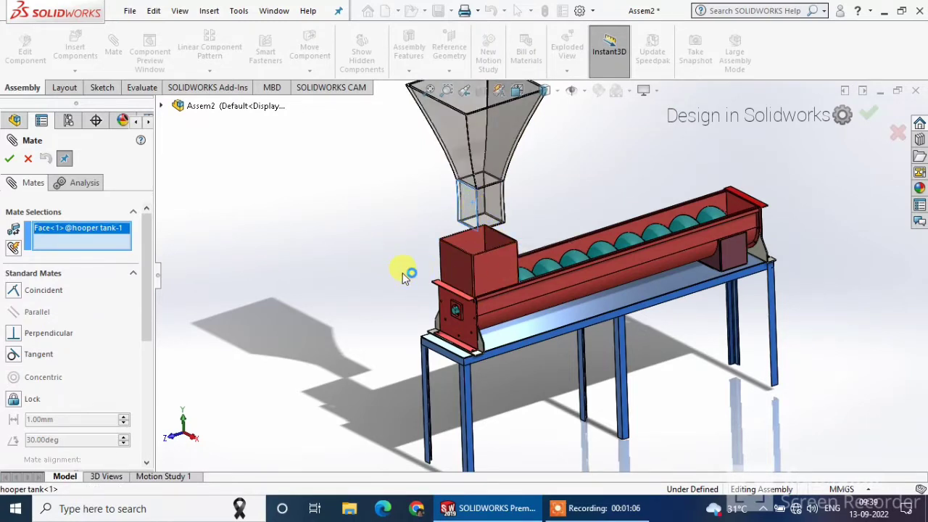
click(42, 273)
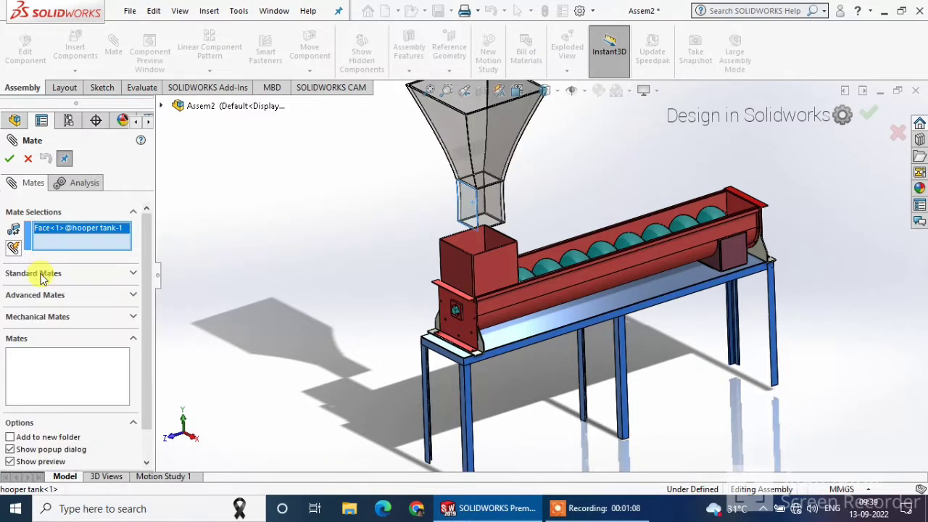
click(42, 294)
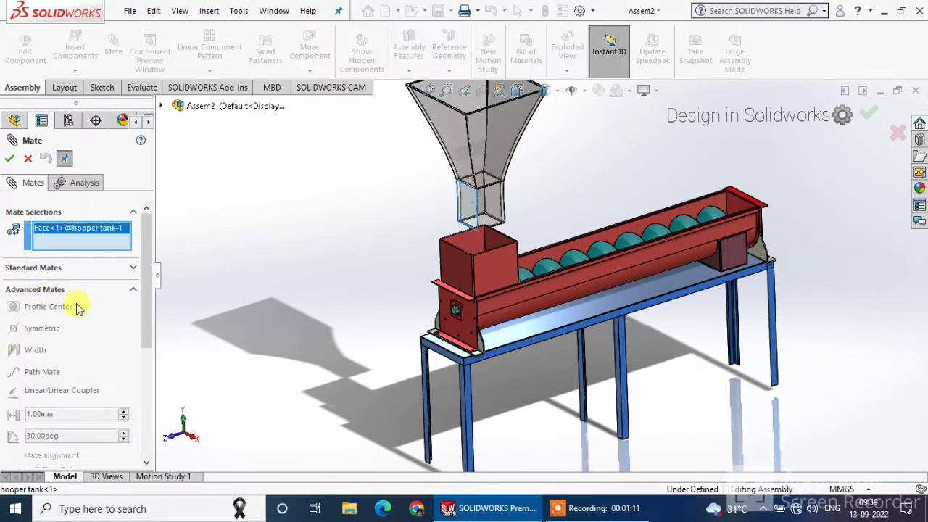
right_click(64, 236)
click(95, 257)
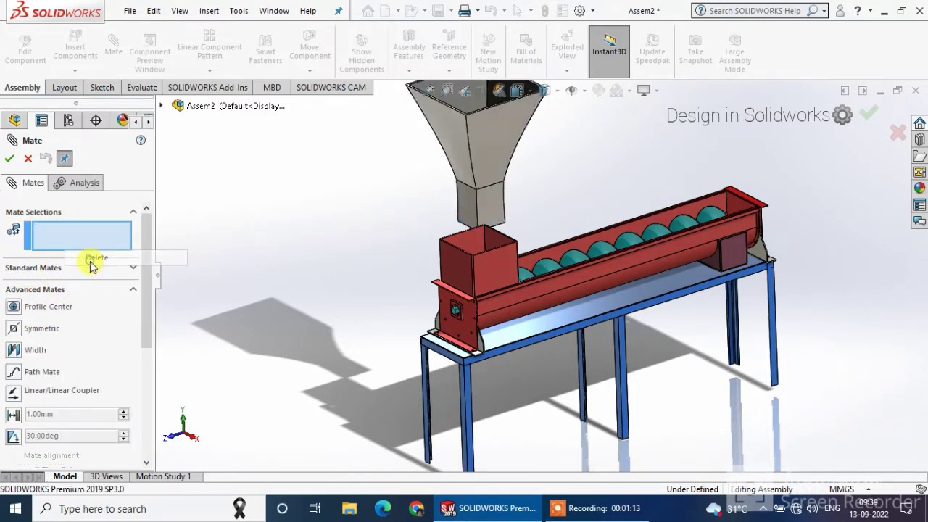
click(15, 328)
click(162, 106)
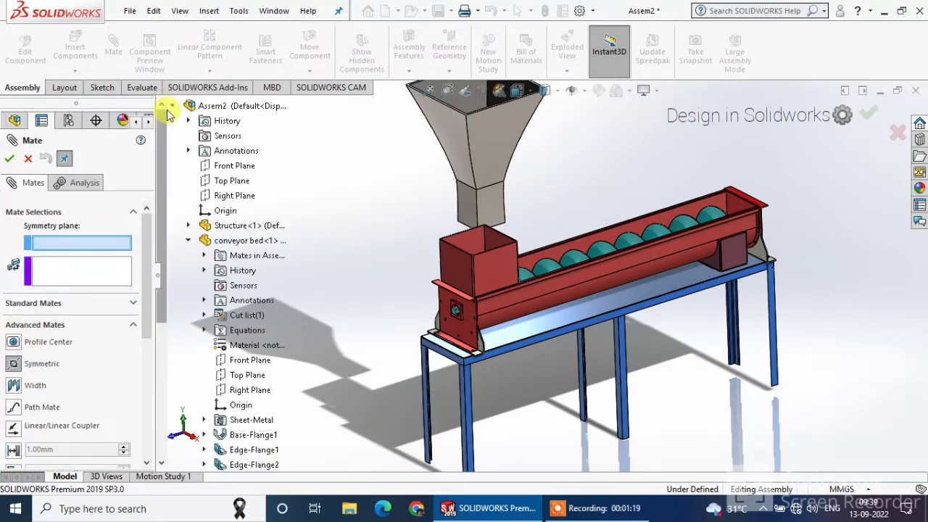
click(190, 241)
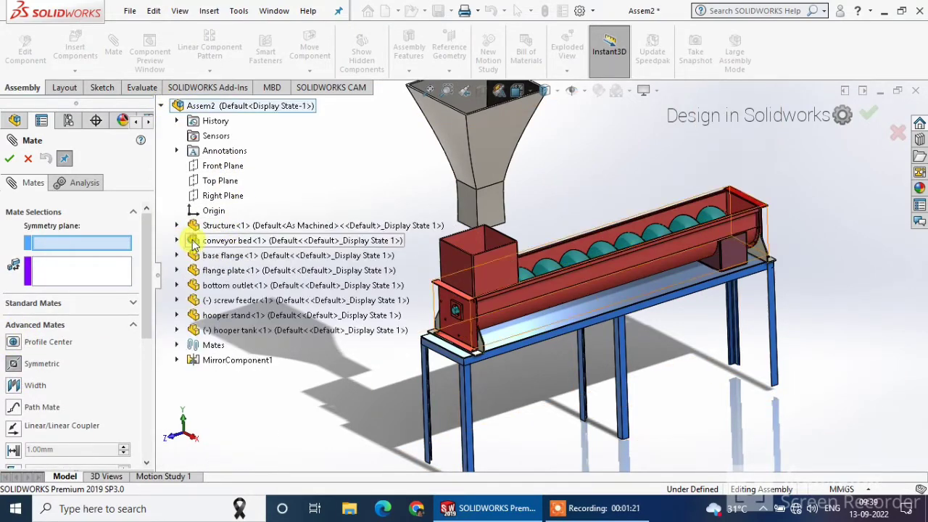
click(178, 329)
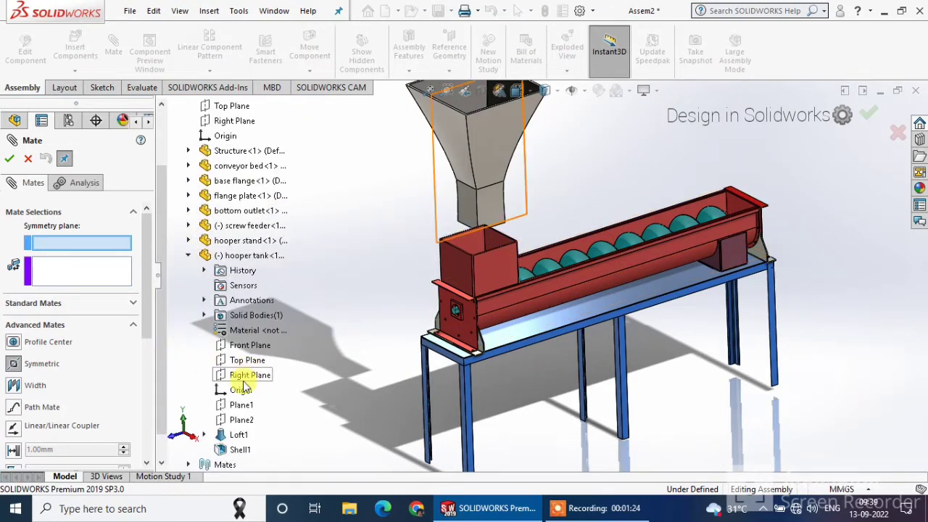
click(243, 382)
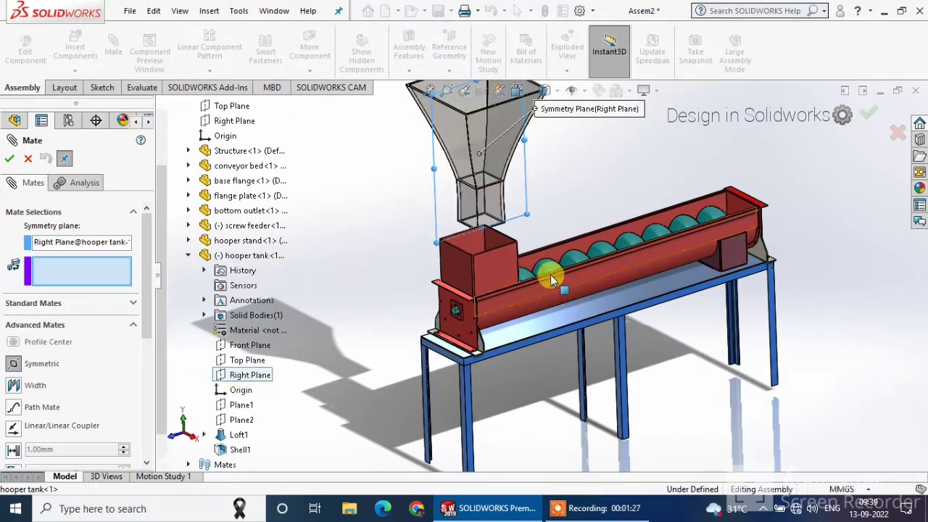
Finish the Symmetric mate centring the hooper tank's Right Plane between the hooper stand's two opposite long-side faces
click(499, 273)
middle_drag(403, 241, 423, 266)
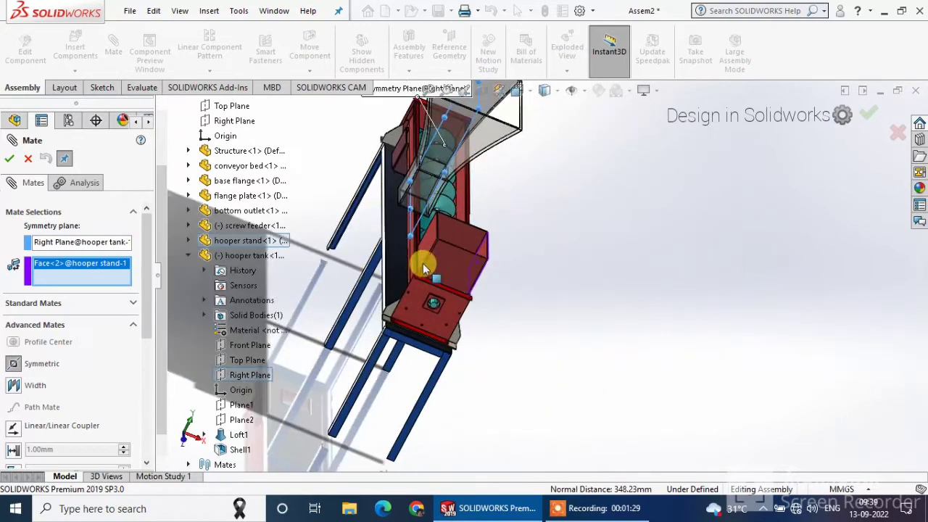
click(421, 252)
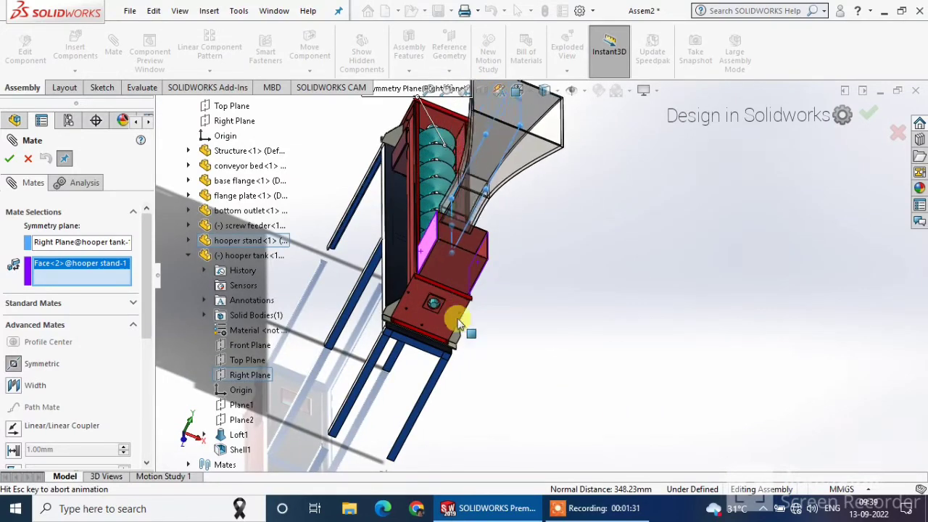
click(11, 161)
Add a Symmetric mate with the hooper tank's Front Plane centred between the hooper stand's two end faces, then finish mating
click(162, 105)
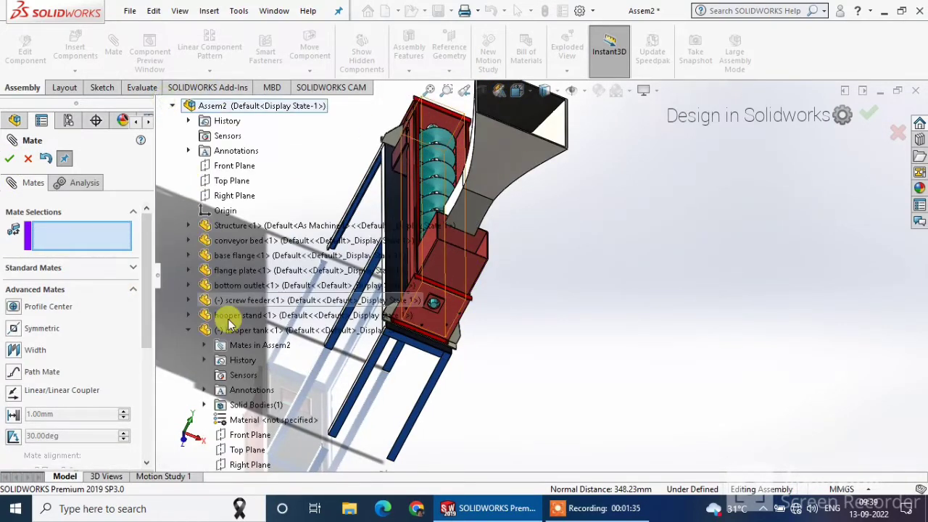
click(246, 435)
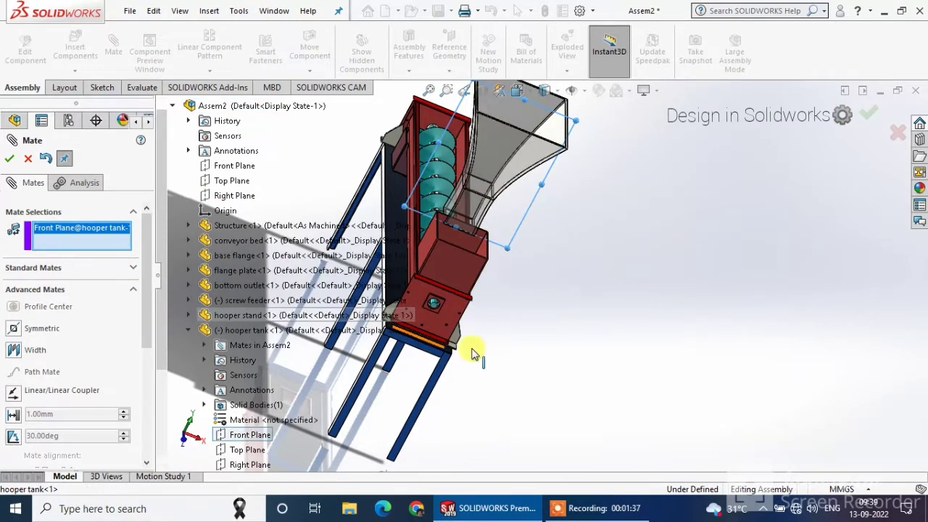
click(461, 274)
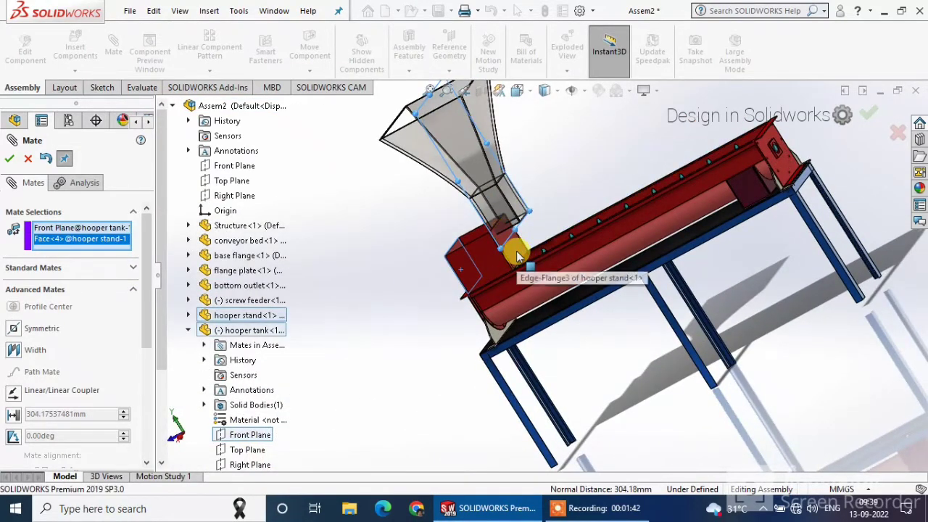
click(14, 330)
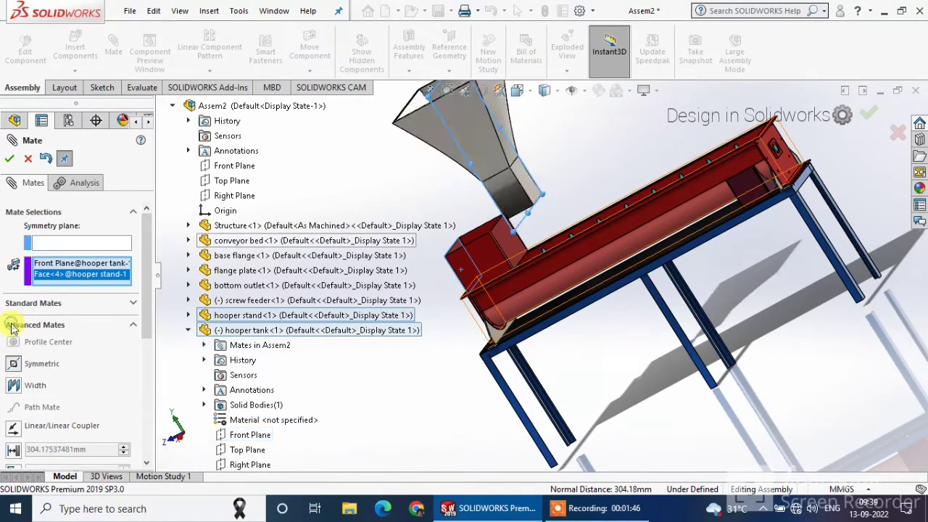
click(515, 248)
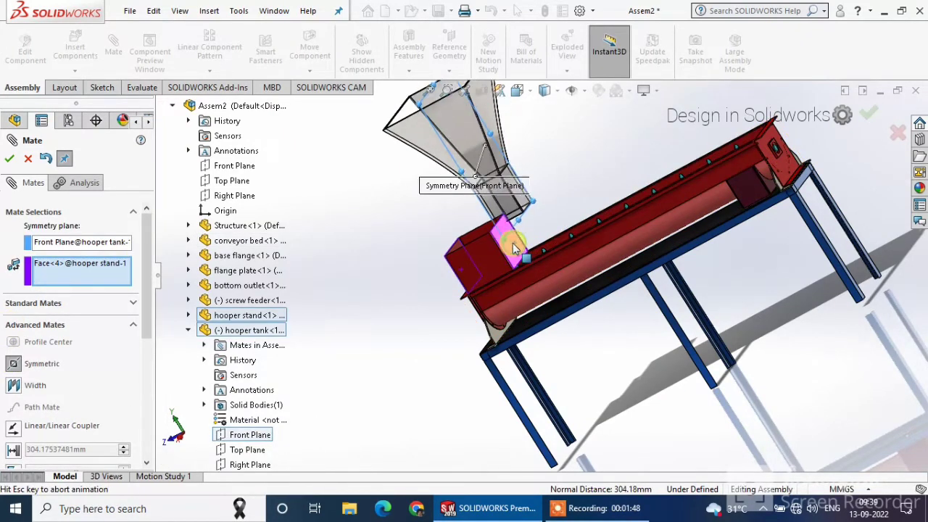
click(14, 158)
scroll(359, 313, up, 3)
middle_drag(358, 312, 436, 327)
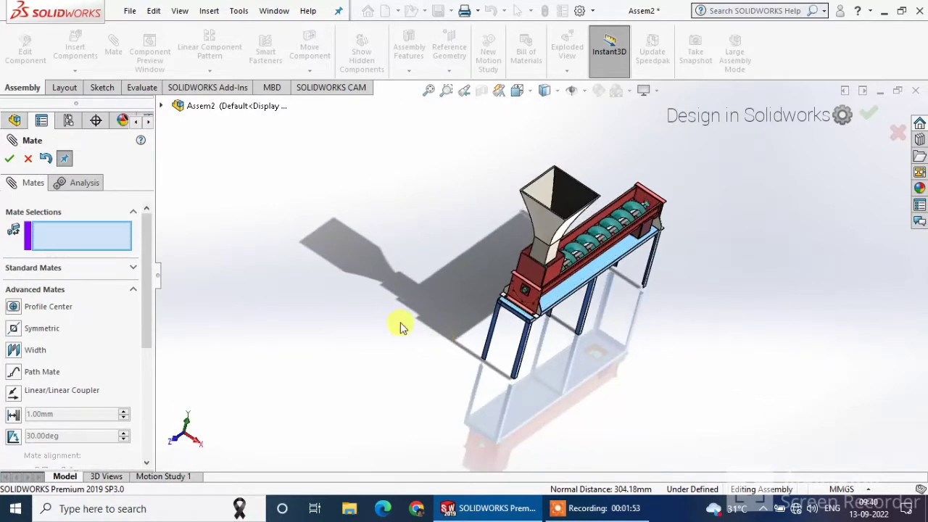
click(9, 158)
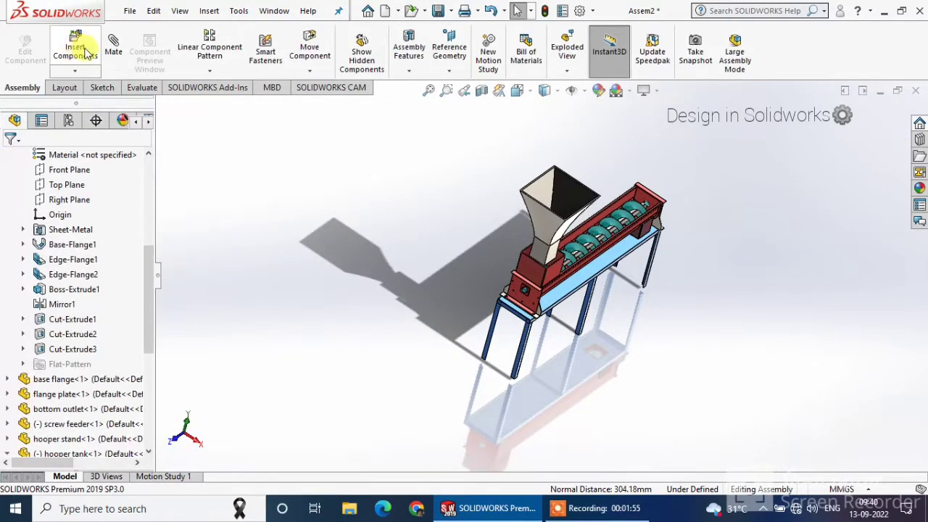
Add a coincident mate between the hooper tank's lower neck edge and the hooper stand's top rim face, then finish mating
scroll(535, 258, down, 6)
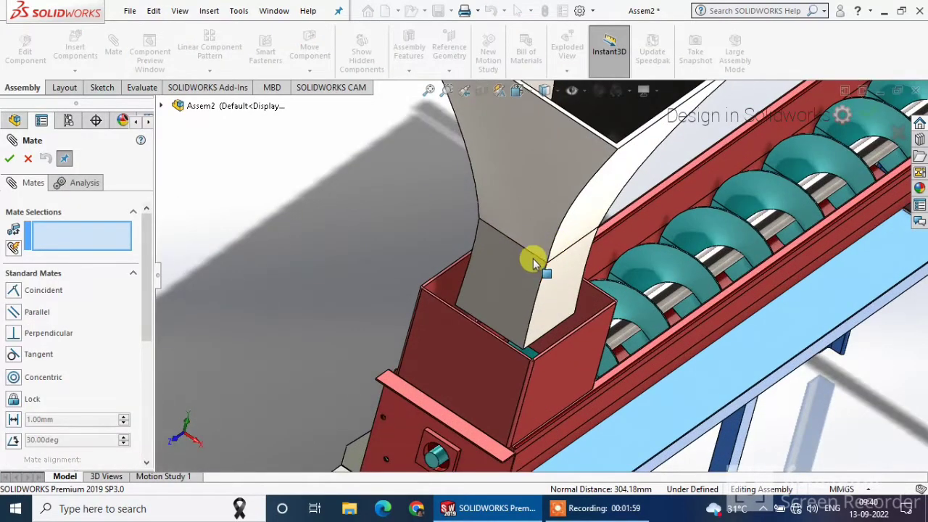
click(534, 257)
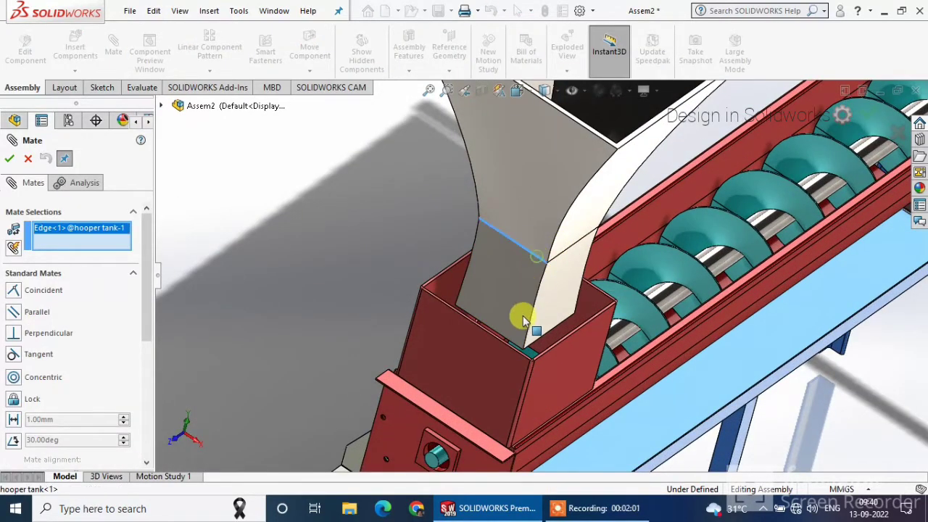
scroll(534, 352, down, 5)
scroll(524, 338, down, 2)
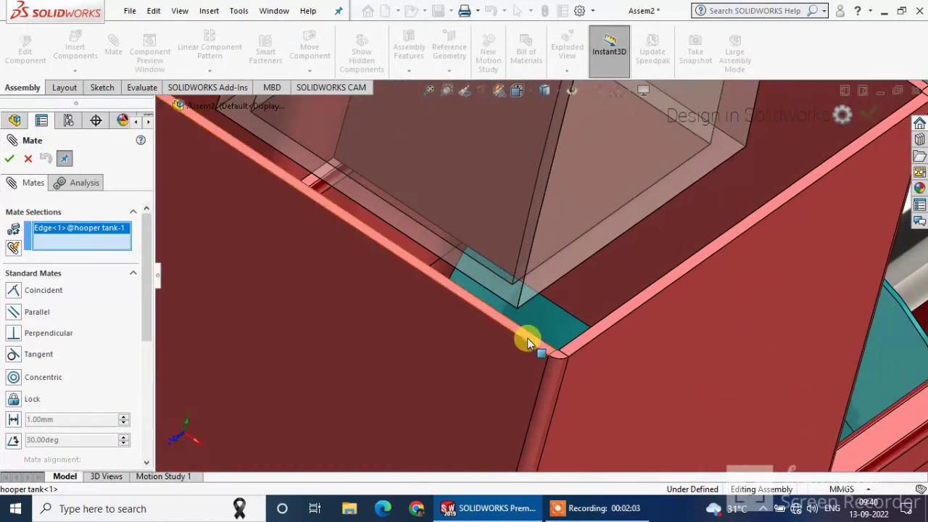
click(527, 344)
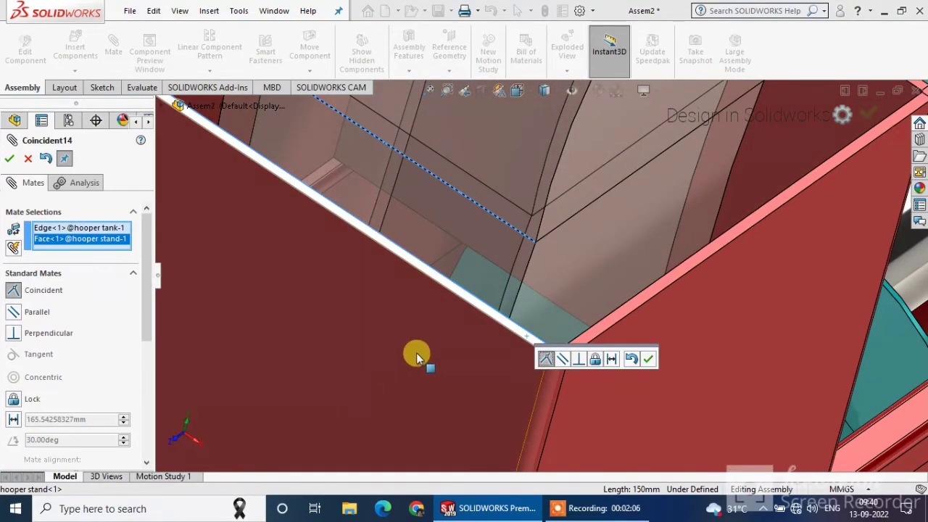
scroll(417, 355, up, 8)
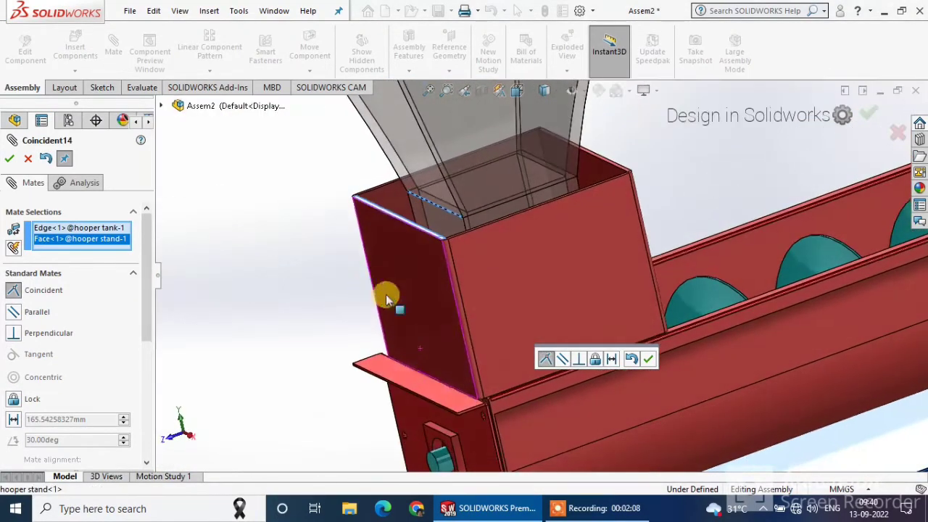
click(648, 360)
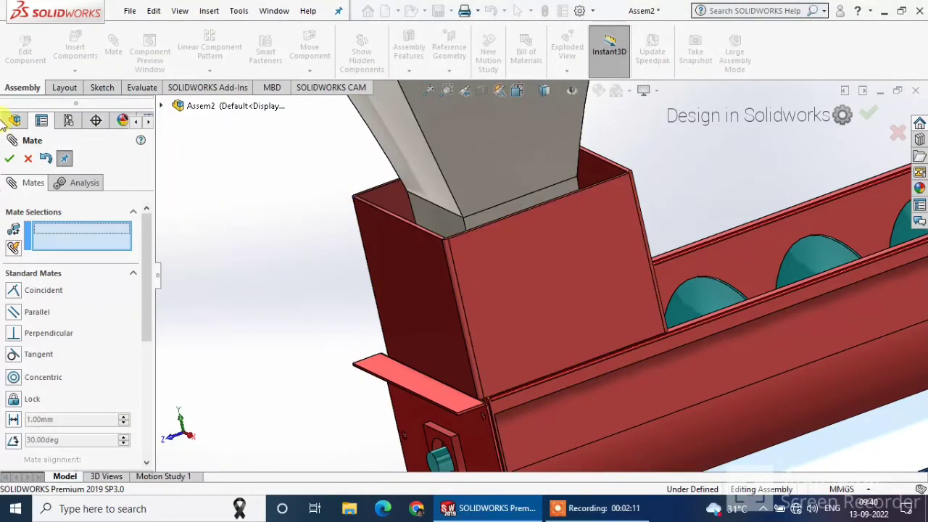
key(Escape)
Examine the assembled feeder and check the diameter of the screw shaft's end at the end plate opening
scroll(237, 242, up, 10)
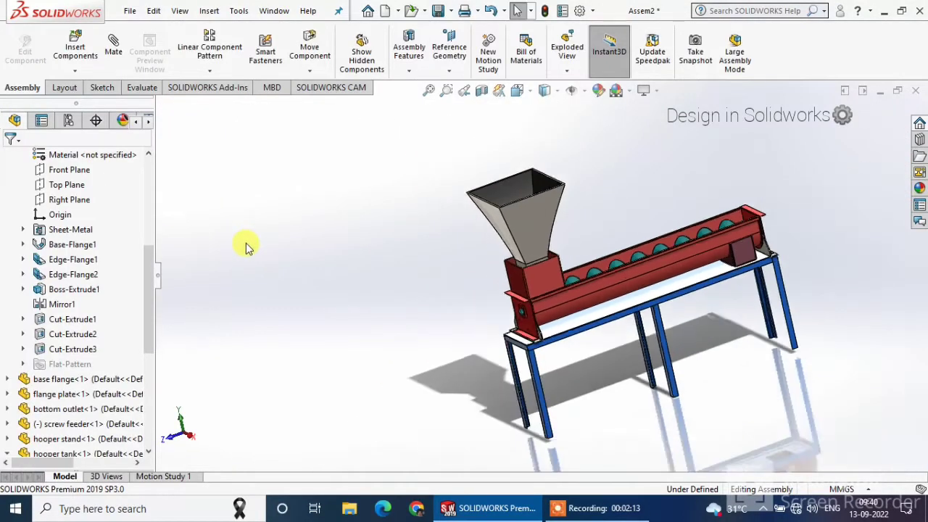
middle_drag(379, 349, 442, 358)
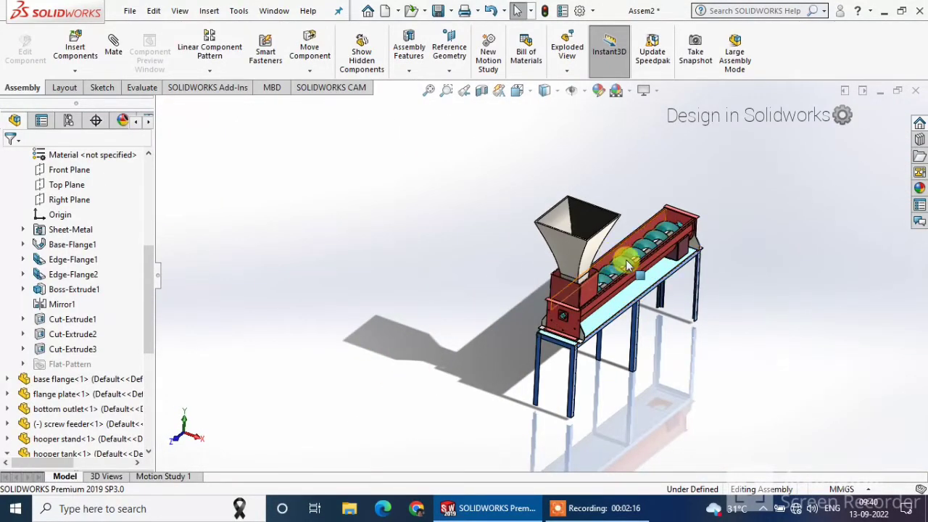
scroll(627, 265, down, 6)
scroll(466, 362, up, 2)
scroll(384, 424, down, 4)
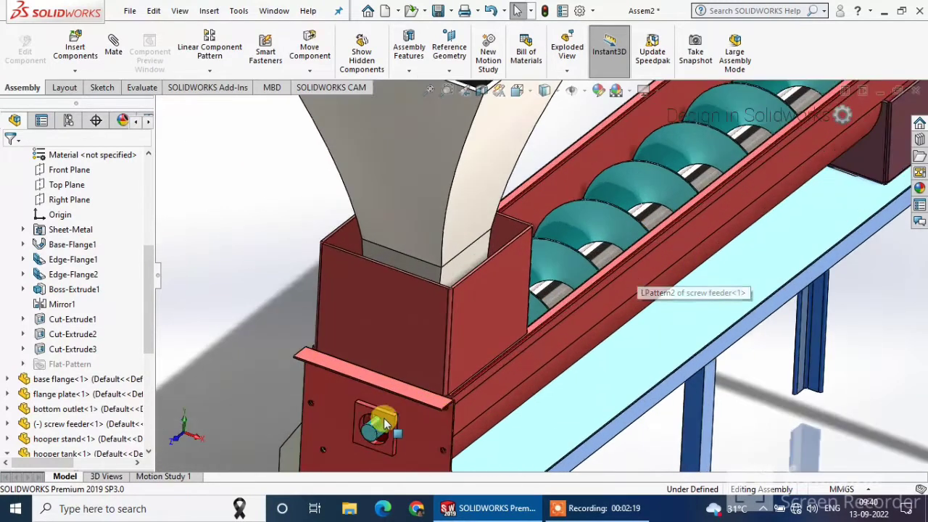
scroll(384, 424, down, 2)
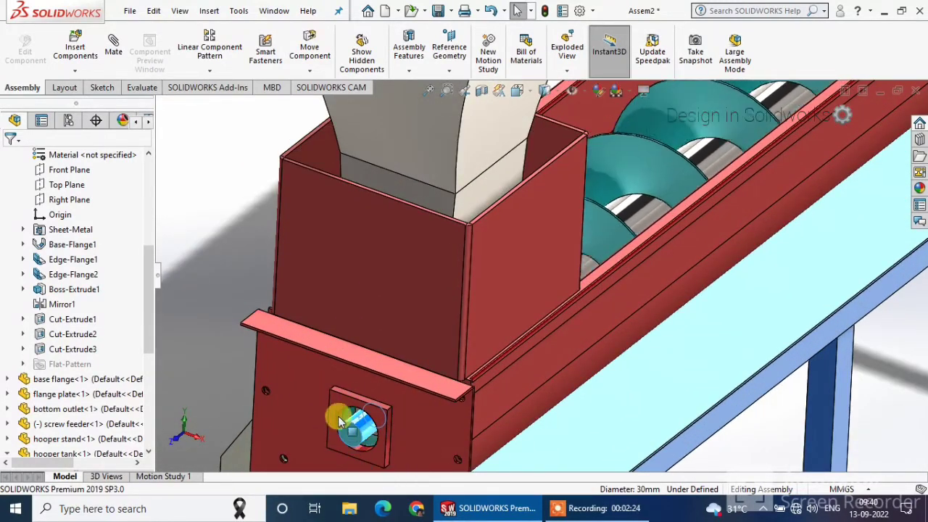
click(455, 410)
scroll(604, 367, up, 5)
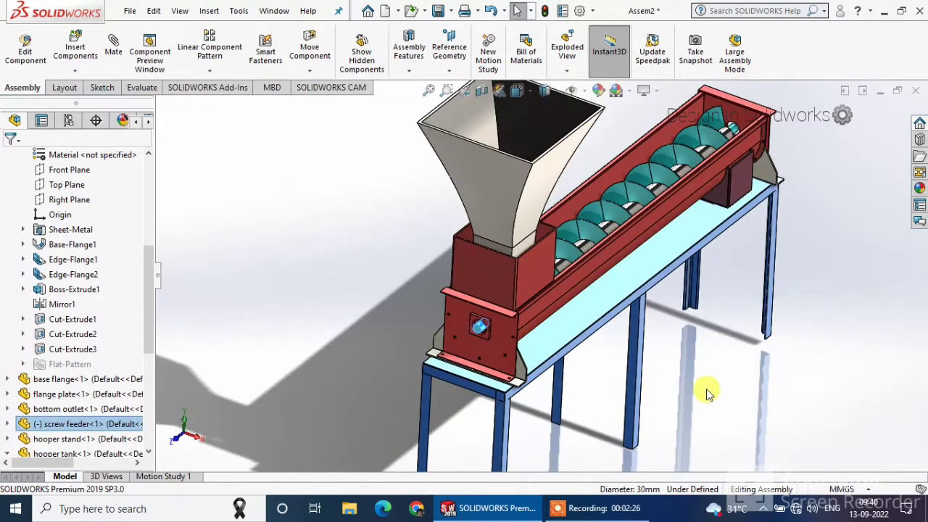
click(725, 368)
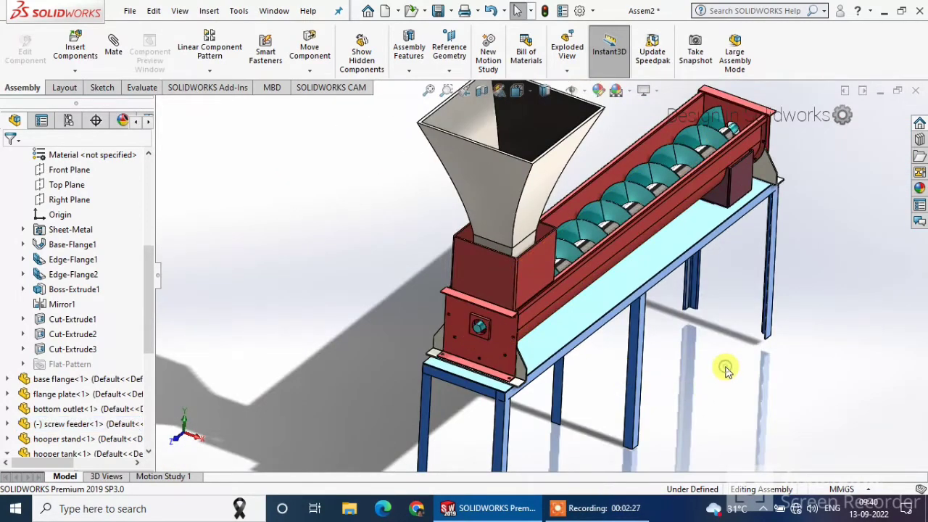
Insert the Ball bearing assembly from the Screw feeder folder, rotated 90° about Y, and place it below the screw shaft's end
click(67, 47)
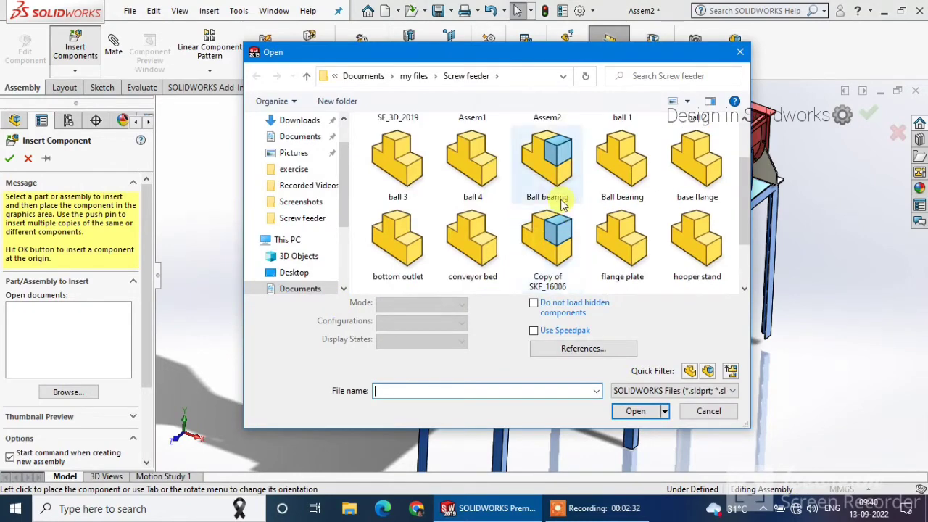
click(551, 167)
click(632, 411)
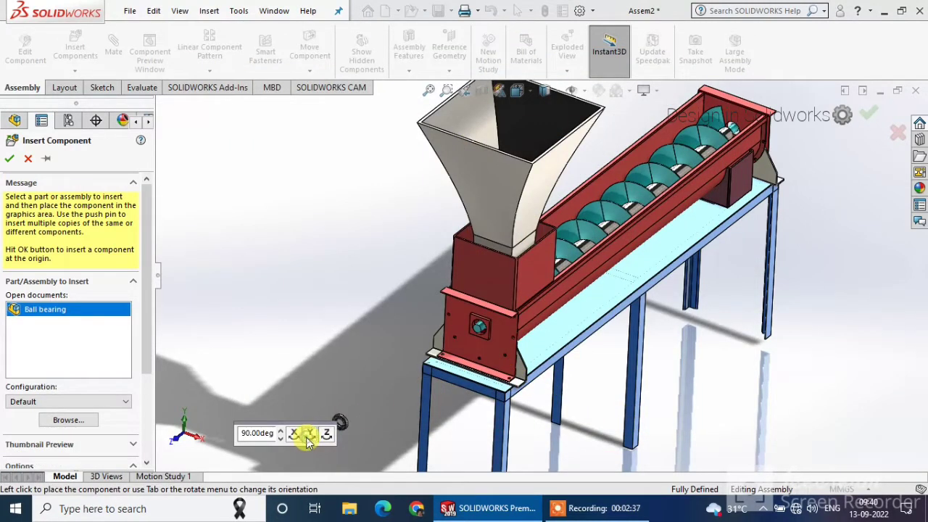
click(463, 361)
scroll(486, 335, down, 2)
scroll(487, 330, down, 5)
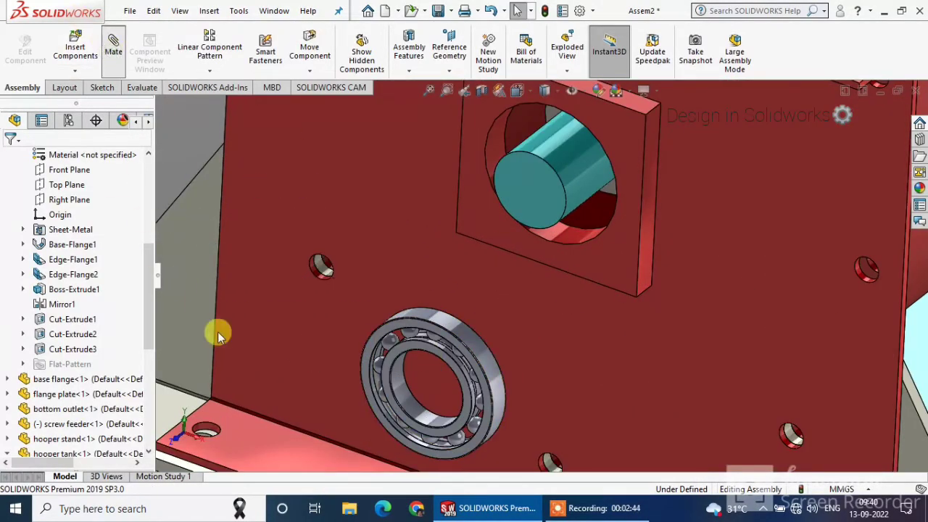
click(404, 387)
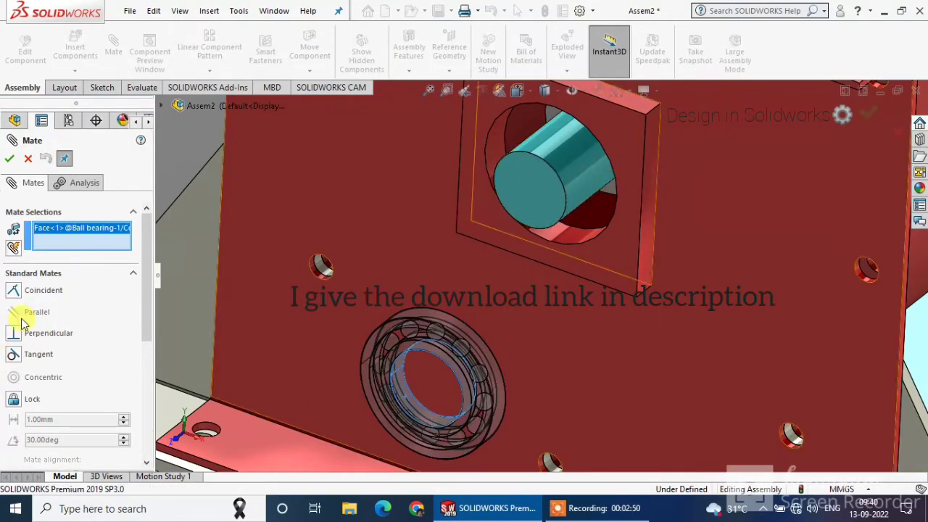
click(583, 178)
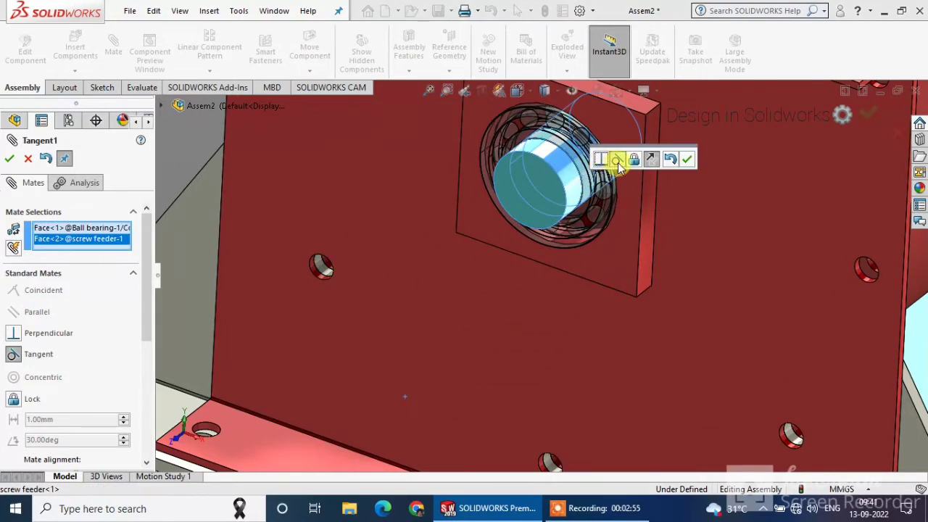
click(27, 159)
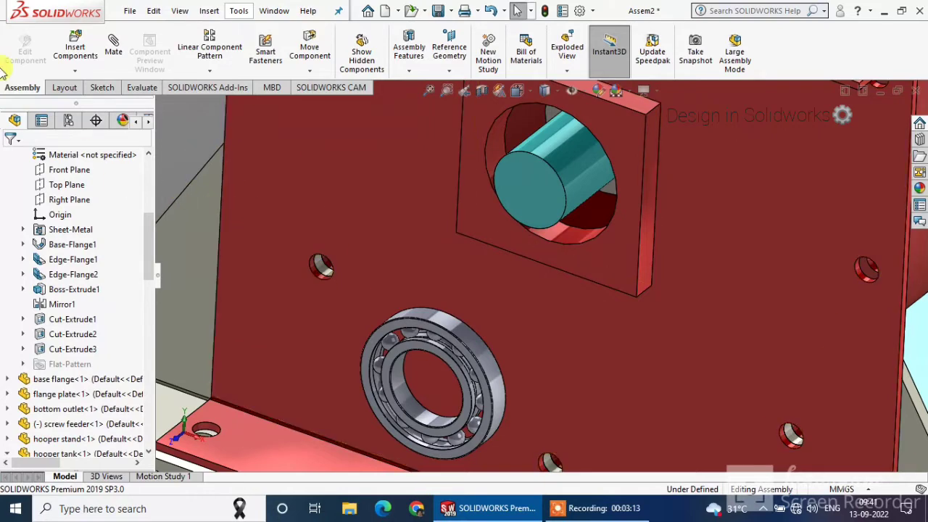
Create a reference axis through the ball bearing's centre from the intersection of its Top Plane and Front Plane
scroll(52, 368, down, 4)
scroll(52, 368, down, 2)
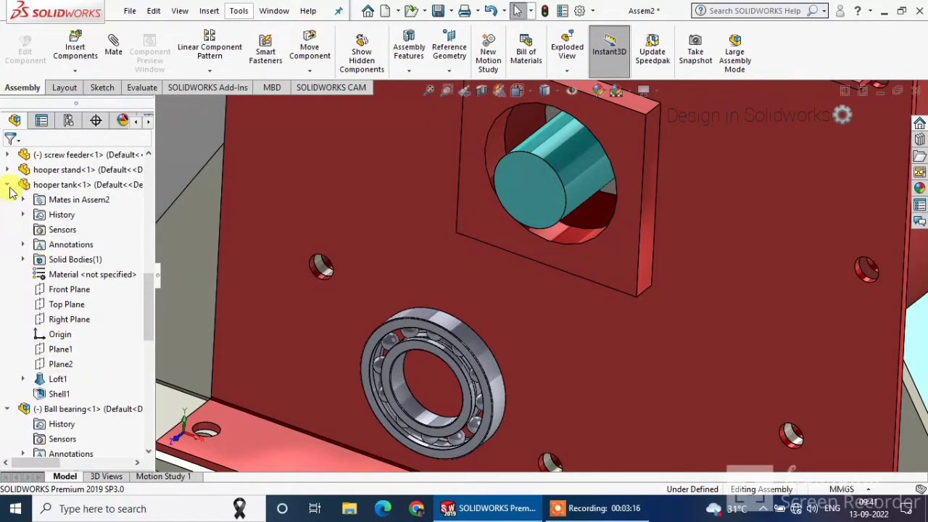
click(8, 186)
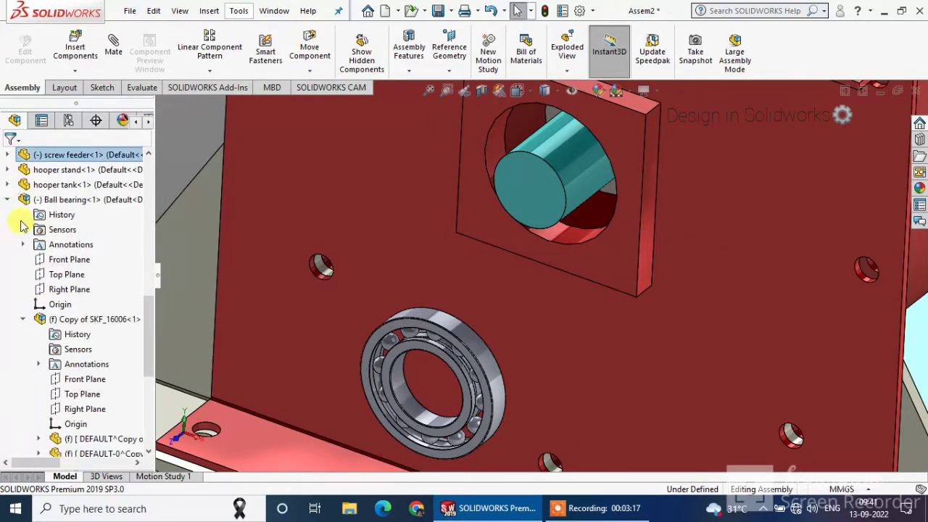
click(451, 70)
click(457, 103)
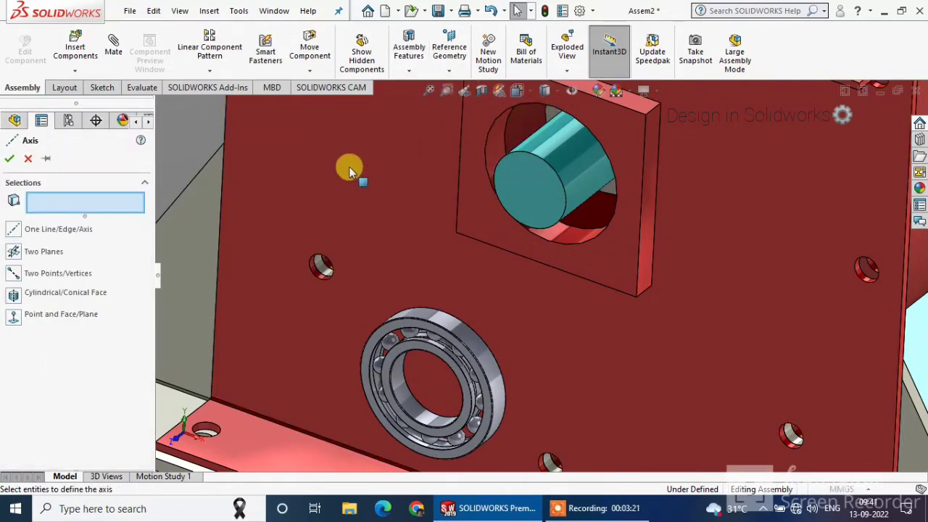
click(14, 251)
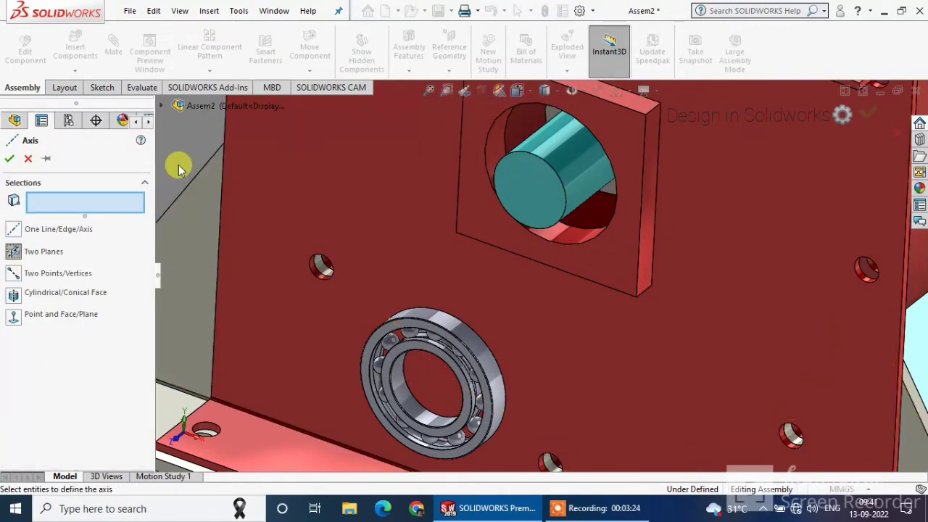
click(169, 109)
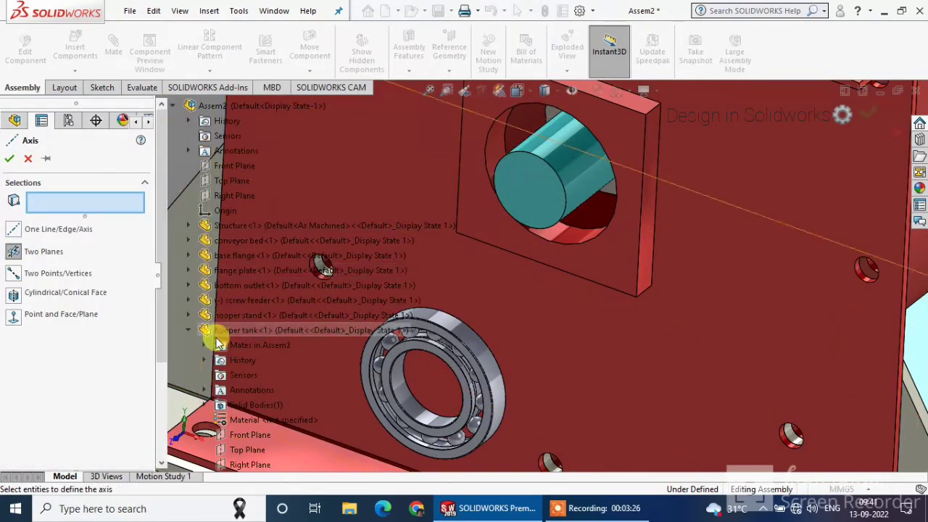
click(188, 331)
click(188, 345)
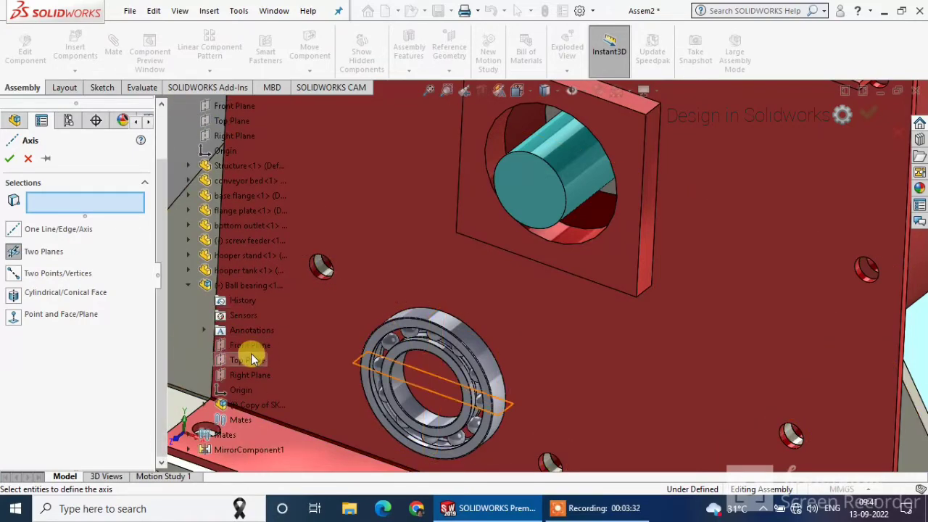
click(251, 355)
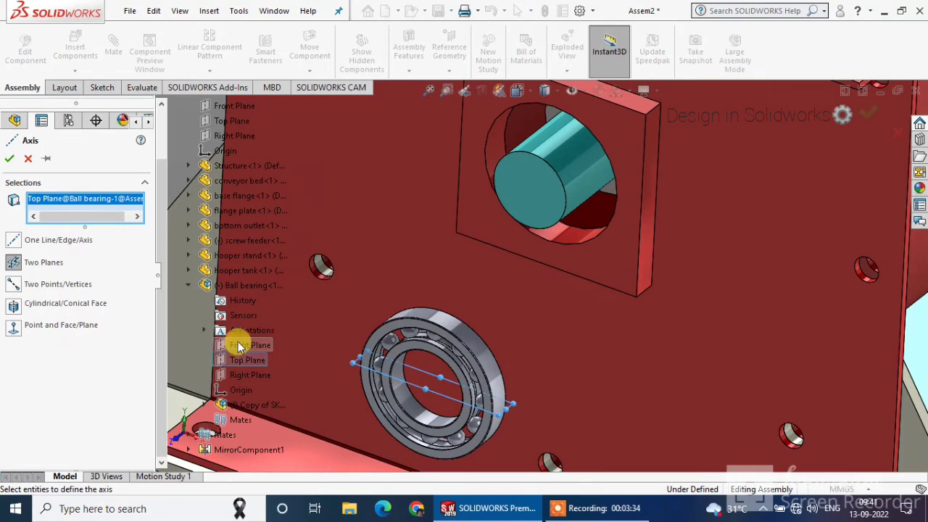
click(252, 345)
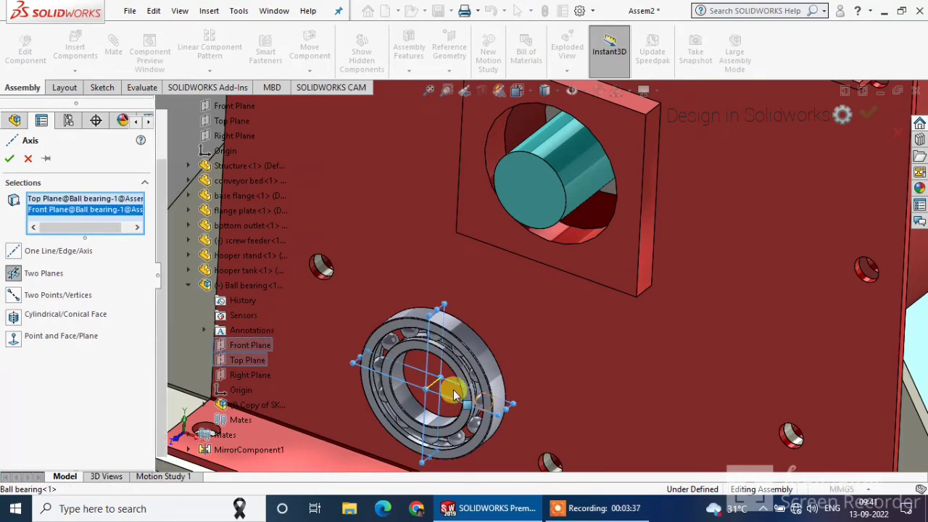
click(10, 158)
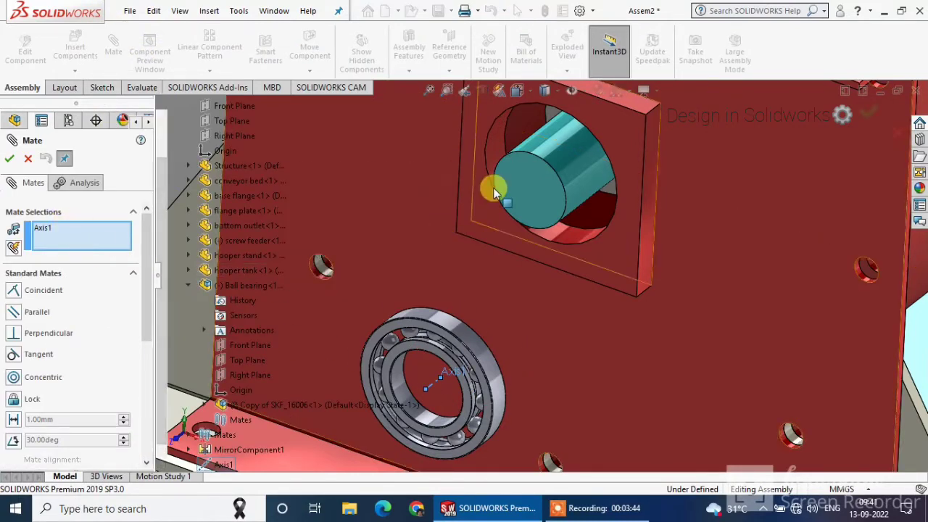
Mate the new axis concentric with the screw shaft and the bearing's outer ring face coincident with the flange plate face, then finish mating
click(584, 165)
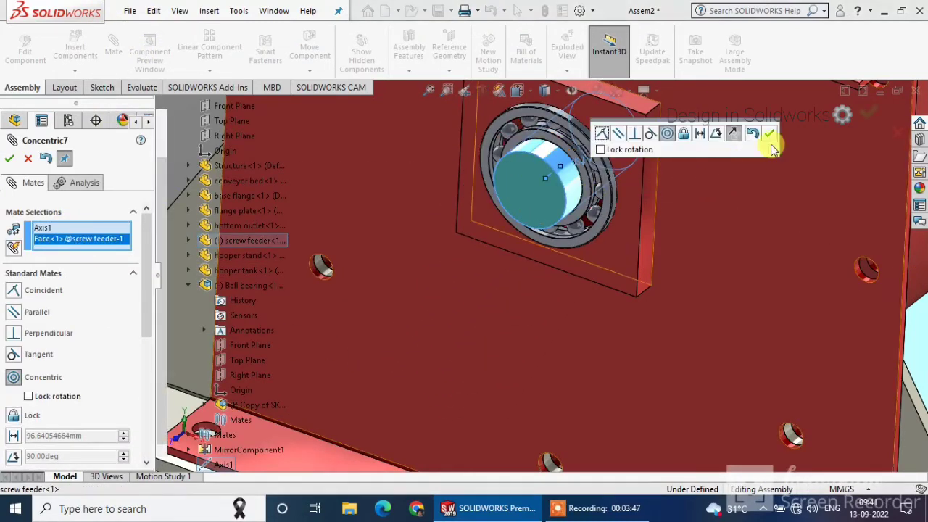
click(769, 138)
scroll(580, 130, down, 3)
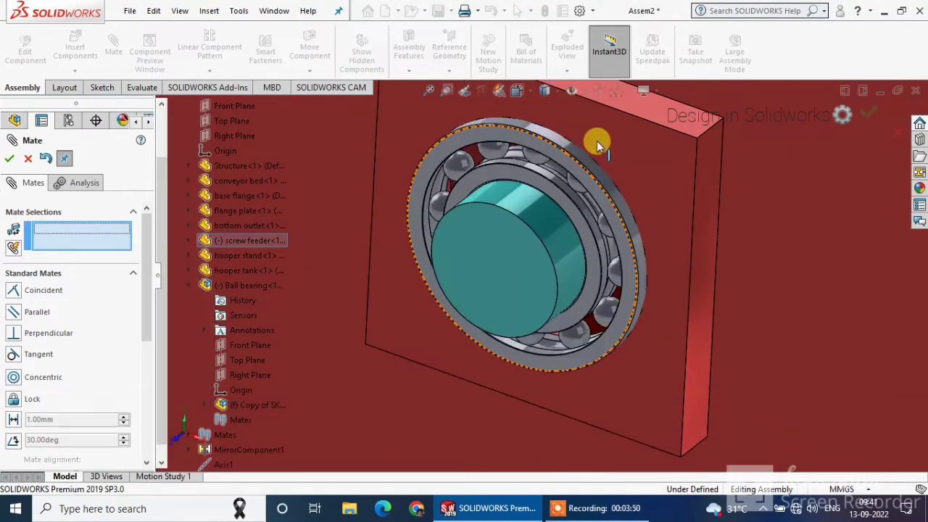
click(581, 176)
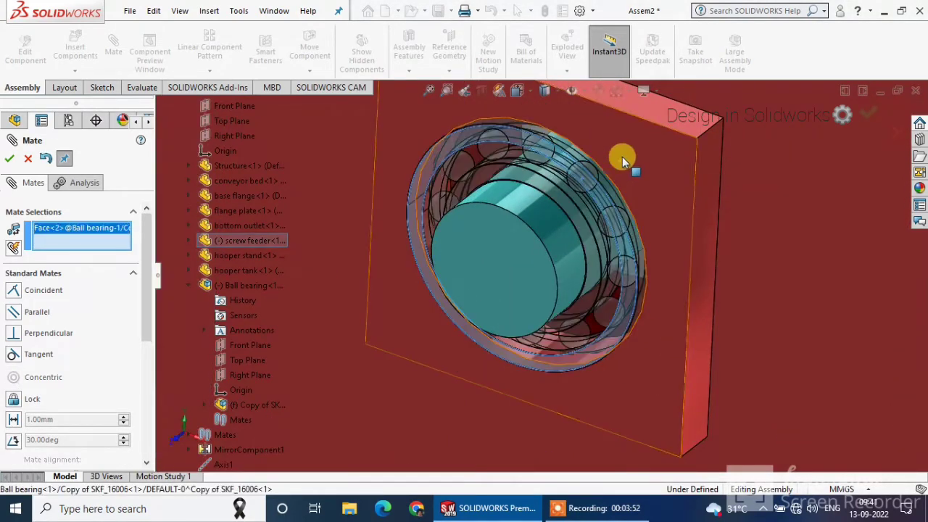
click(621, 157)
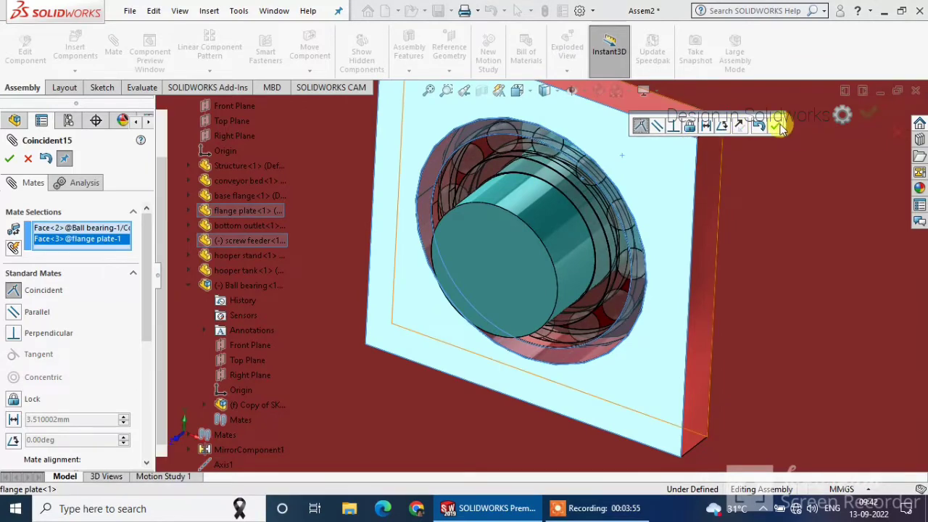
click(777, 126)
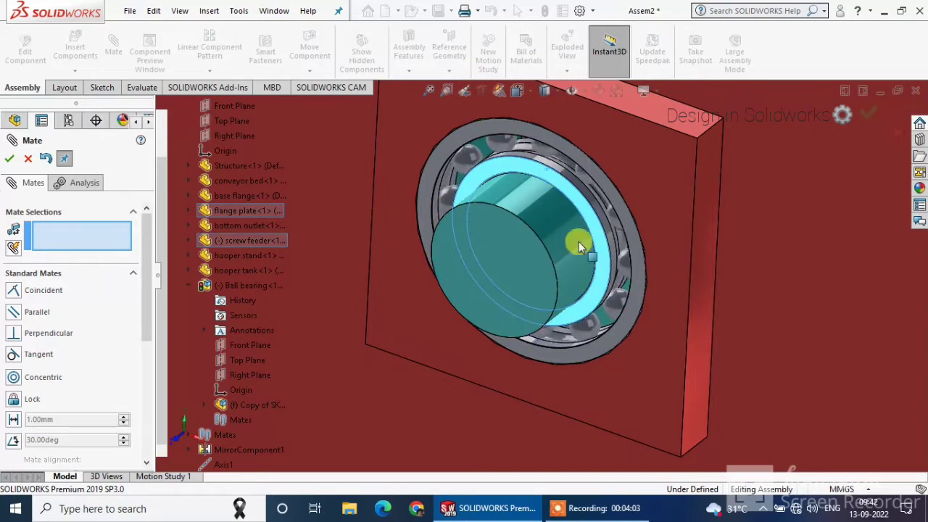
click(9, 158)
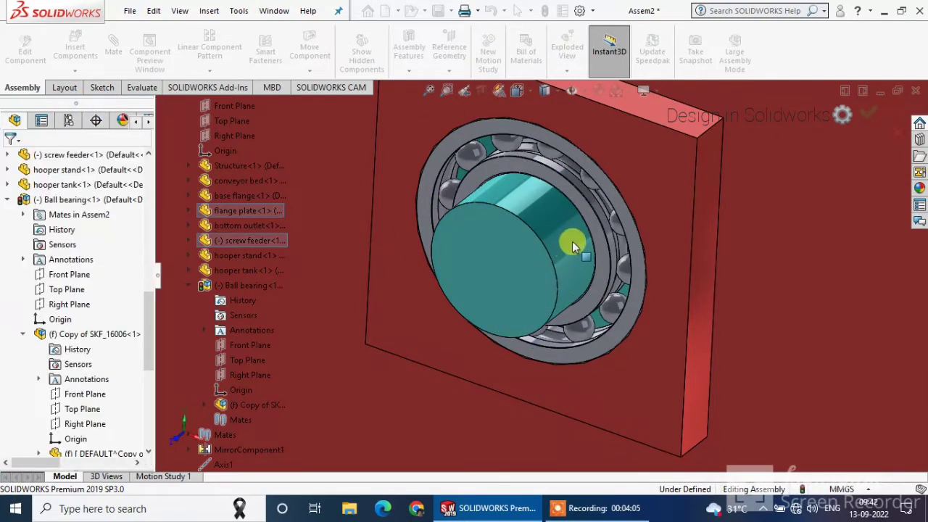
Examine the mounted ball bearing, the shaft end and the whole feeder assembly from several sides
scroll(571, 241, up, 5)
scroll(572, 241, up, 5)
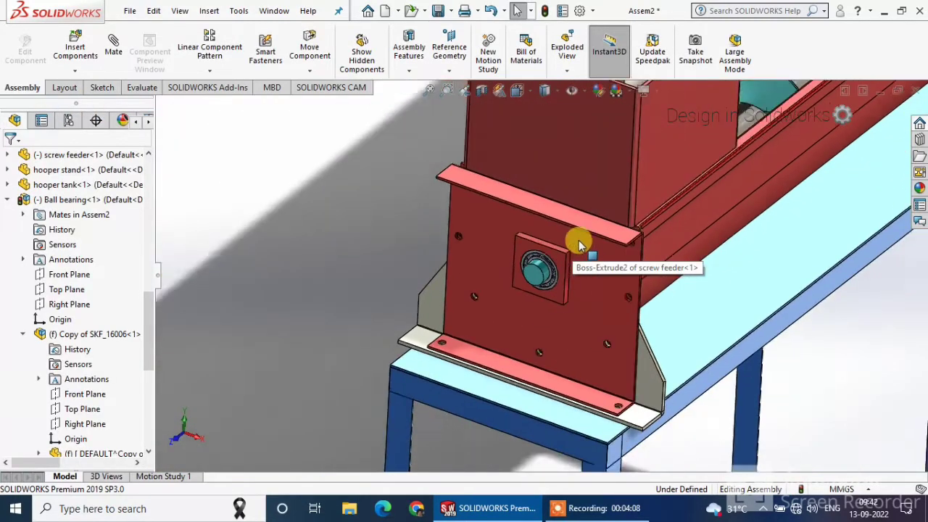
click(542, 275)
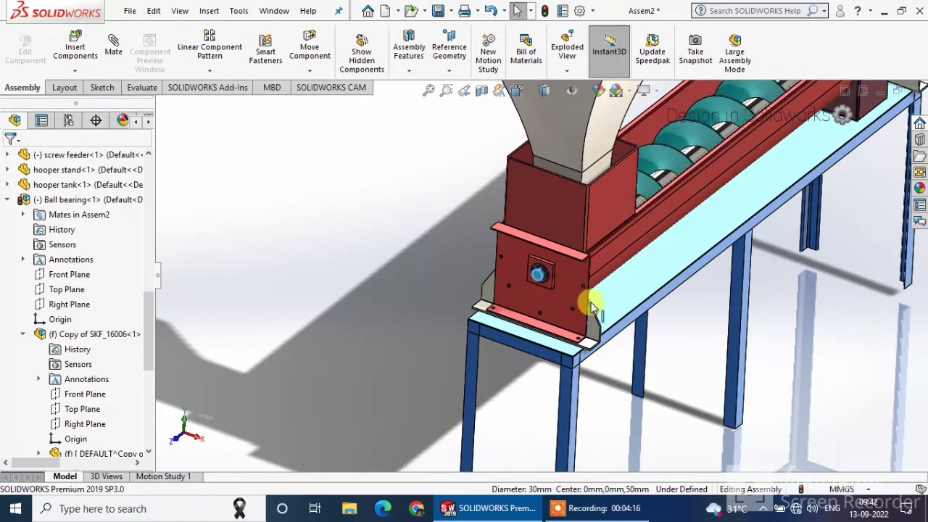
scroll(801, 217, up, 5)
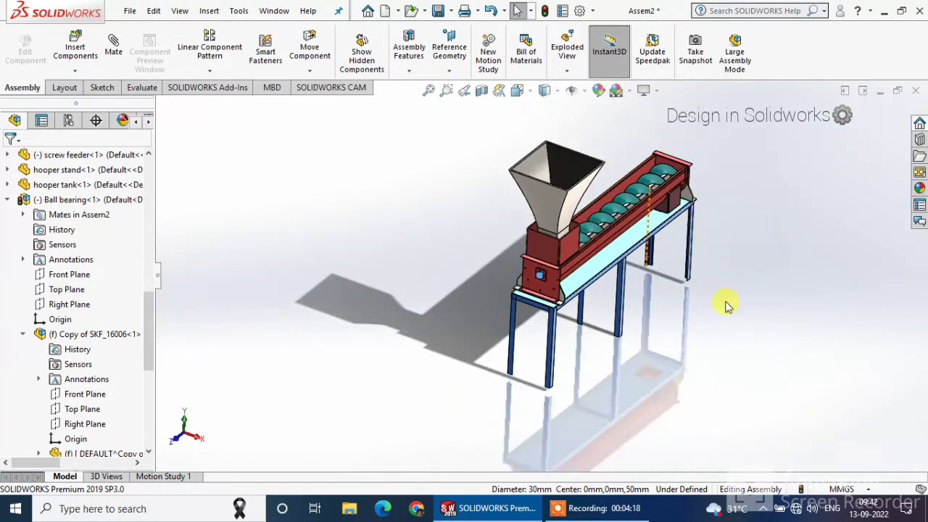
middle_drag(729, 304, 701, 325)
scroll(707, 282, down, 5)
middle_drag(706, 288, 728, 391)
scroll(778, 306, up, 3)
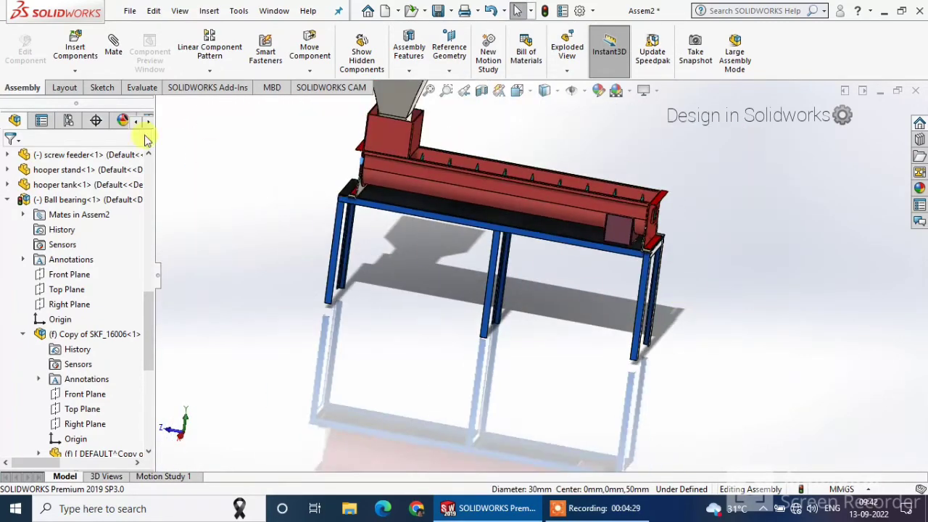
Insert the storage part from the Screw feeder folder and place it below the bottom outlet end of the structure
click(69, 50)
click(66, 390)
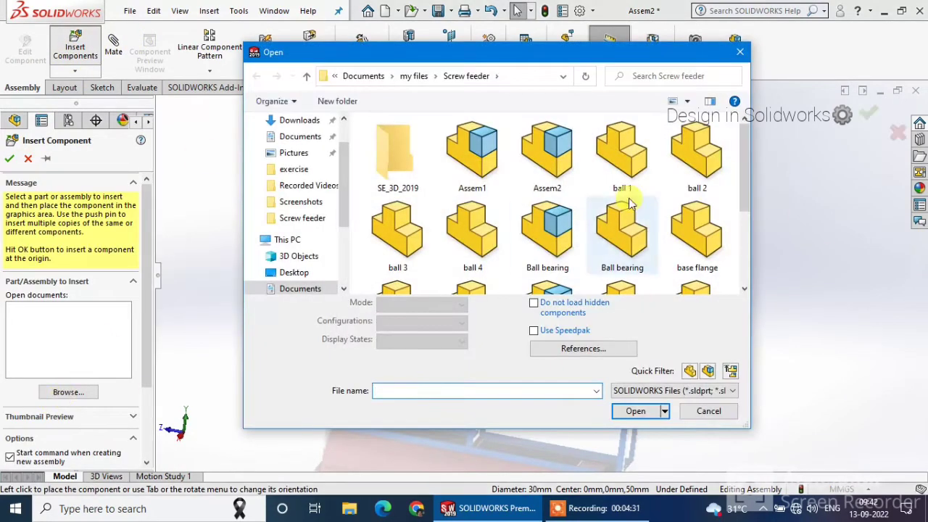
scroll(623, 190, down, 2)
click(621, 250)
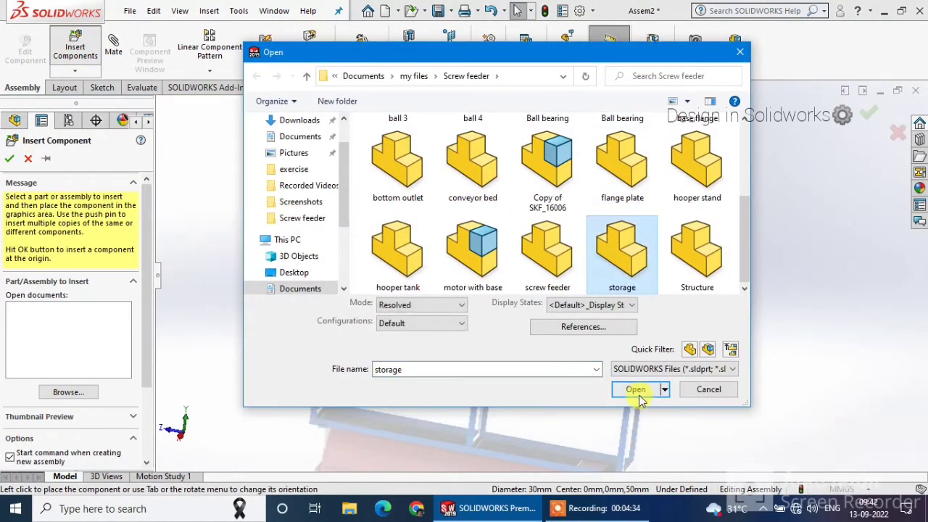
click(636, 390)
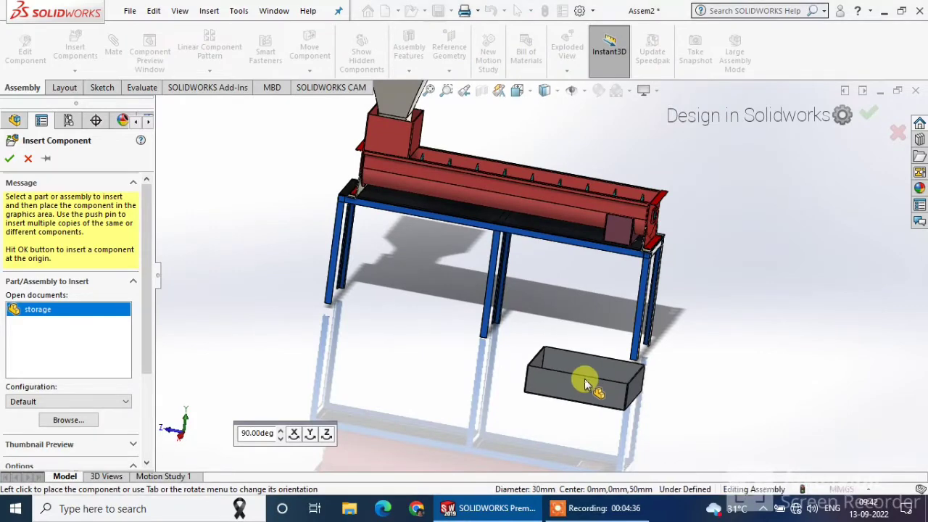
click(584, 377)
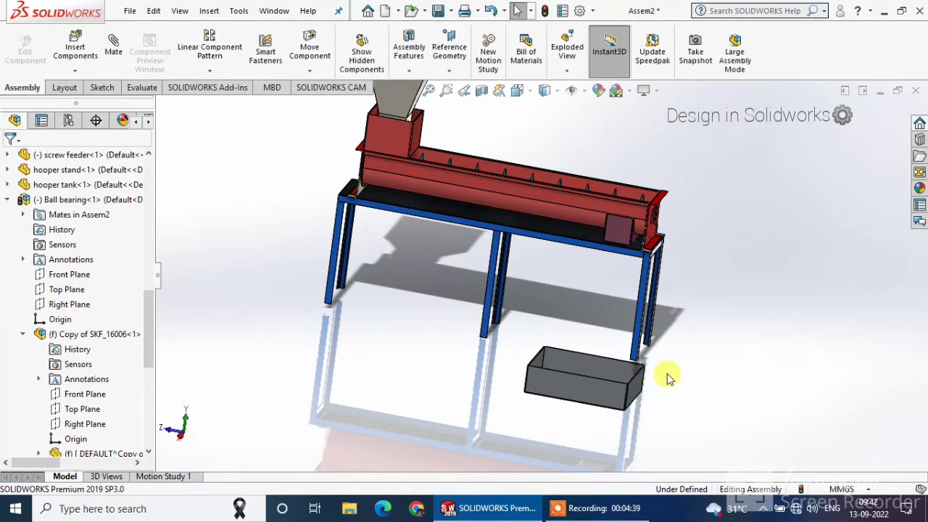
Add a centred Width mate between the storage bin's two opposite side faces and the conveyor bed's two outer side faces
middle_drag(666, 377, 498, 405)
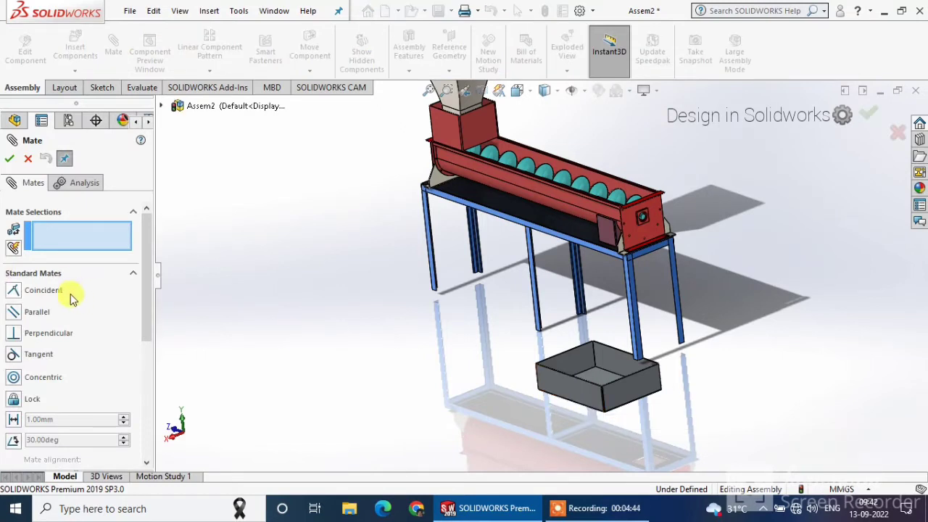
click(60, 274)
click(61, 296)
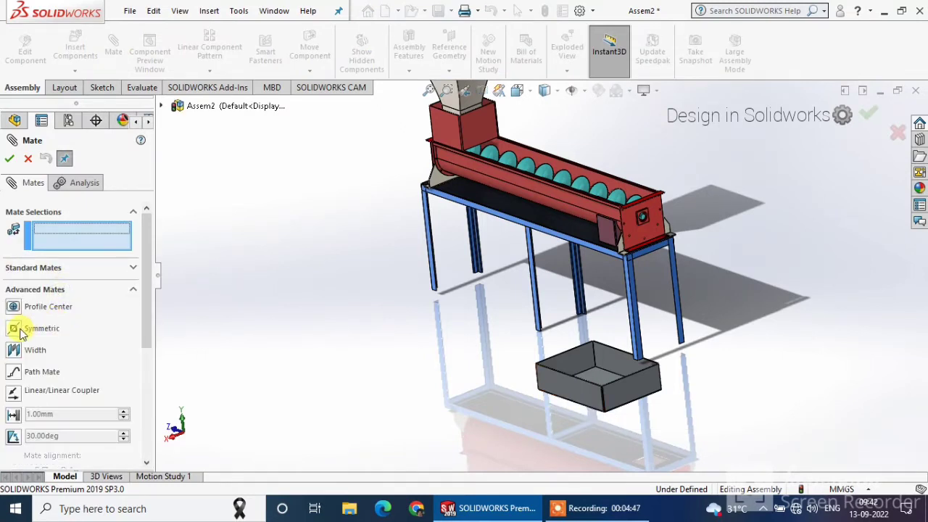
click(562, 389)
middle_drag(709, 394, 620, 388)
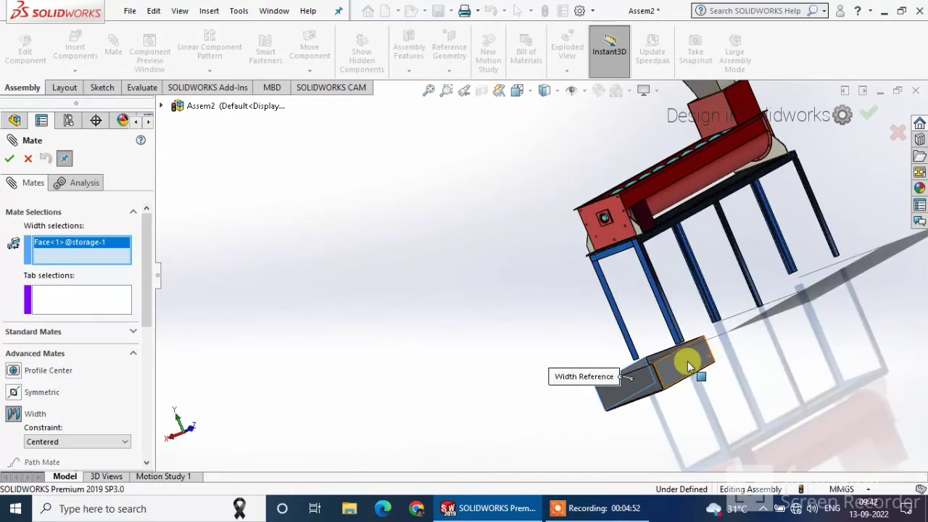
click(689, 366)
click(657, 184)
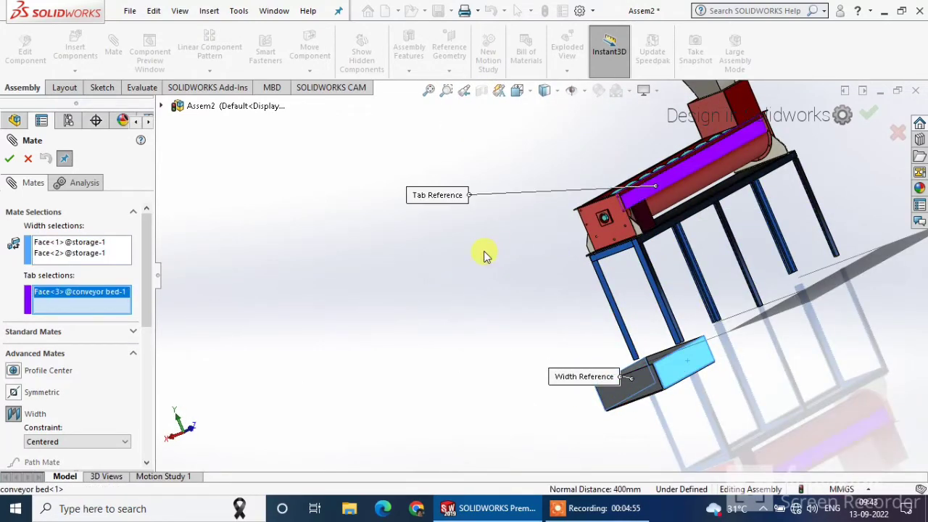
middle_drag(483, 251, 779, 222)
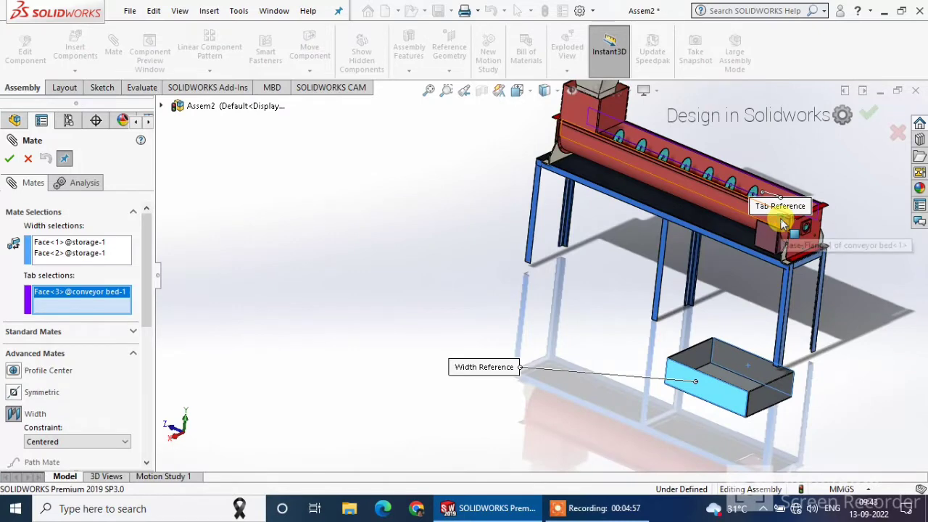
click(782, 217)
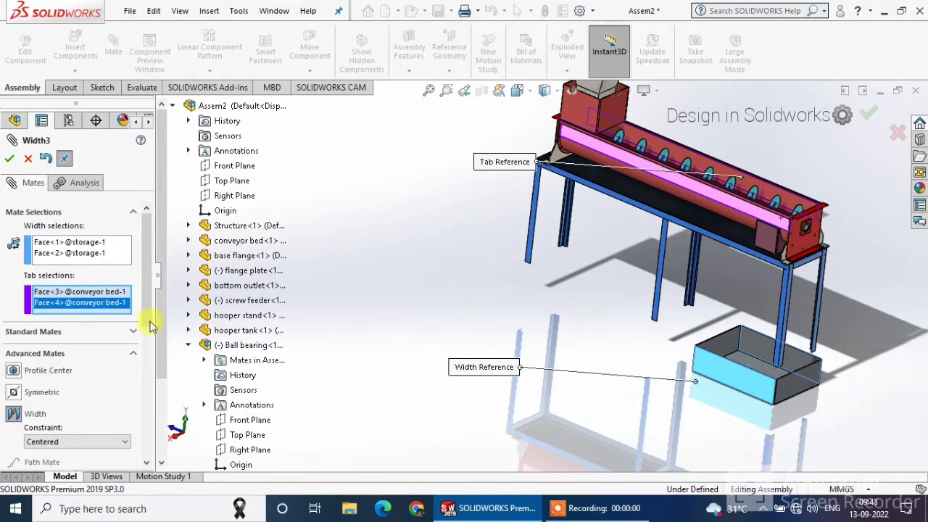
middle_drag(579, 330, 434, 286)
click(9, 158)
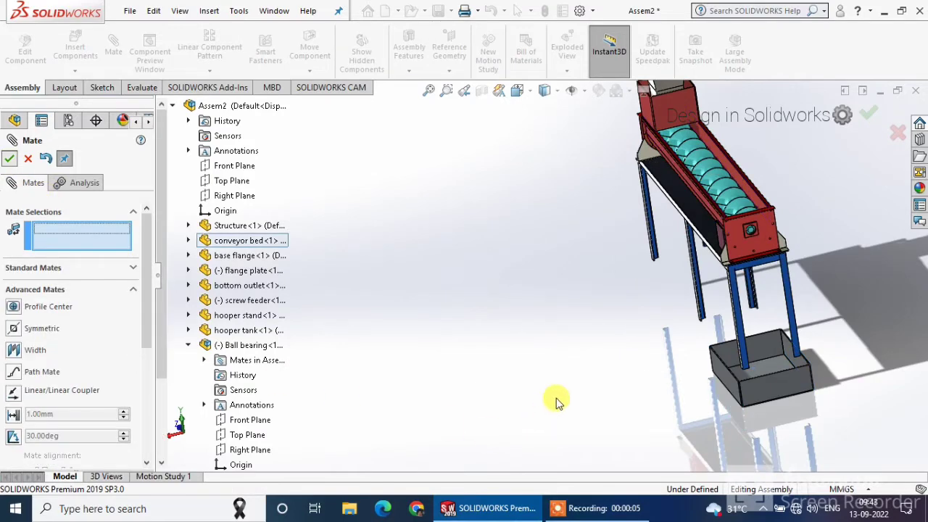
middle_drag(555, 399, 644, 380)
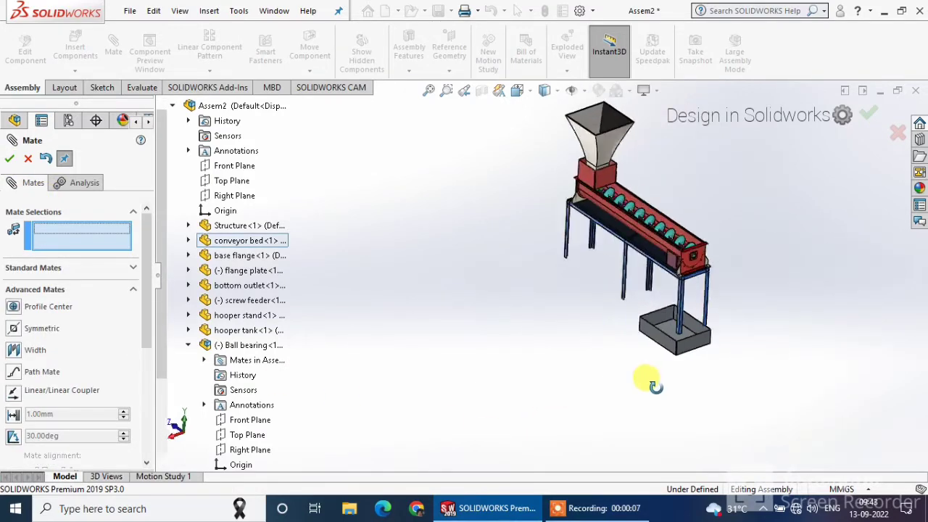
click(35, 292)
click(46, 270)
scroll(694, 306, down, 6)
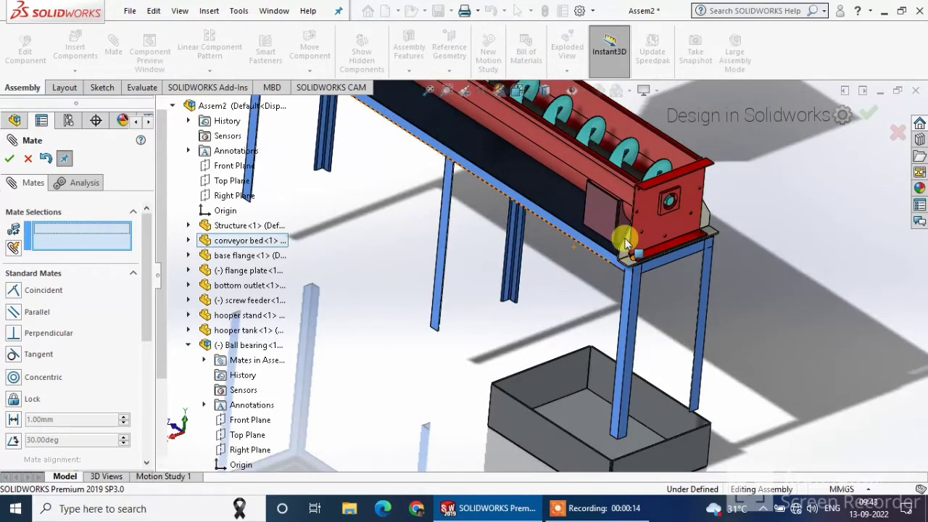
click(621, 232)
click(668, 468)
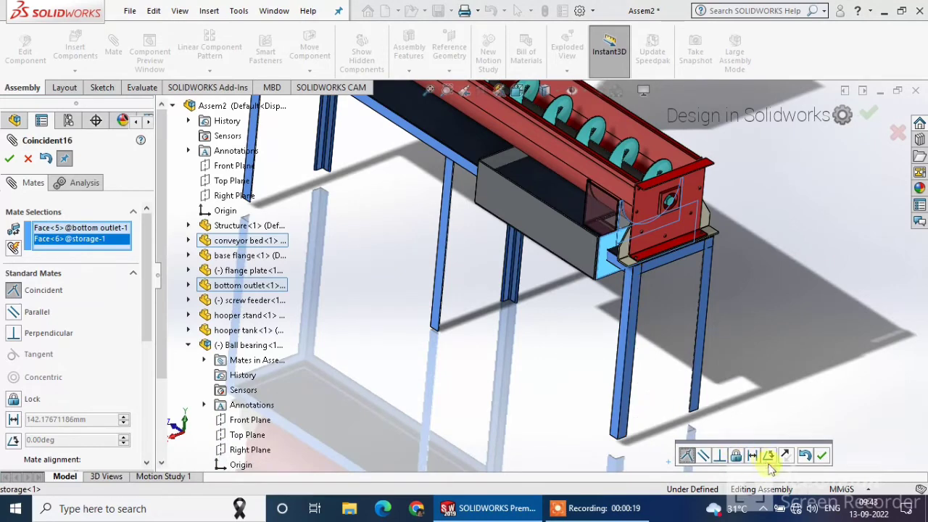
click(30, 161)
key(Escape)
Mate the storage bin's underside coincident with the bottom end face of the structure's leg
middle_drag(490, 367, 504, 210)
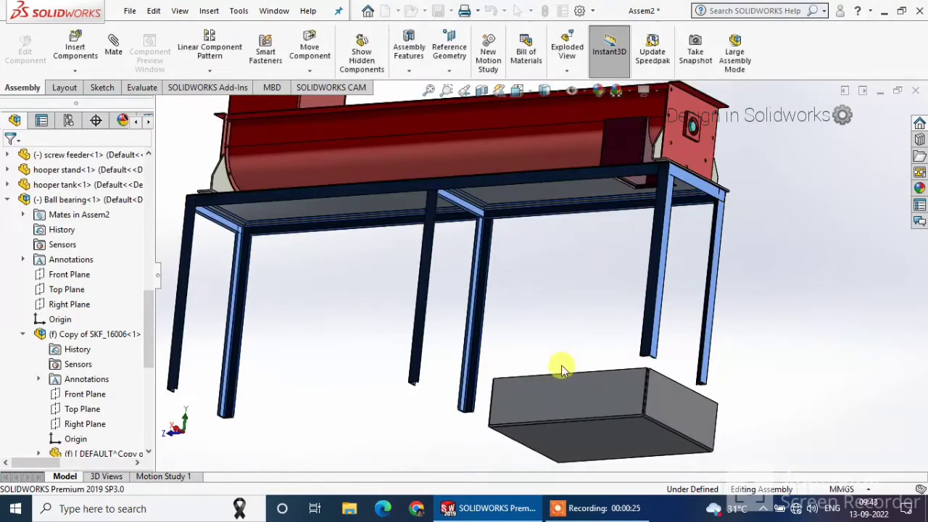
click(591, 445)
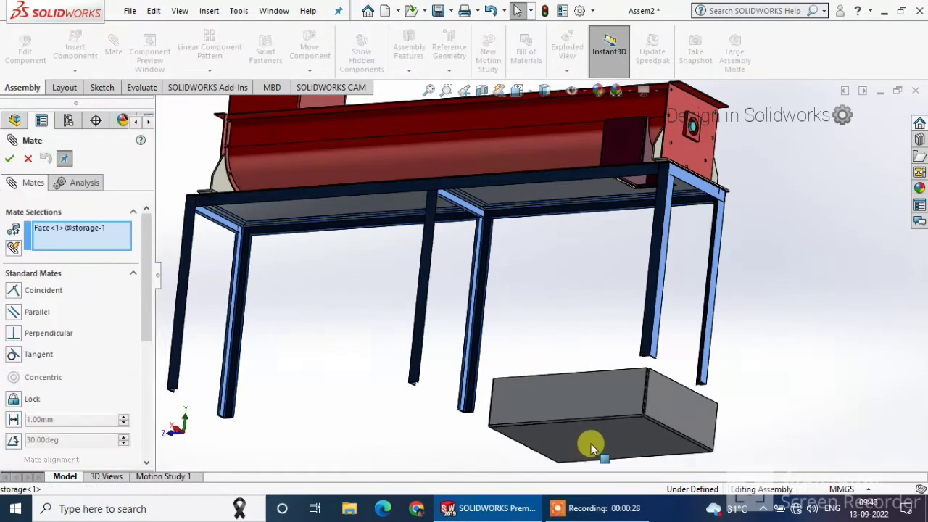
scroll(644, 327, down, 5)
scroll(641, 338, down, 2)
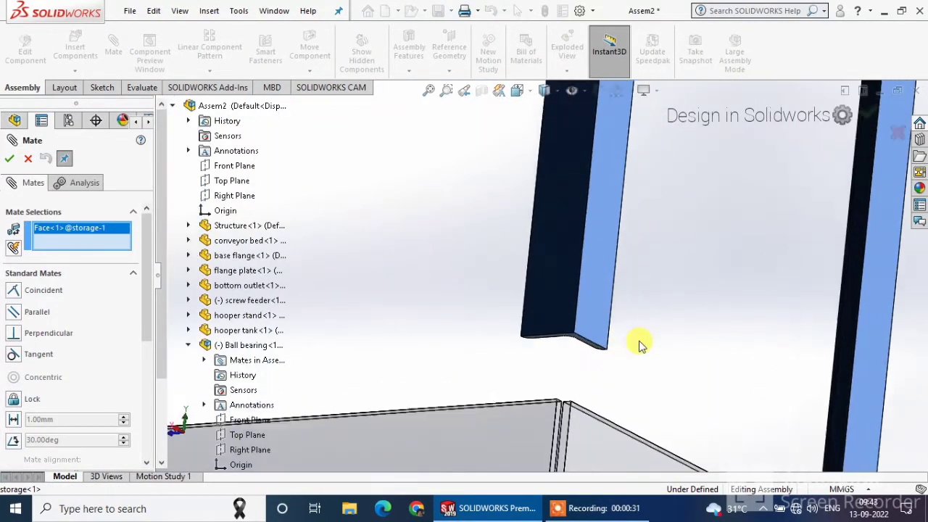
click(580, 337)
click(737, 382)
scroll(703, 363, up, 5)
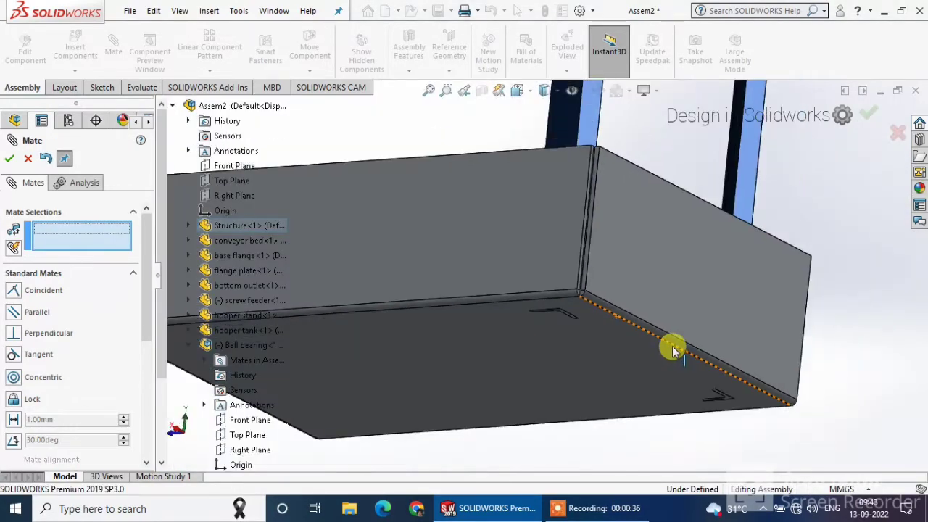
Add a 50 mm Distance mate between the storage bin's outer end face and the bottom outlet's side face, then finish mating
middle_drag(642, 326, 600, 332)
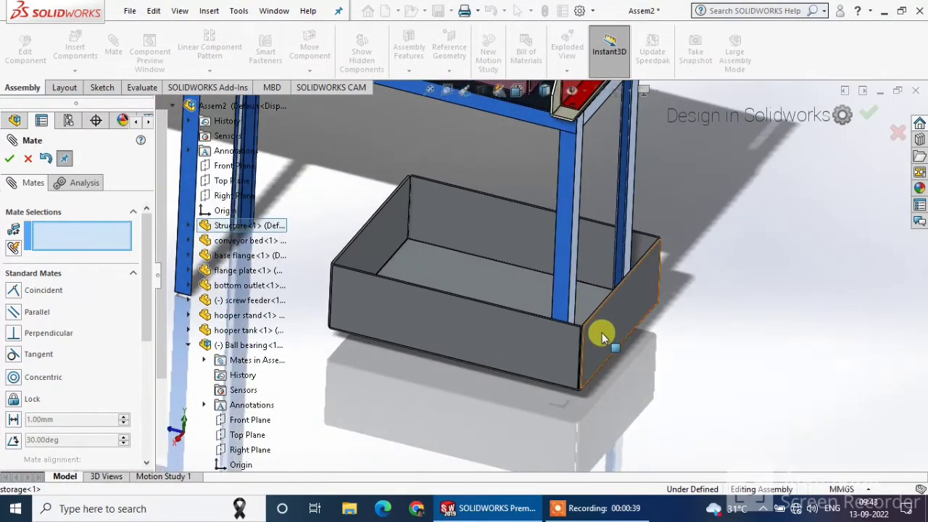
click(602, 332)
scroll(557, 142, up, 3)
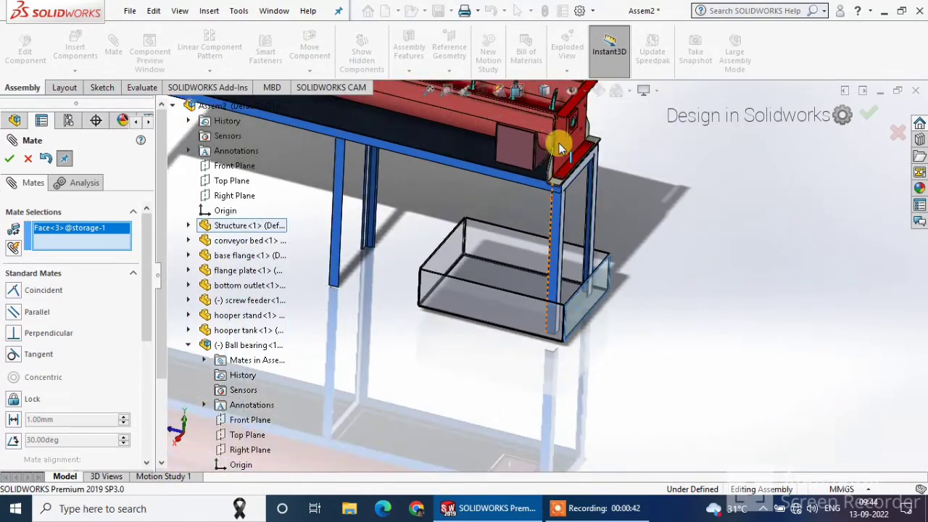
click(545, 160)
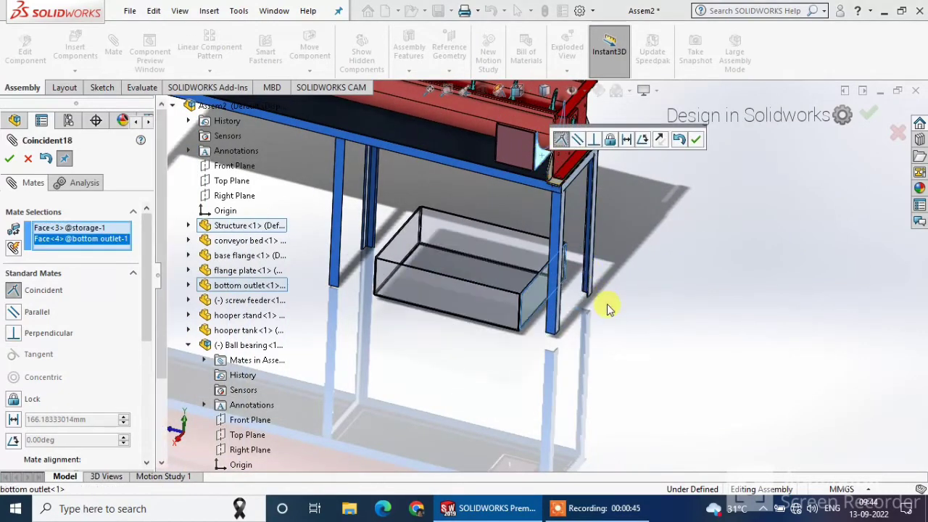
click(628, 141)
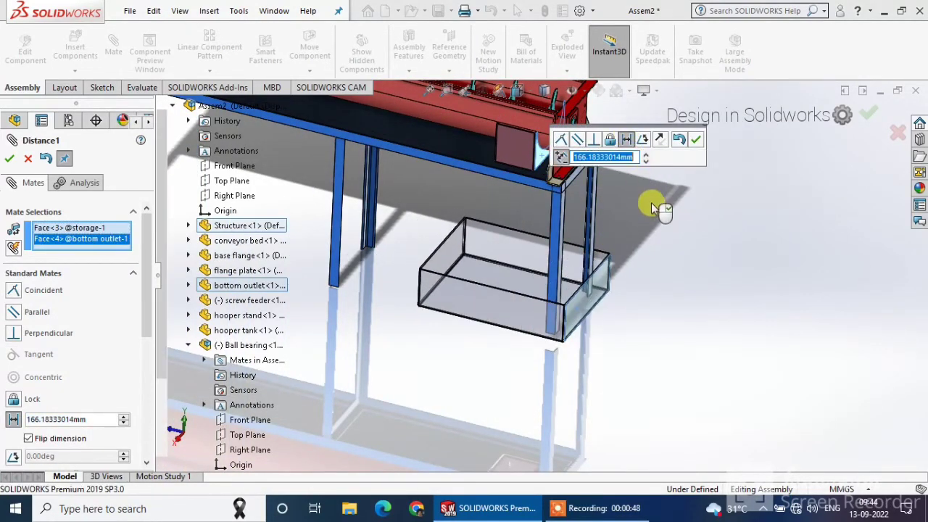
text(50)
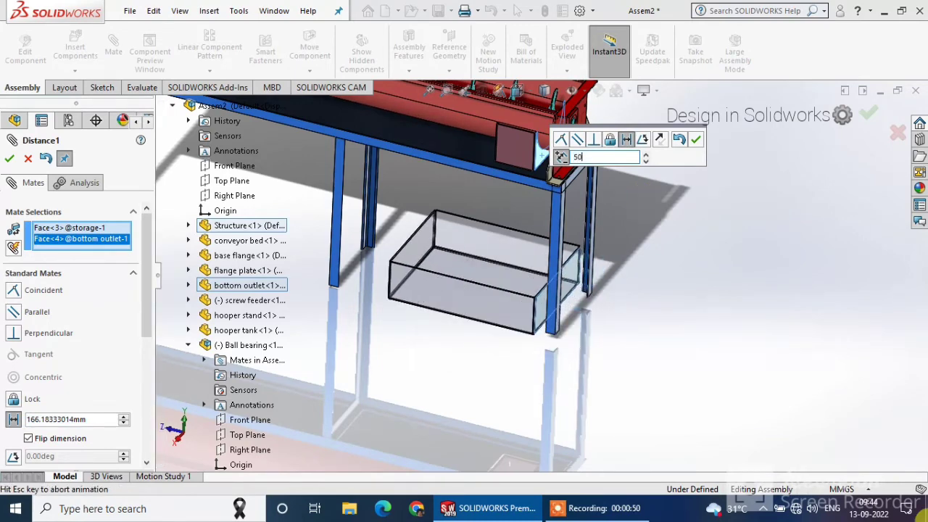
key(Return)
click(10, 158)
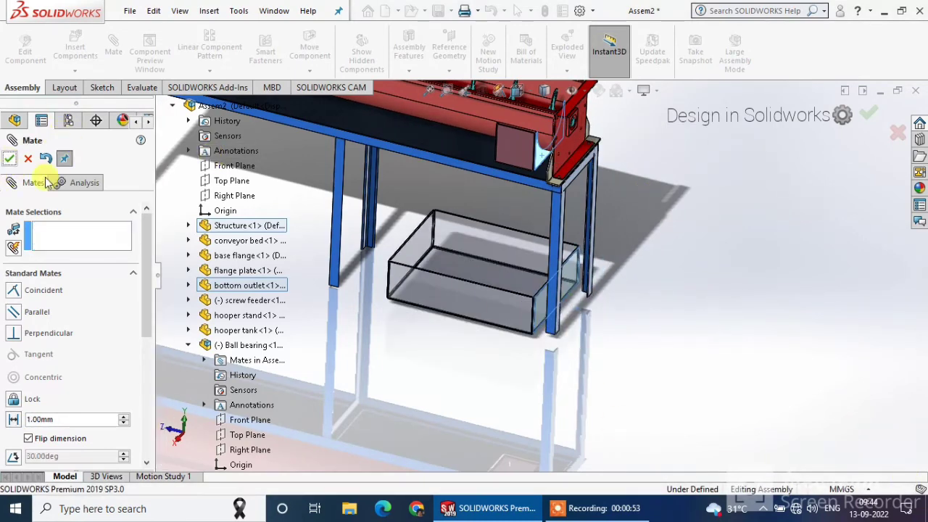
middle_drag(555, 399, 532, 369)
click(10, 159)
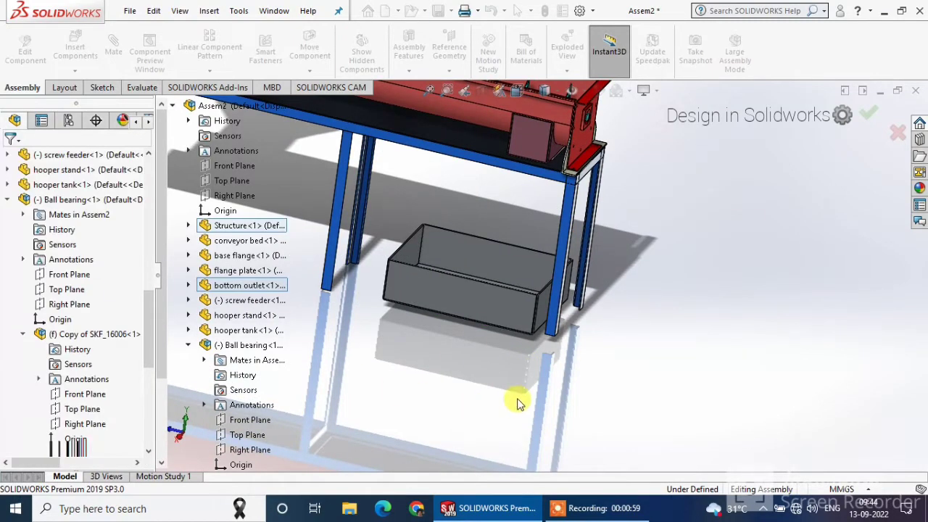
Show the complete screw feeder assembly in the Isometric view
scroll(522, 403, up, 5)
scroll(509, 377, up, 3)
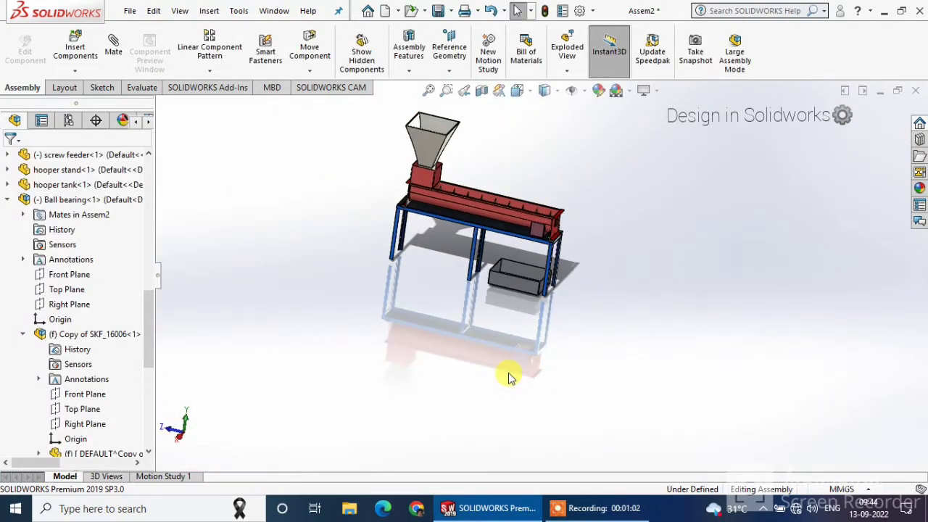
middle_drag(509, 376, 517, 366)
click(531, 90)
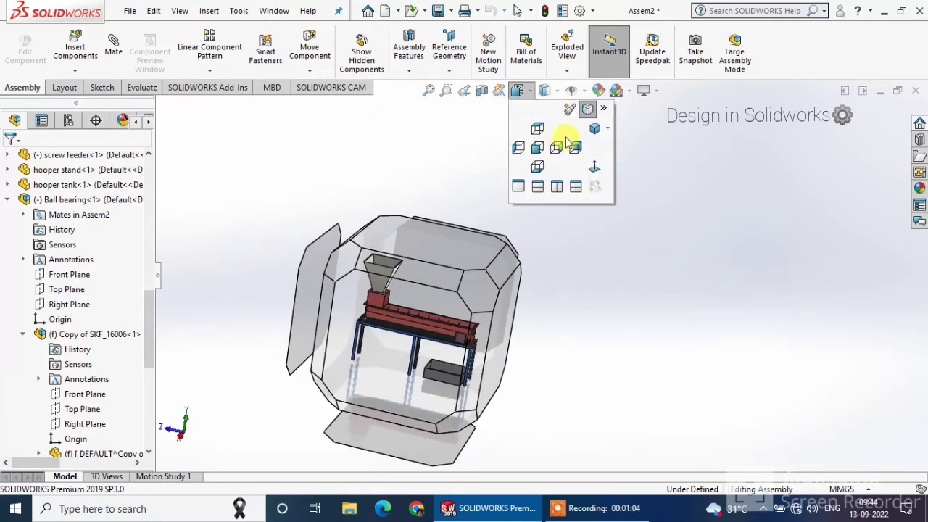
click(596, 132)
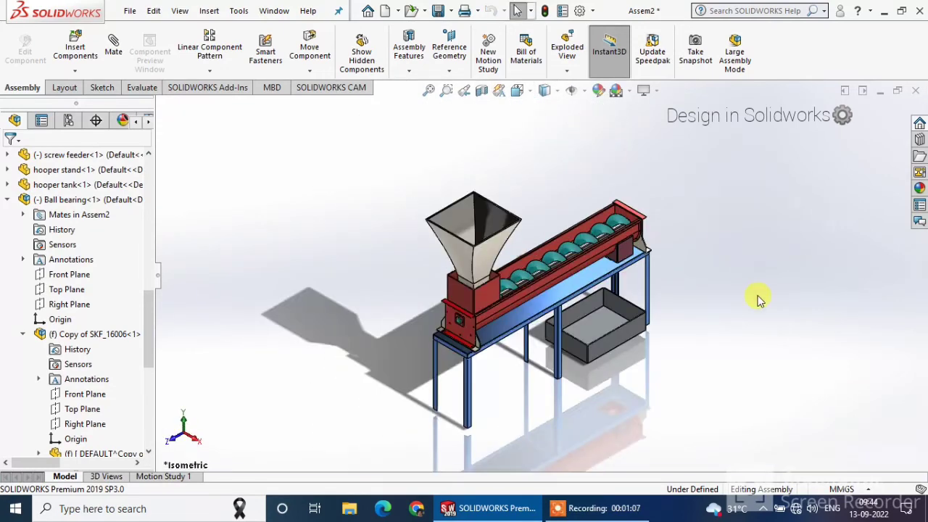